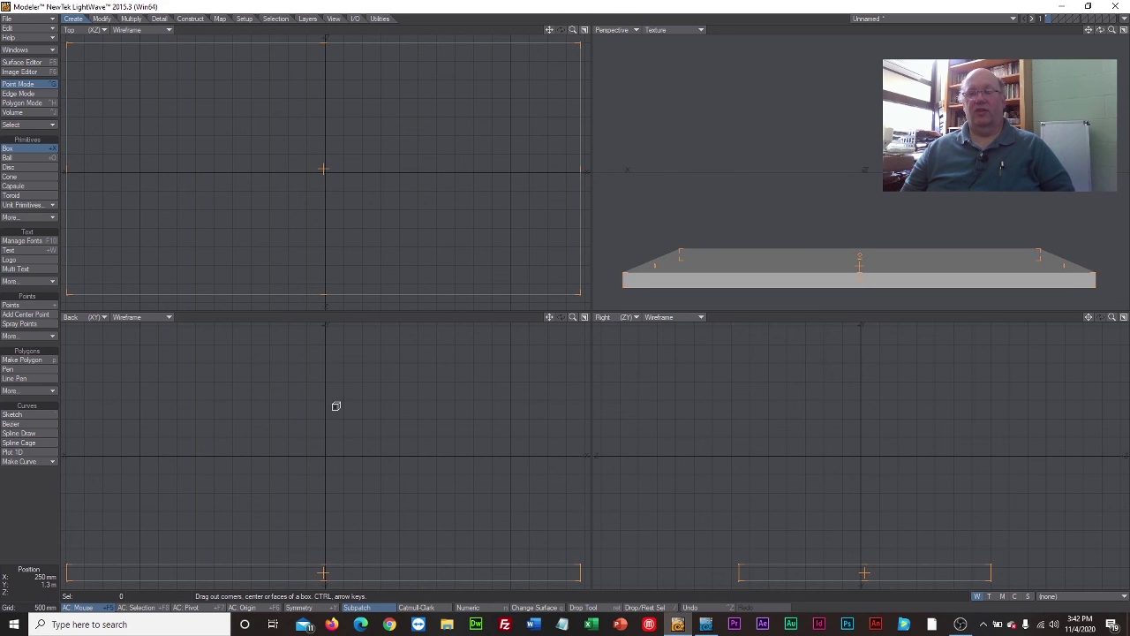
Draw a box in the second layer above the background slab and shift it toward the slab's negative-X end
{"action": "left_click", "coordinate": [1055, 16]}
{"action": "left_click", "coordinate": [1048, 22]}
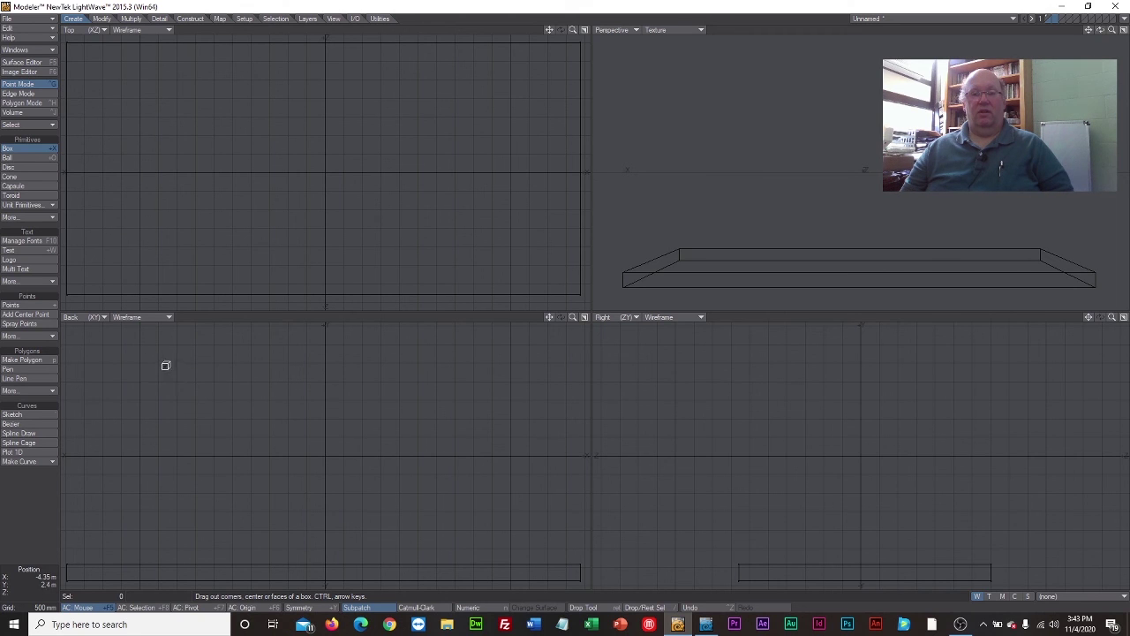
{"action": "left_click_drag", "start_coordinate": [116, 81], "coordinate": [323, 270]}
{"action": "left_click_drag", "start_coordinate": [237, 454], "coordinate": [226, 559]}
{"action": "left_click_drag", "start_coordinate": [224, 508], "coordinate": [176, 504]}
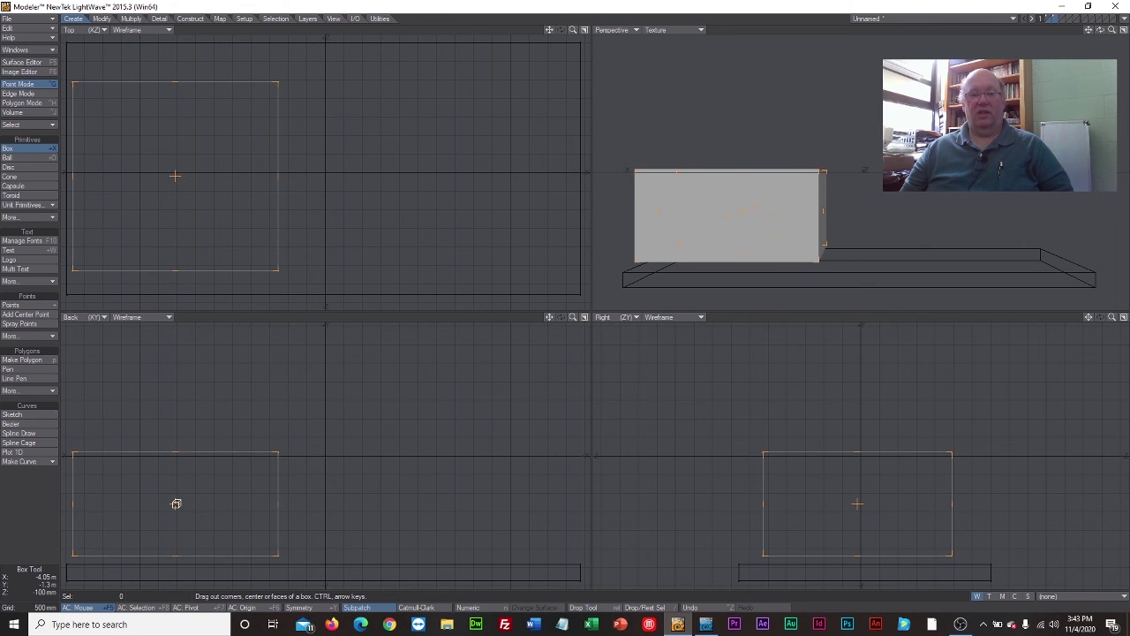
Stretch the box upward to nearly twice its height and widen it to just past the X centre, completing it
{"action": "left_click_drag", "start_coordinate": [170, 456], "coordinate": [176, 363]}
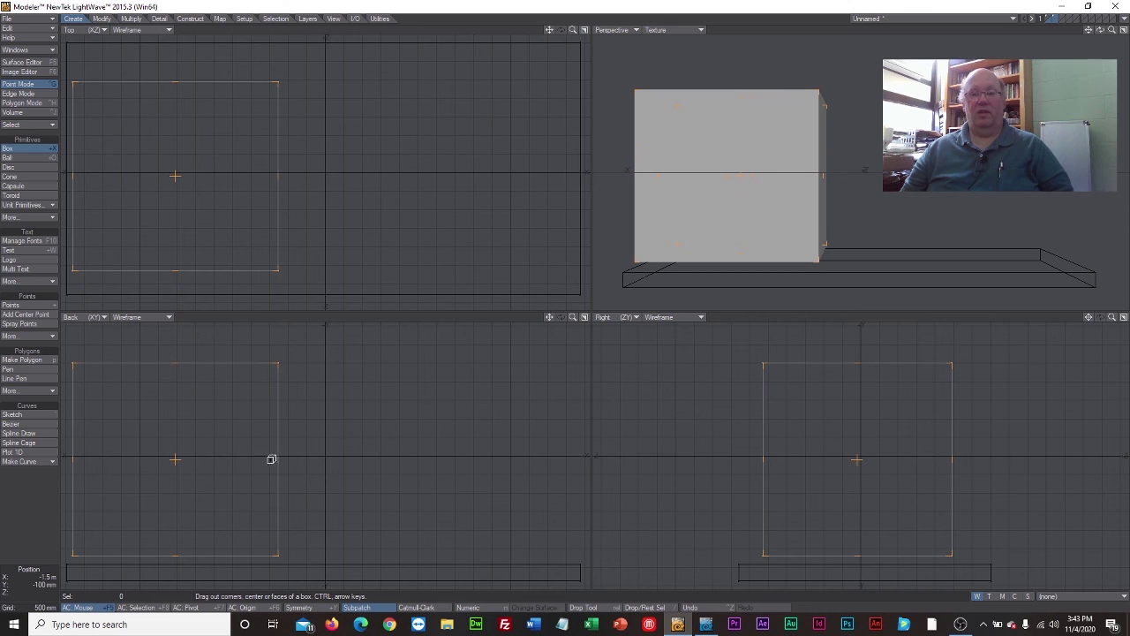
{"action": "left_click_drag", "start_coordinate": [271, 459], "coordinate": [333, 465]}
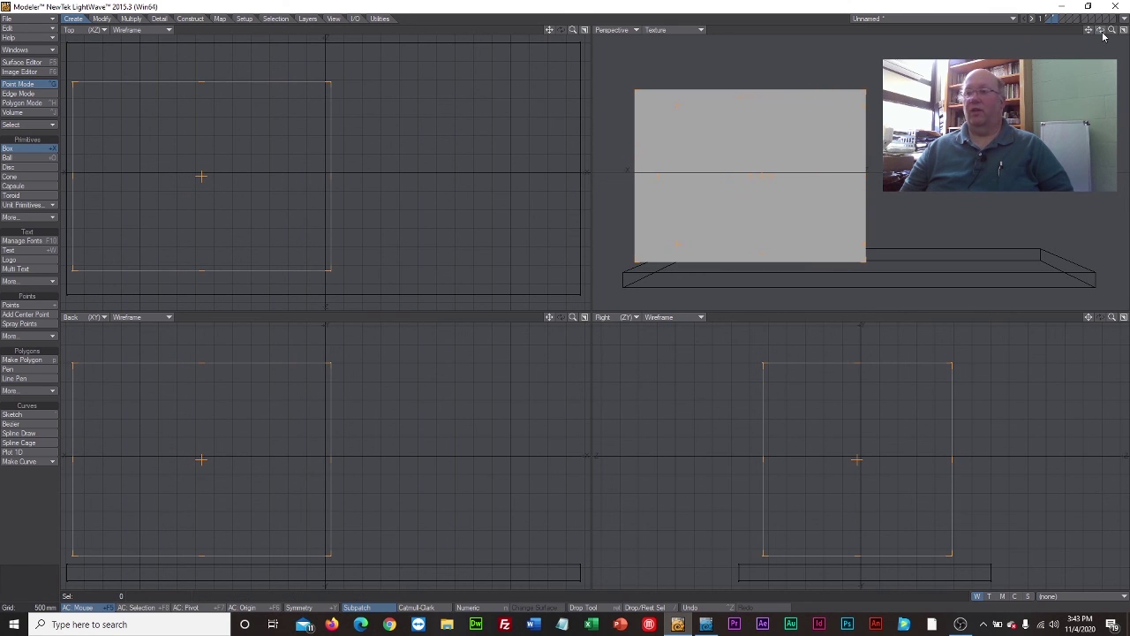
{"action": "left_click_drag", "start_coordinate": [1101, 30], "coordinate": [710, 39]}
{"action": "left_click", "coordinate": [10, 150]}
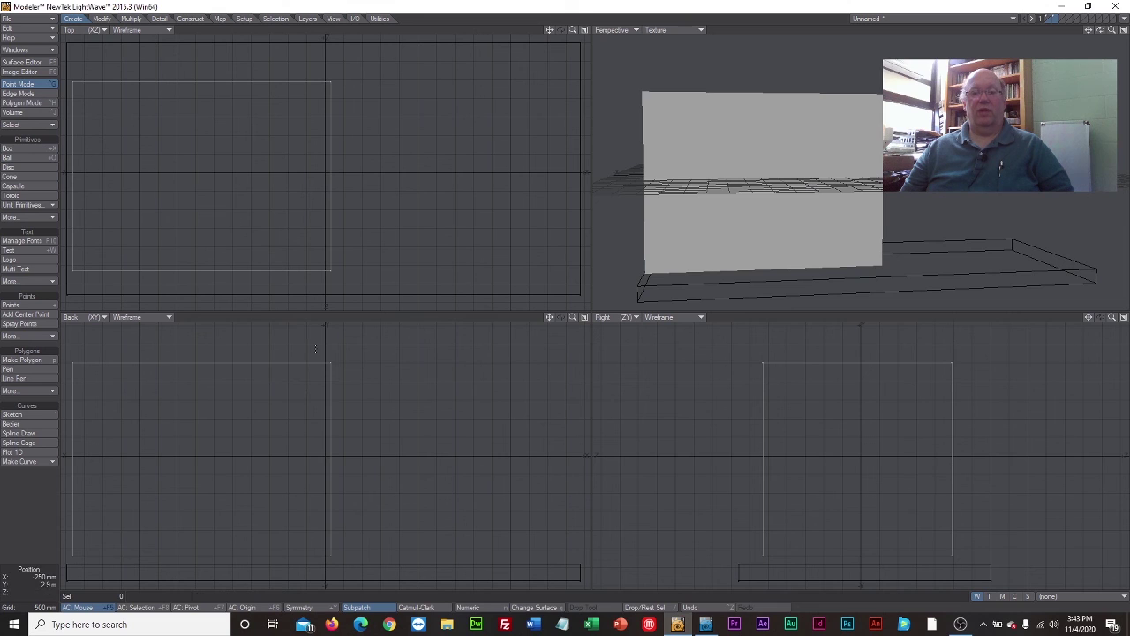
Move the box's two upper points nearest the X centre inward and down to form a bent ramp
{"action": "right_click_drag", "start_coordinate": [307, 337], "coordinate": [309, 338]}
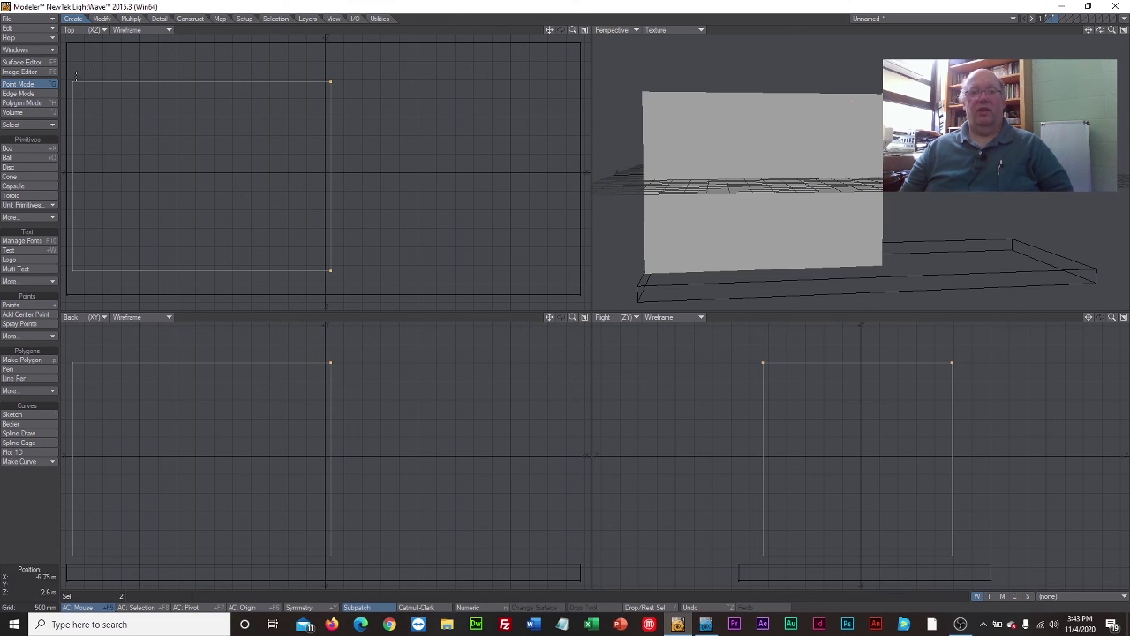
{"action": "left_click", "coordinate": [103, 18]}
{"action": "left_click", "coordinate": [25, 148]}
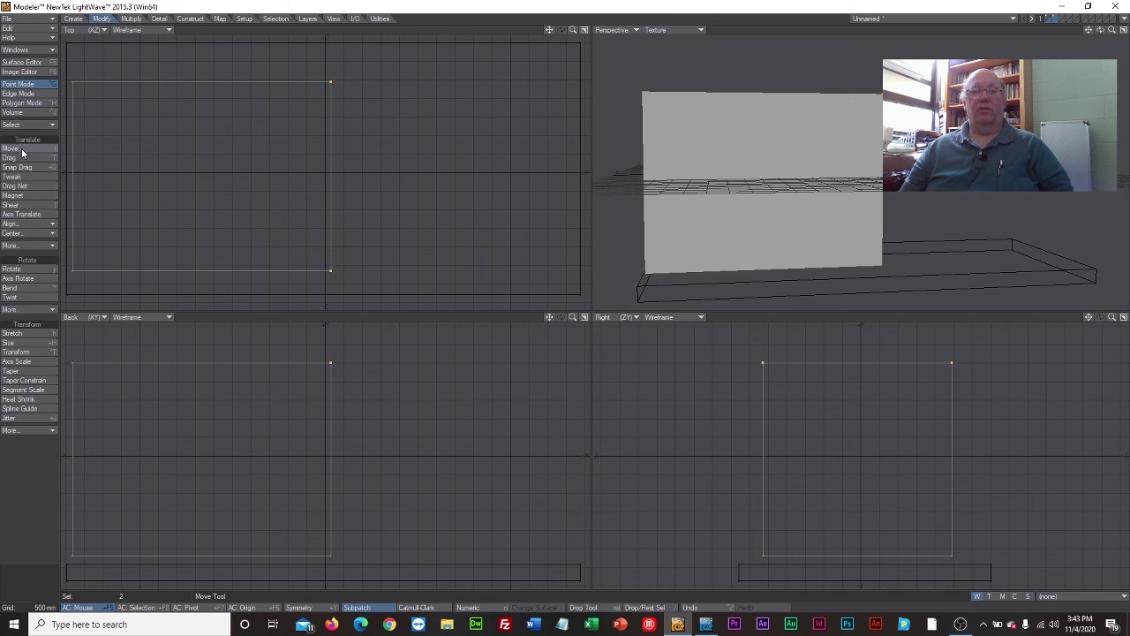
{"action": "left_click_drag", "start_coordinate": [332, 365], "coordinate": [186, 494]}
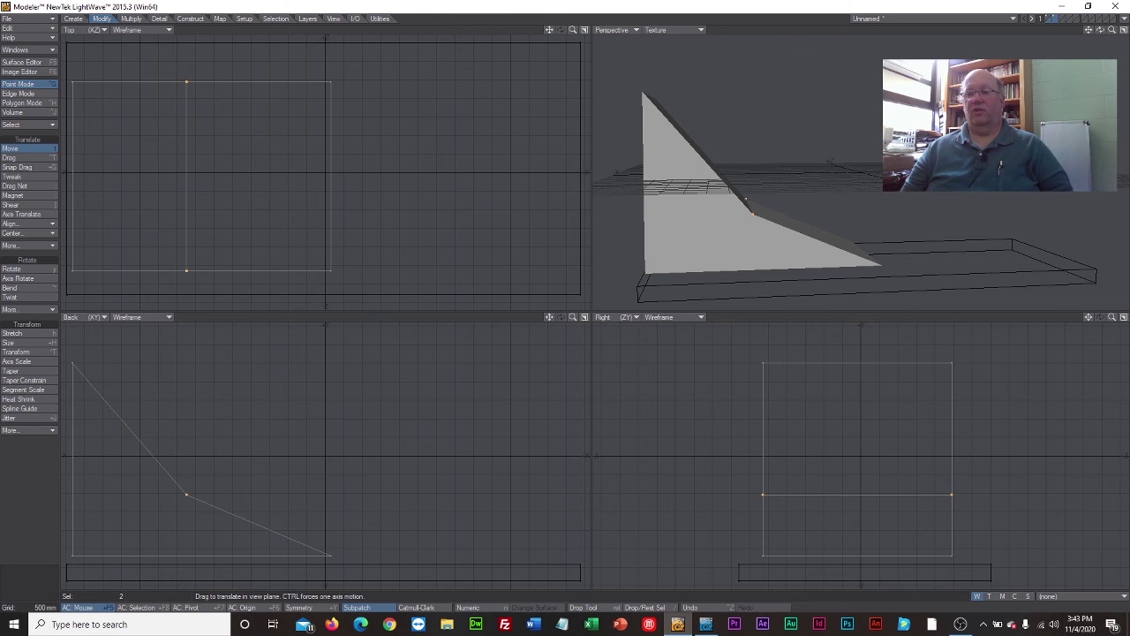
{"action": "left_click_drag", "start_coordinate": [1100, 30], "coordinate": [1065, 27]}
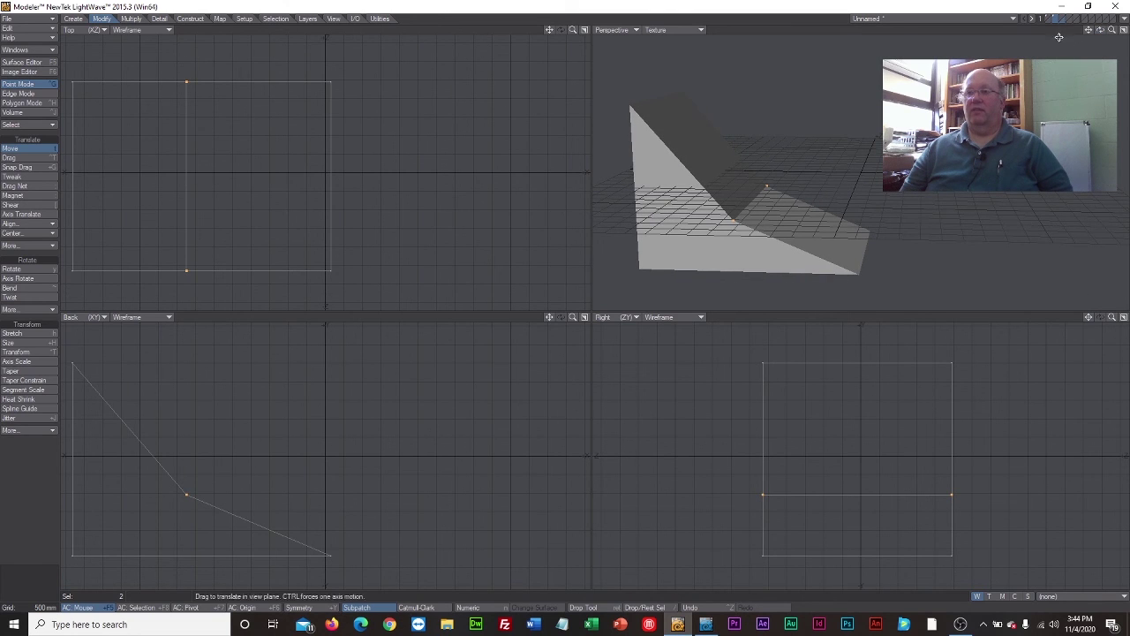
In the third layer, with slab and ramp as background, draw a ball with radii of about 800, 900 and 750 mm beyond the ramp
{"action": "left_click", "coordinate": [1060, 21]}
{"action": "left_click", "coordinate": [1059, 22]}
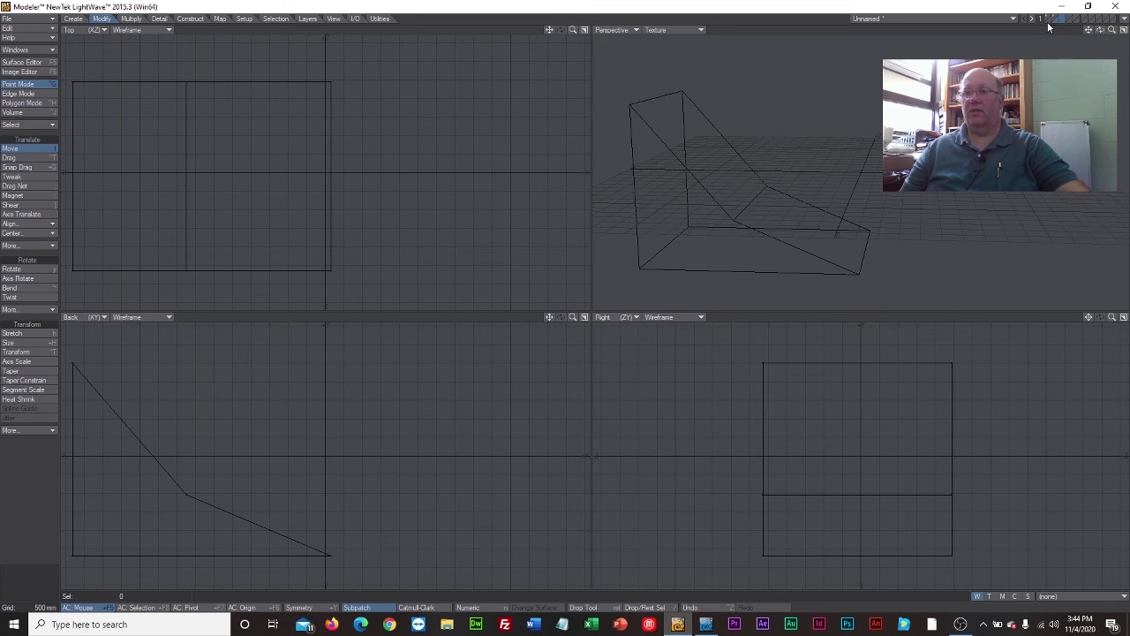
{"action": "left_click", "coordinate": [1051, 24]}
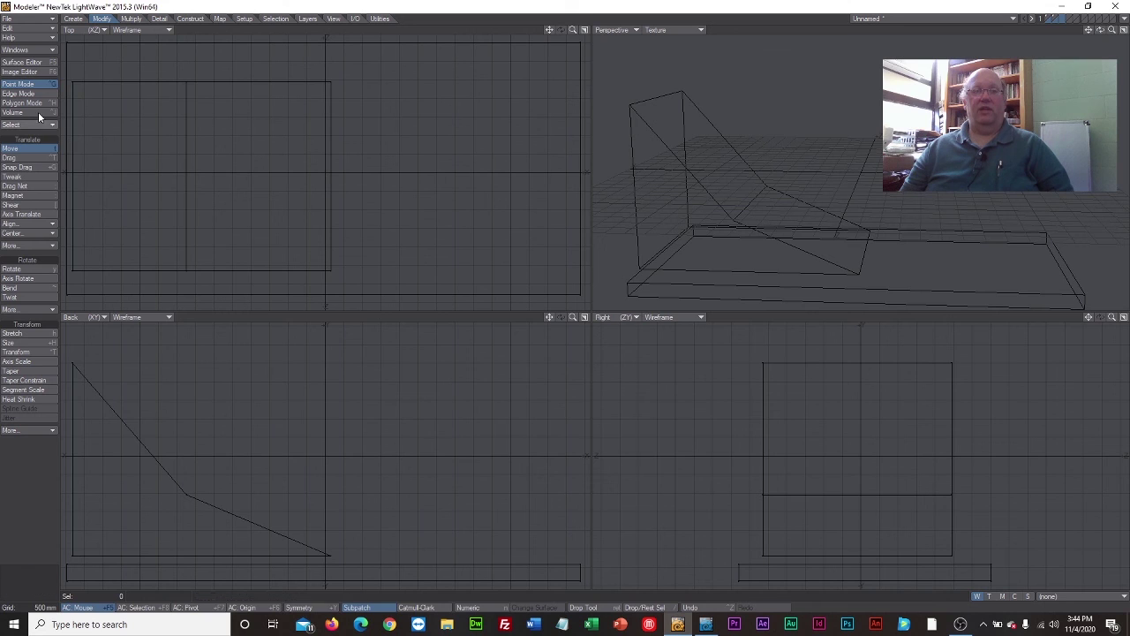
{"action": "left_click", "coordinate": [73, 19]}
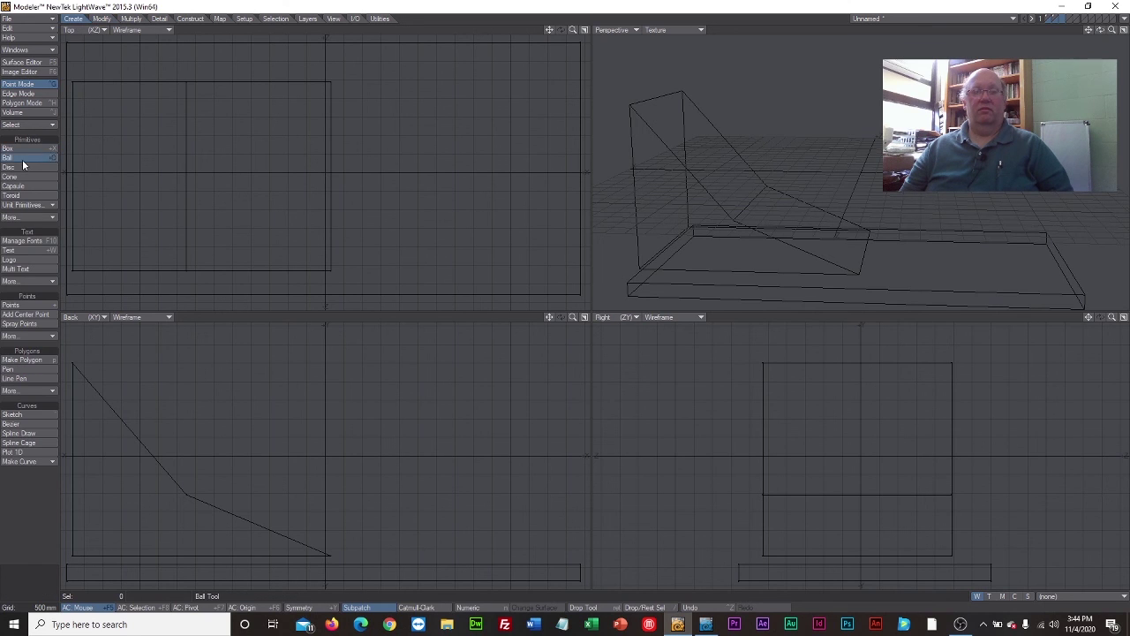
{"action": "left_click", "coordinate": [24, 158]}
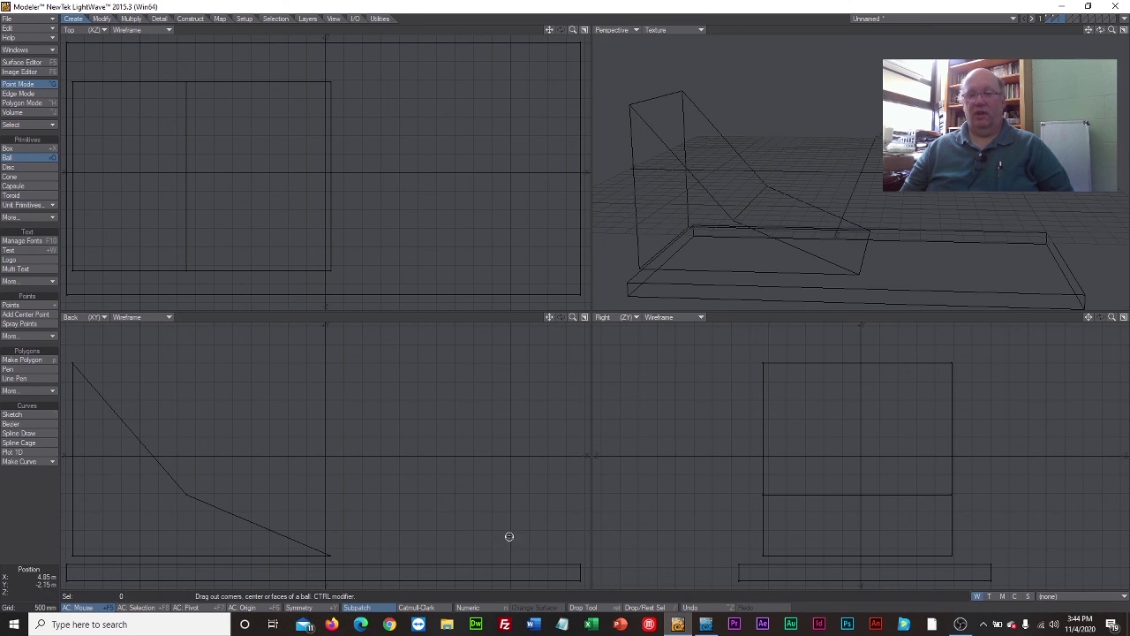
{"action": "left_click_drag", "start_coordinate": [503, 533], "coordinate": [532, 499]}
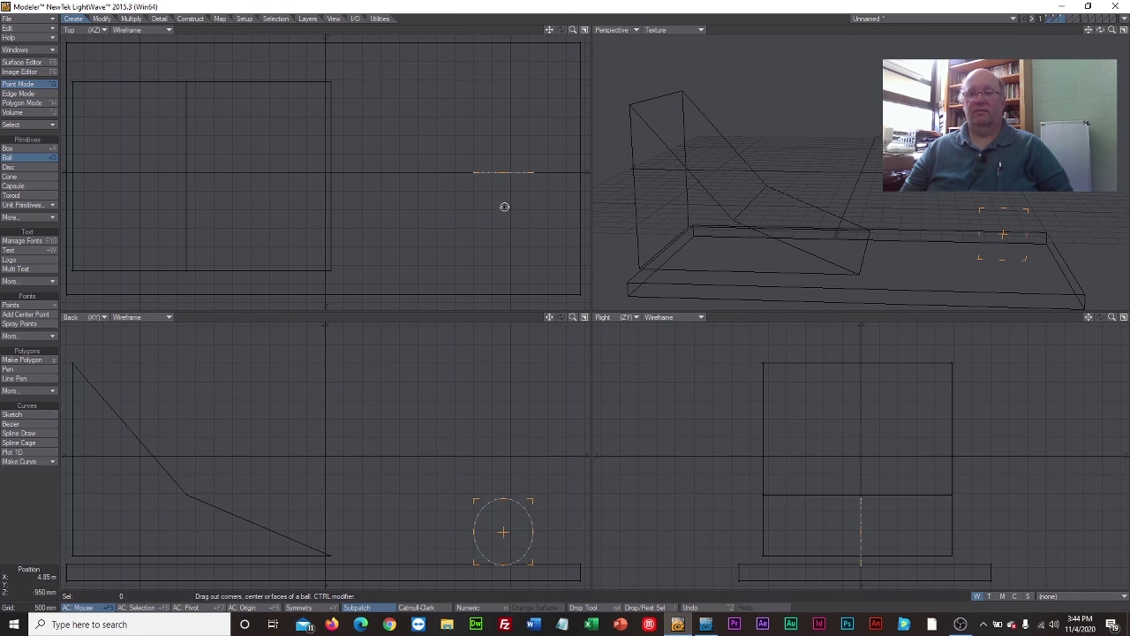
{"action": "left_click_drag", "start_coordinate": [504, 182], "coordinate": [469, 233]}
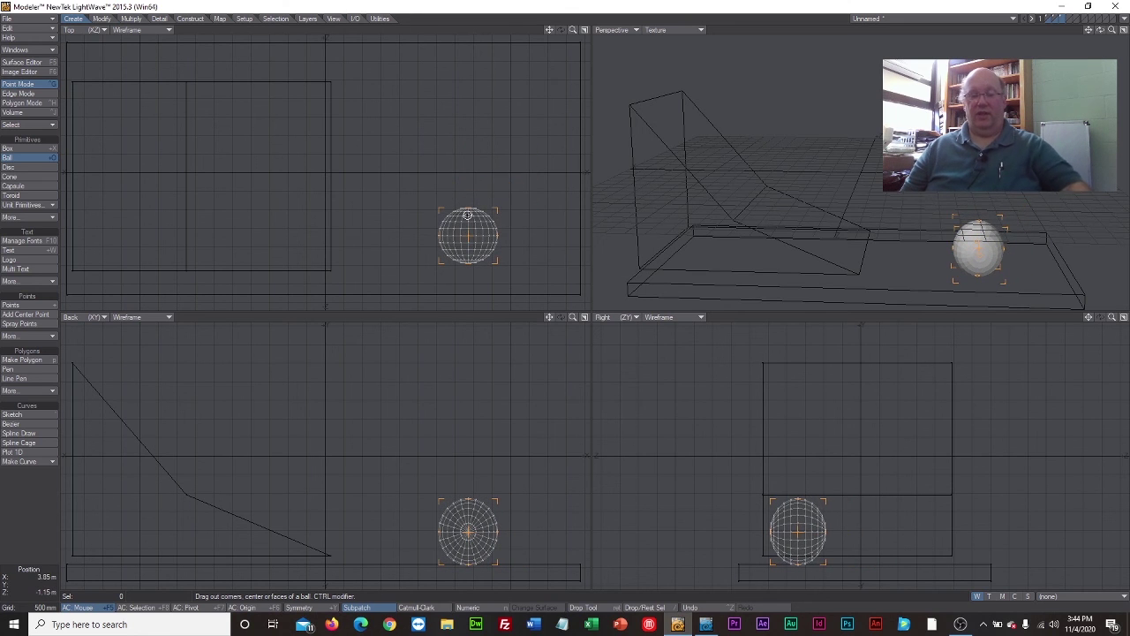
Set the ball's X, Y and Z radii to 1 m in its numeric settings
{"action": "key", "text": "n"}
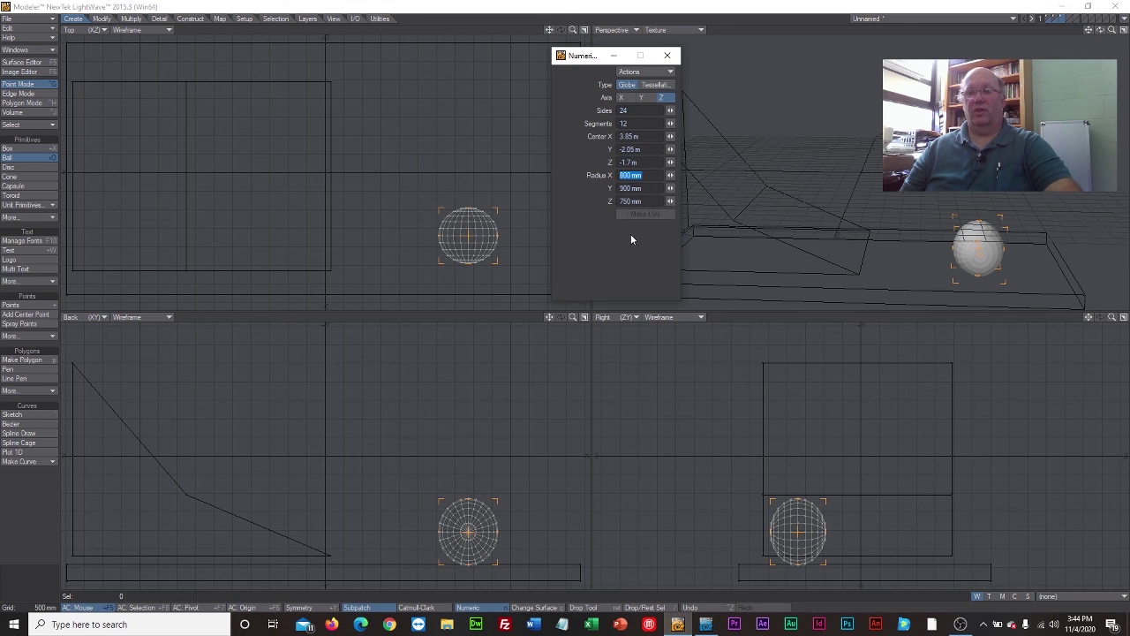
{"action": "type", "text": "1"}
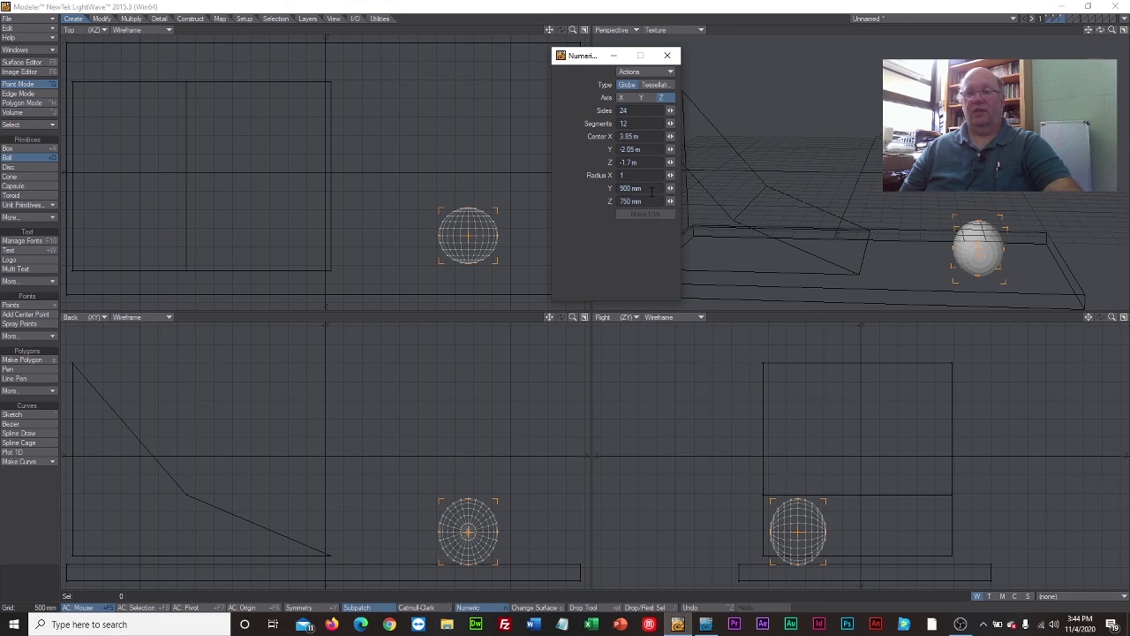
{"action": "key", "text": "Tab"}
{"action": "type", "text": "1"}
{"action": "key", "text": "Tab"}
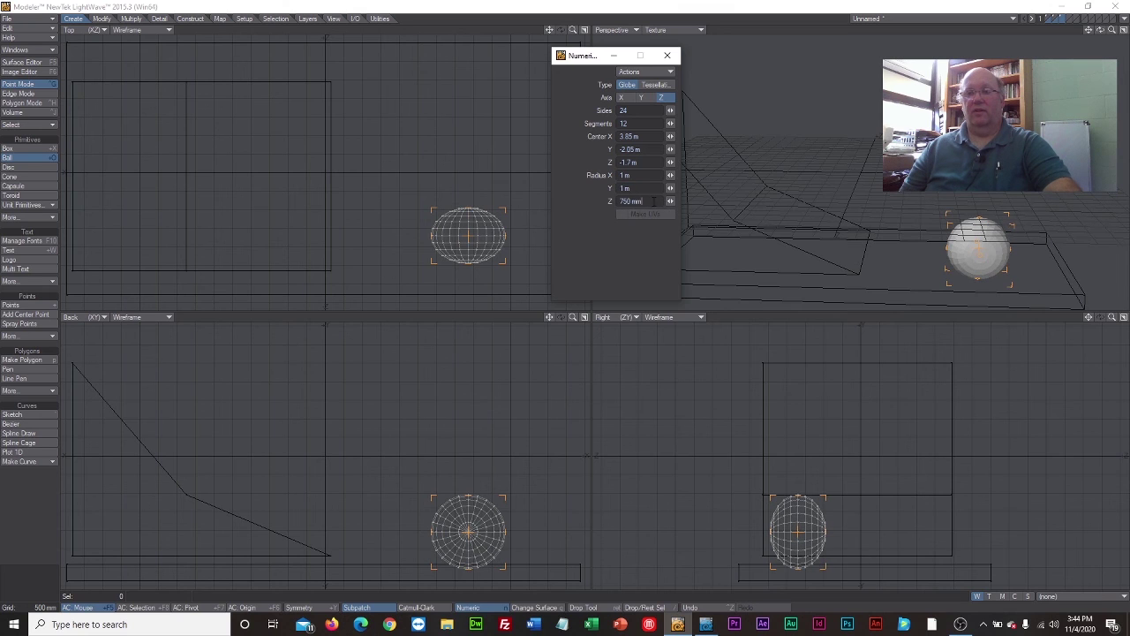
{"action": "type", "text": "1"}
{"action": "key", "text": "Tab"}
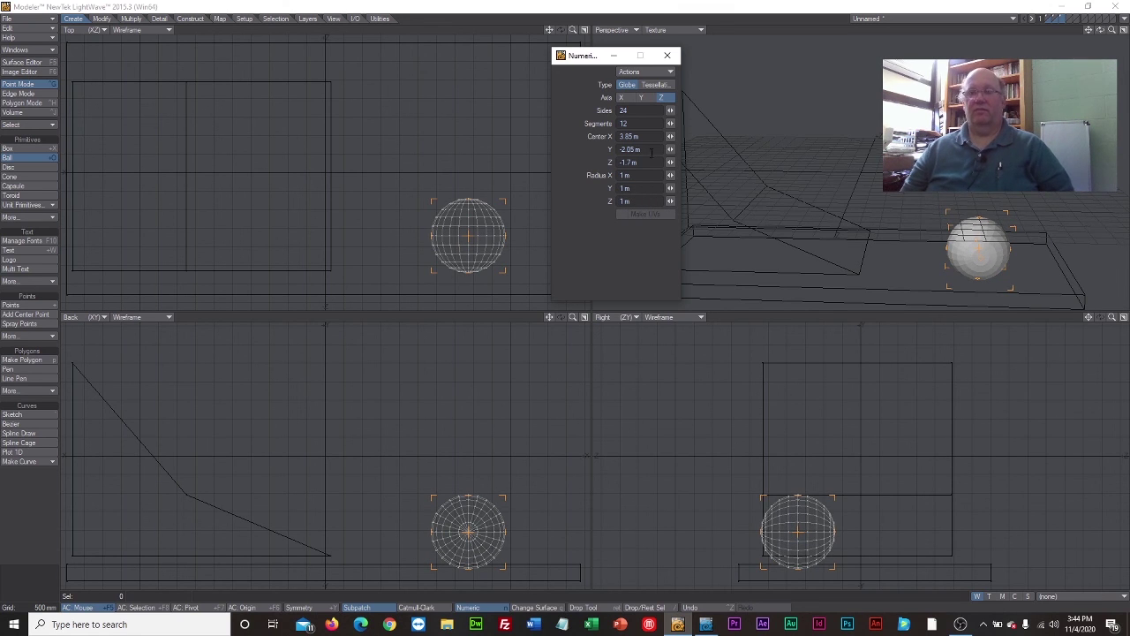
{"action": "left_click", "coordinate": [668, 54]}
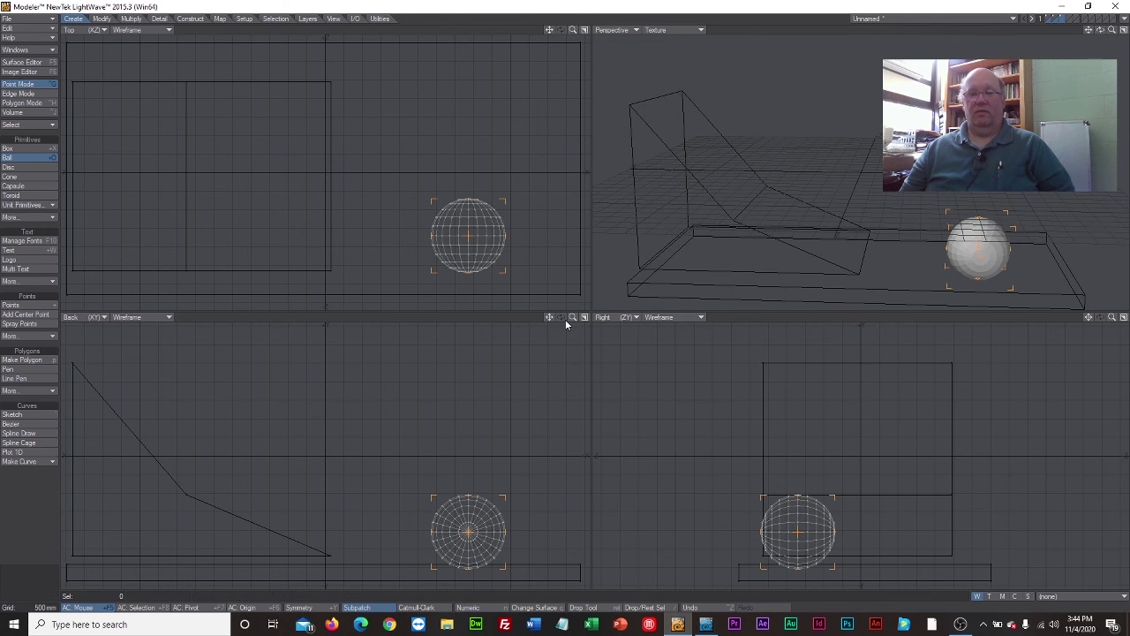
Reposition the ball just above the slab, centred at about X 4.2 m, Y -1.8 m, Z -1.85 m, and finish it
{"action": "left_click", "coordinate": [57, 167]}
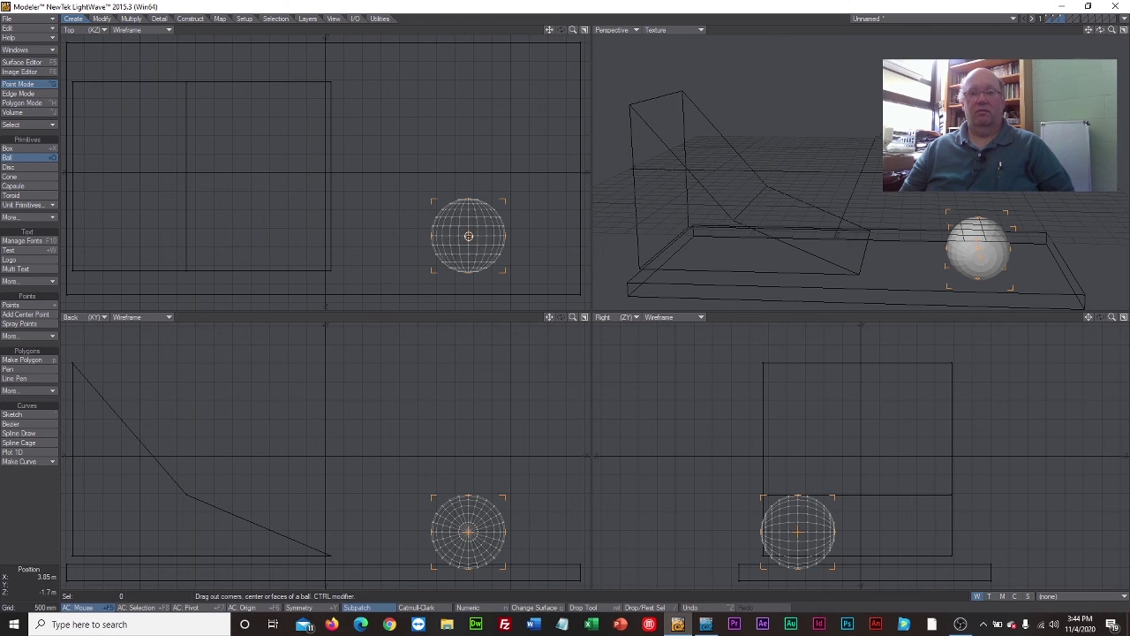
{"action": "left_click_drag", "start_coordinate": [468, 236], "coordinate": [474, 241]}
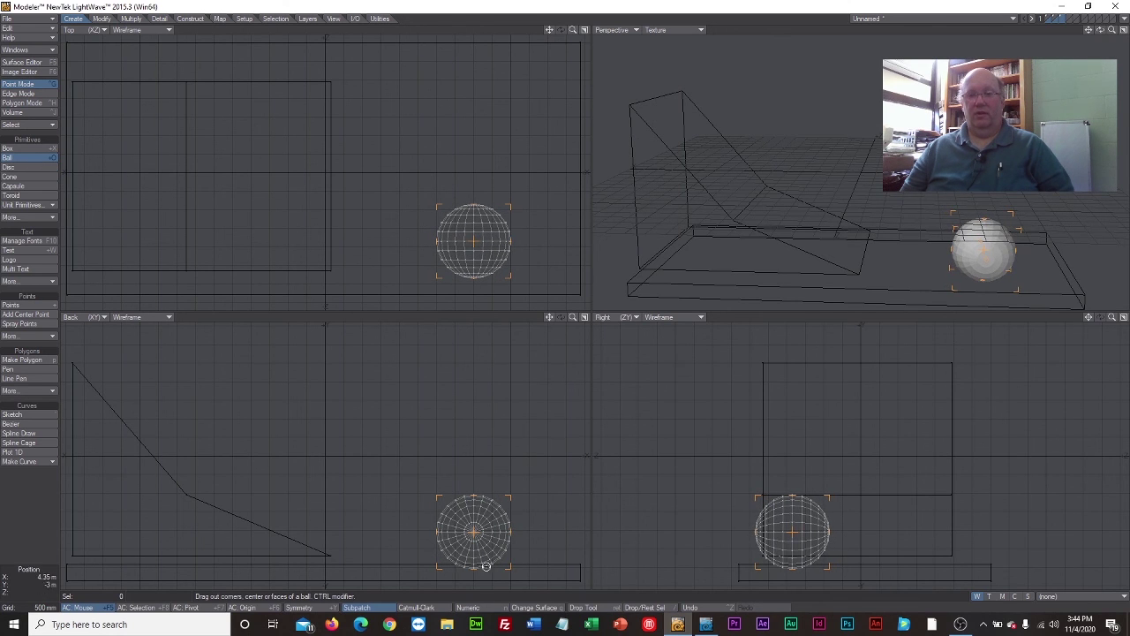
{"action": "left_click_drag", "start_coordinate": [474, 532], "coordinate": [480, 522]}
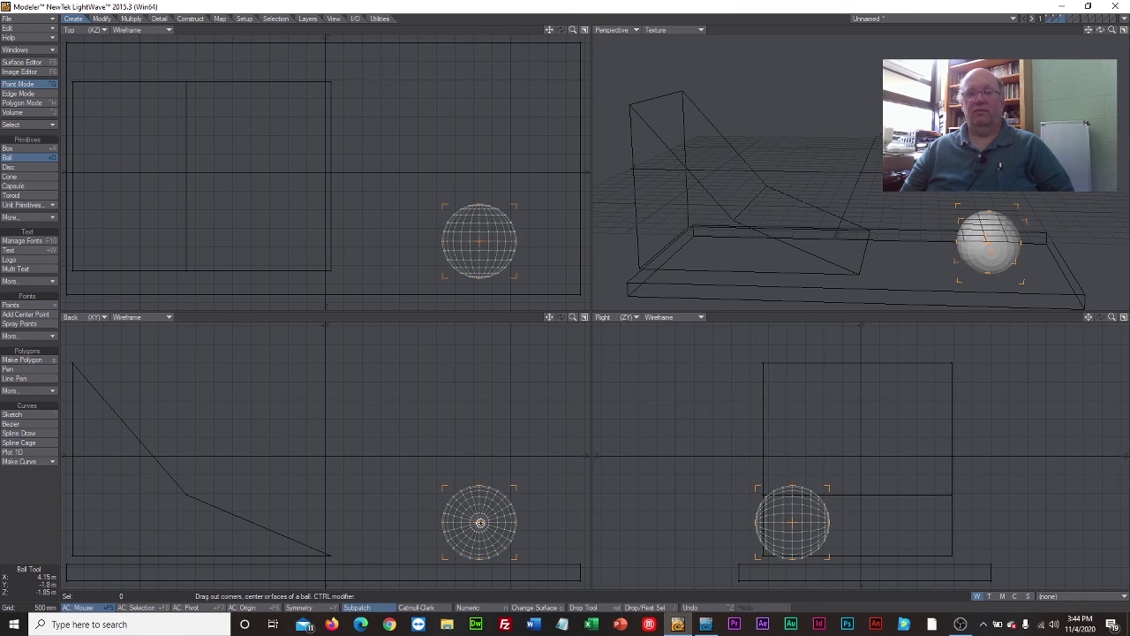
{"action": "left_click_drag", "start_coordinate": [481, 522], "coordinate": [482, 522]}
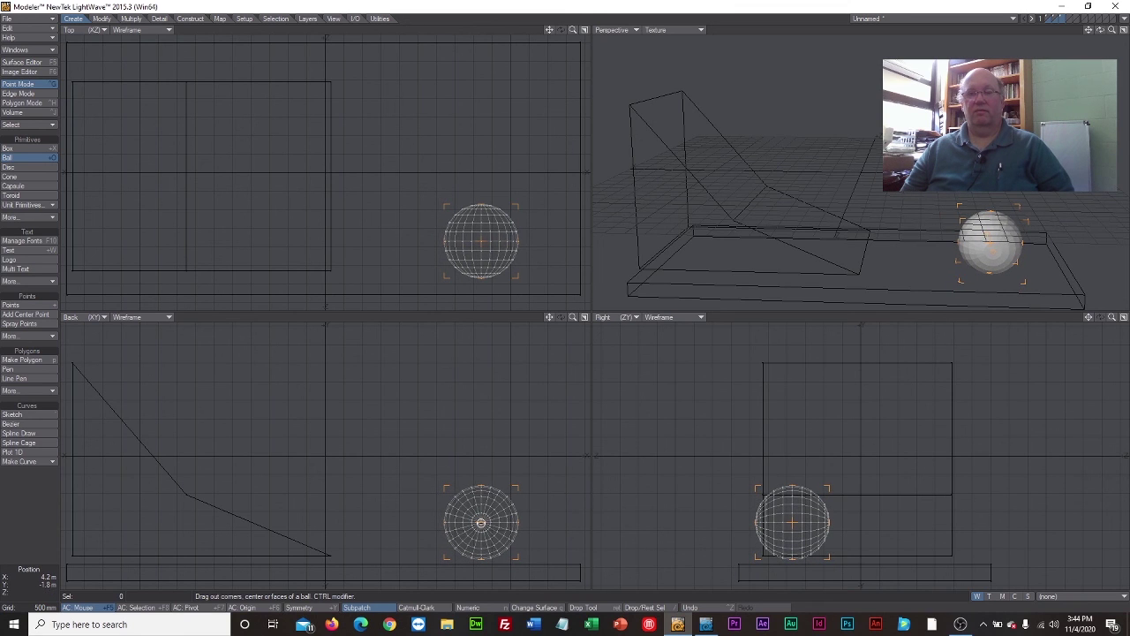
{"action": "left_click", "coordinate": [20, 159]}
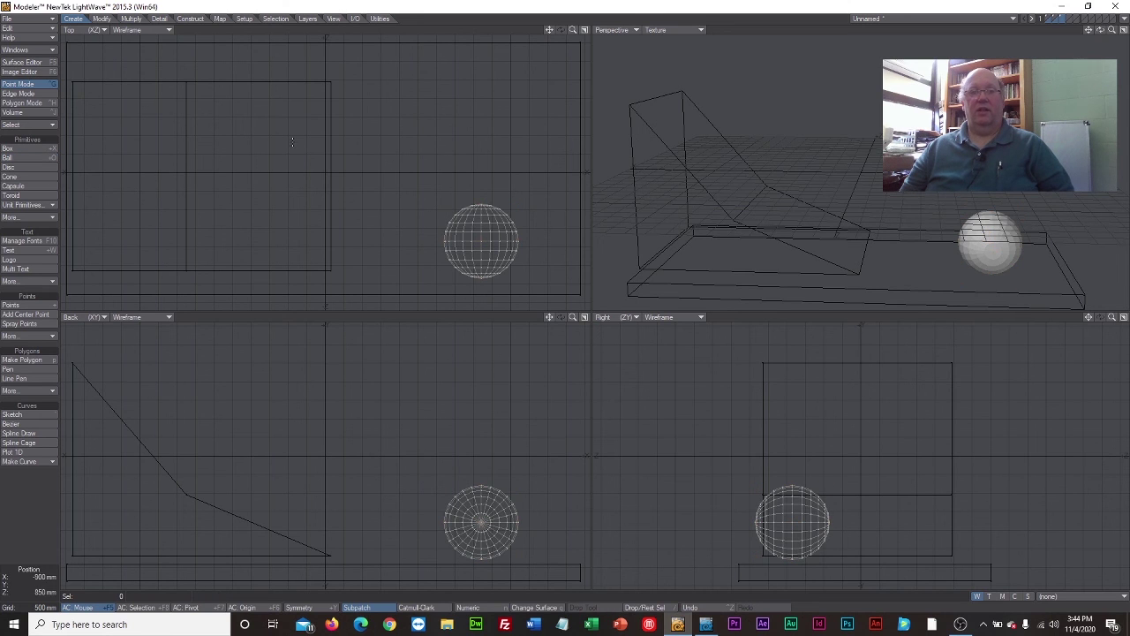
Select all of the ball's polygons and copy them
{"action": "key", "text": "ctrl+h"}
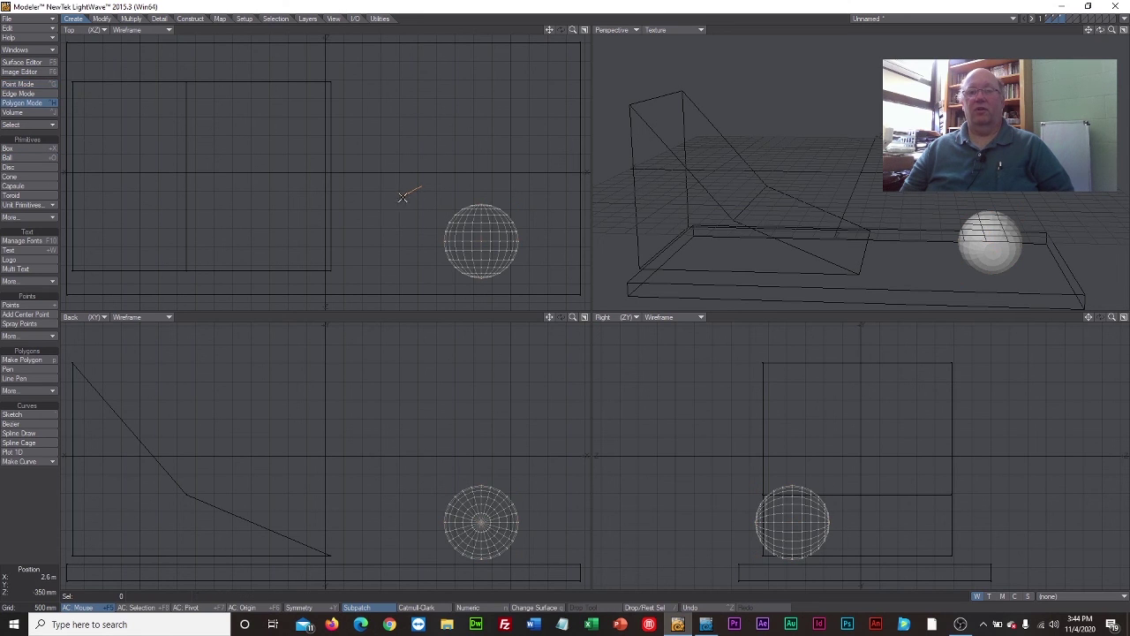
{"action": "mouse_move", "coordinate": [403, 196]}
{"action": "right_mouse_down"}
{"action": "mouse_move", "coordinate": [477, 296]}
{"action": "mouse_move", "coordinate": [424, 177]}
{"action": "right_mouse_up"}
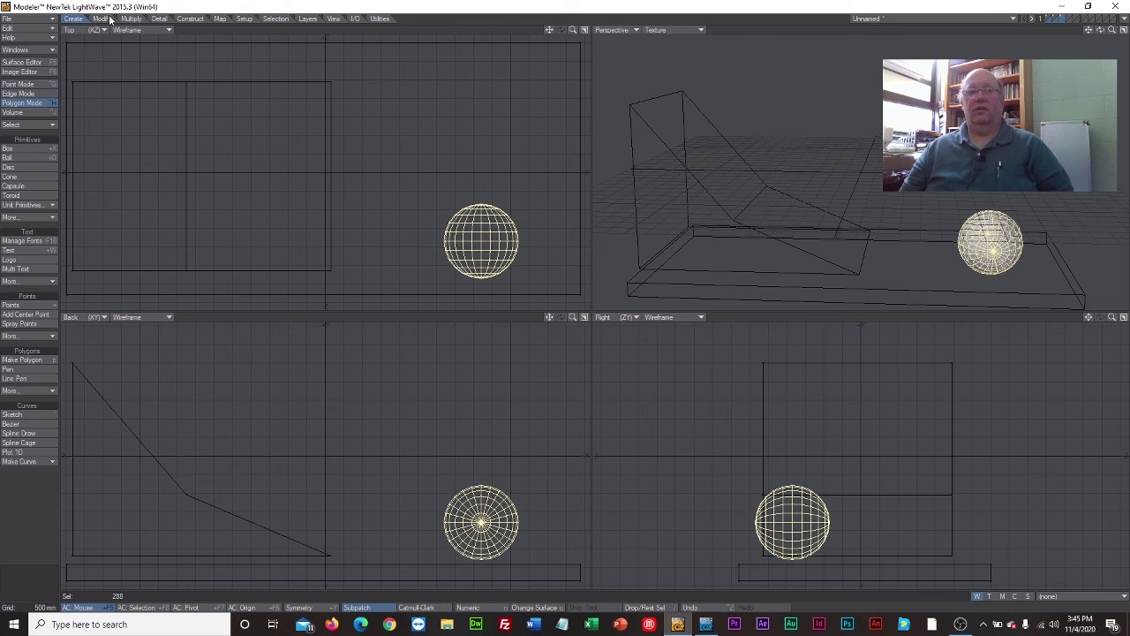
{"action": "left_click", "coordinate": [48, 30]}
{"action": "left_click", "coordinate": [52, 40]}
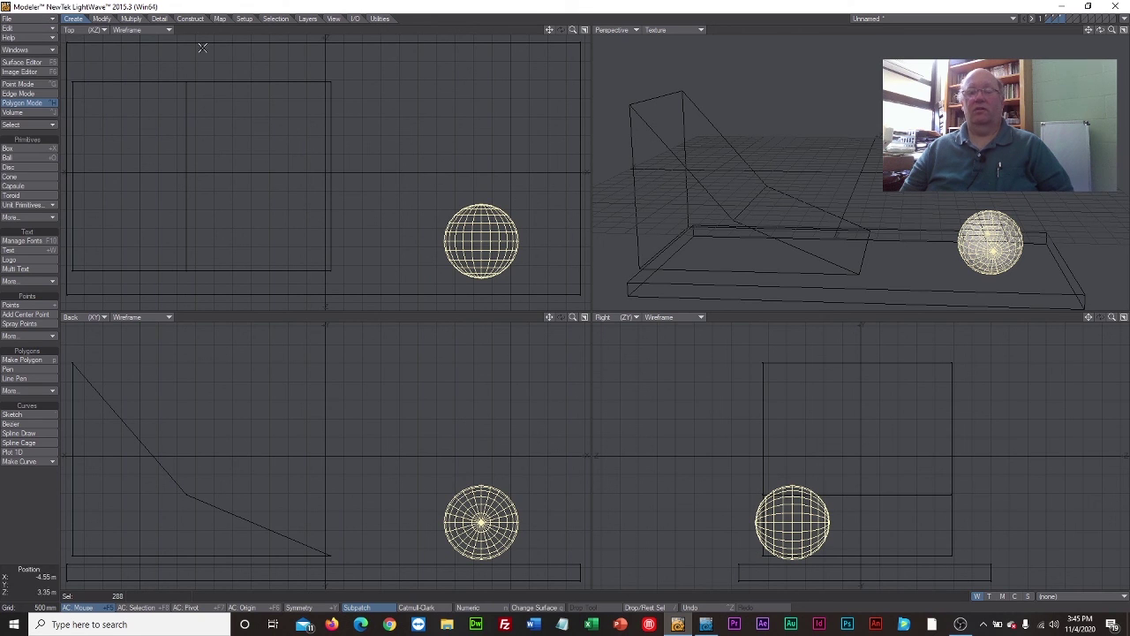
Paste the copied ball into the fourth layer, with the slab, ramp and first ball as background layers
{"action": "left_click", "coordinate": [1071, 18]}
{"action": "left_click", "coordinate": [1063, 19]}
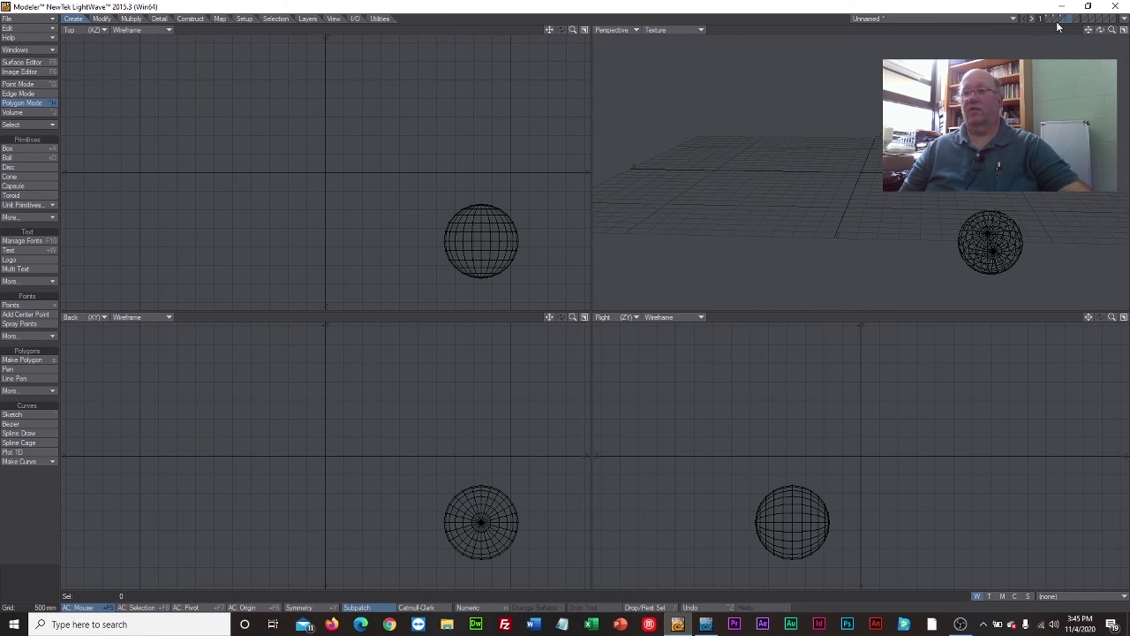
{"action": "left_click", "coordinate": [1046, 24]}
{"action": "left_click", "coordinate": [1053, 25], "text": "shift"}
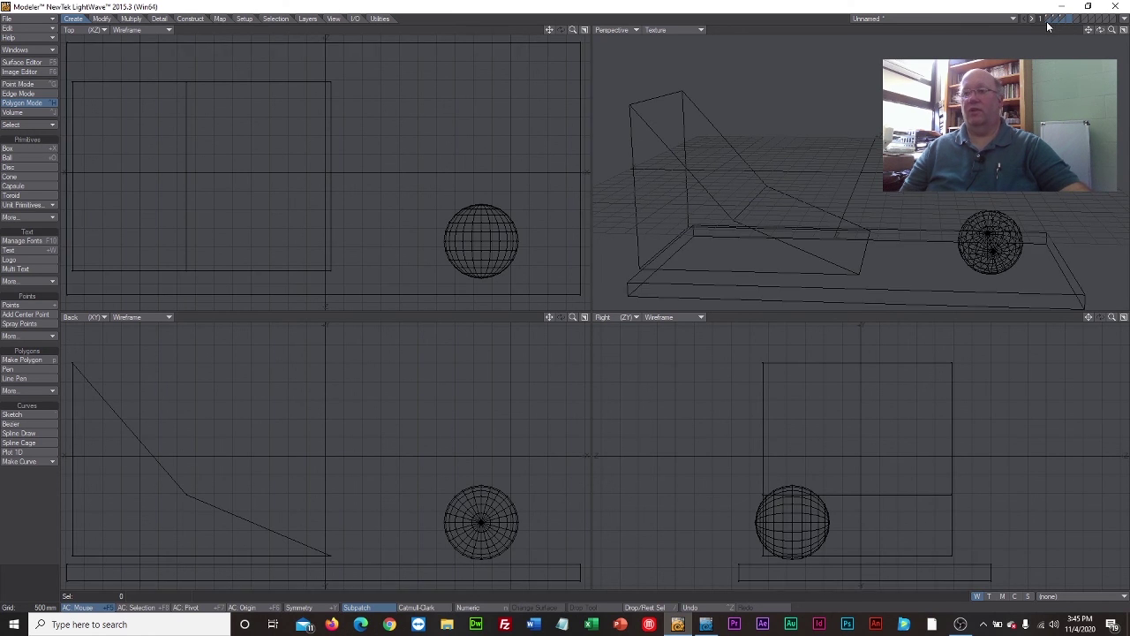
{"action": "left_click", "coordinate": [31, 31]}
{"action": "left_click", "coordinate": [34, 42]}
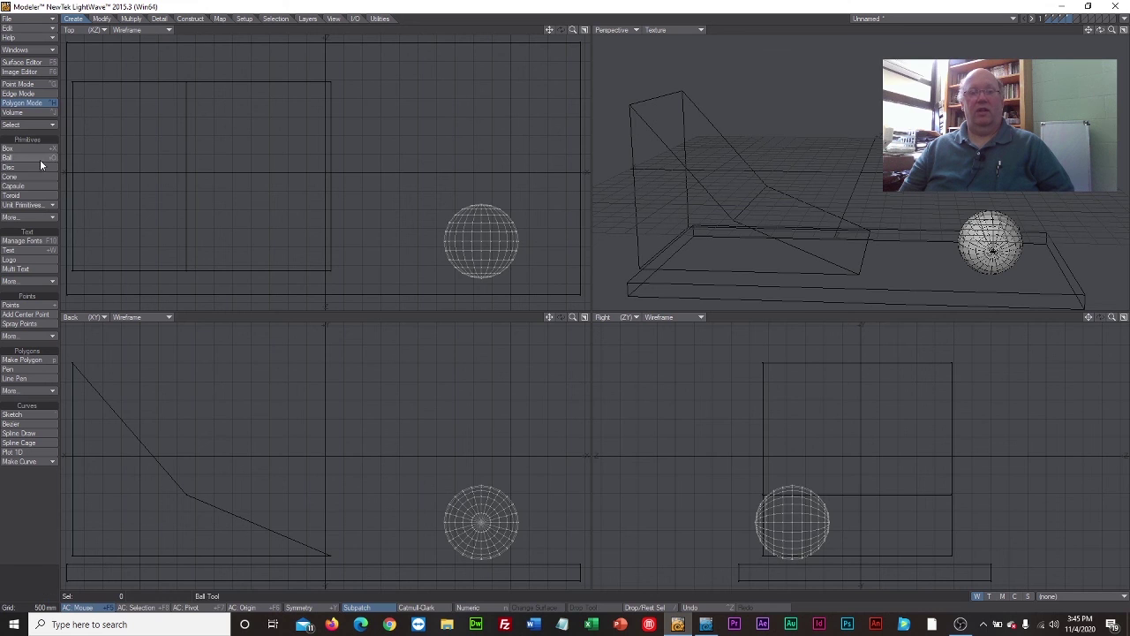
Move the pasted ball about 1.15 m in X and 2.05 m in Z, placing it beside the first ball
{"action": "left_click", "coordinate": [101, 18]}
{"action": "left_click", "coordinate": [32, 147]}
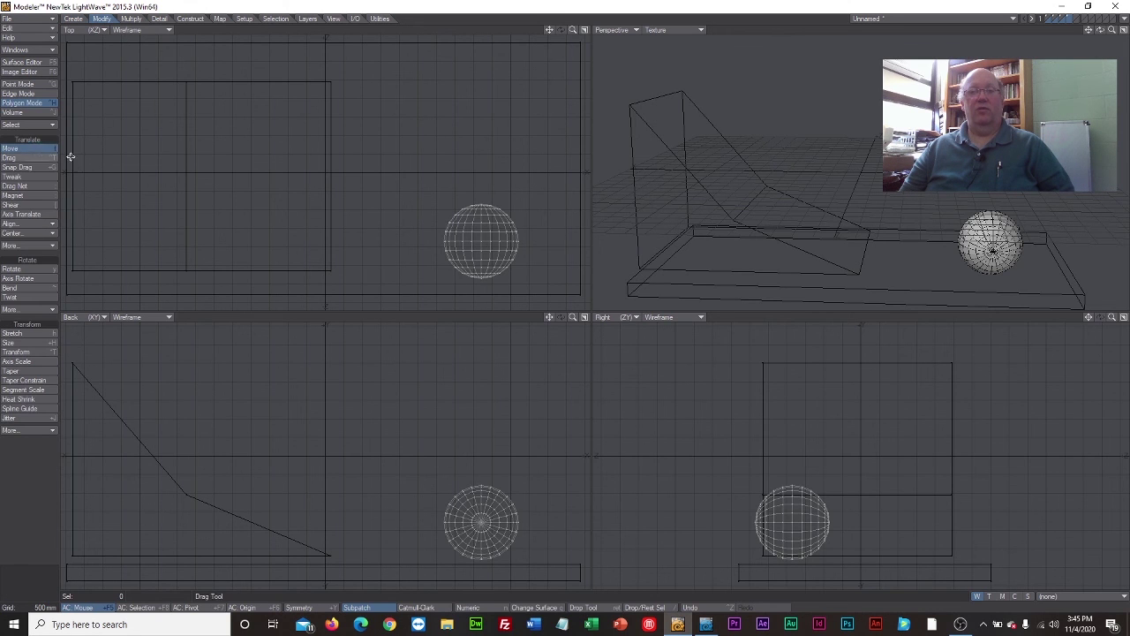
{"action": "left_click_drag", "start_coordinate": [471, 247], "coordinate": [515, 169]}
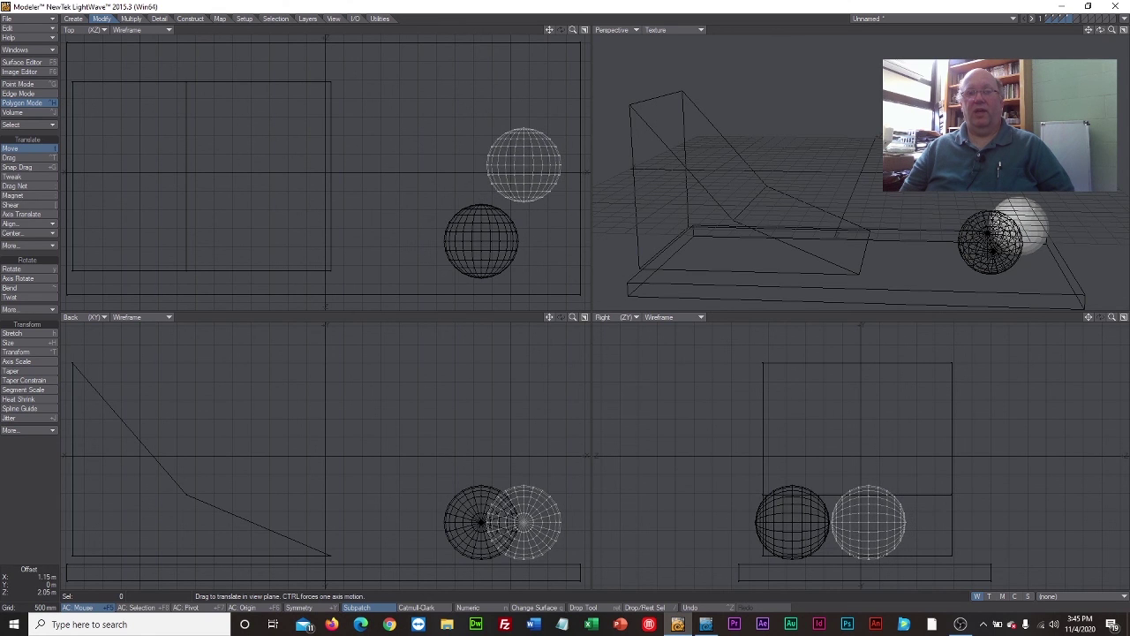
{"action": "left_click", "coordinate": [26, 150]}
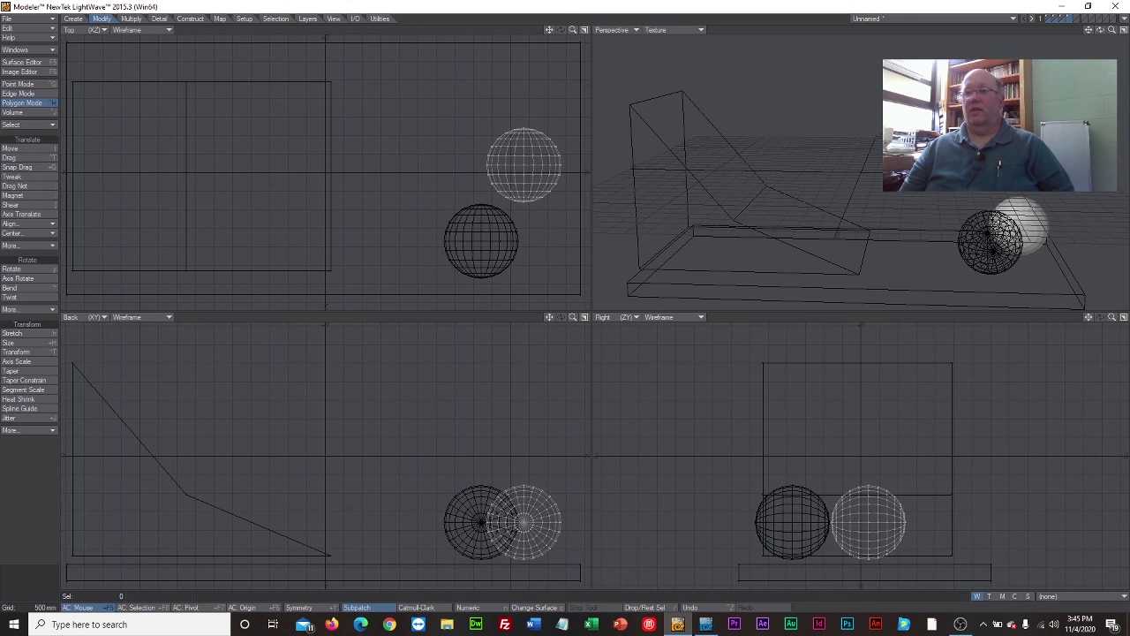
Paste another ball copy into the fifth layer over the background layers and move it behind the first two balls, slightly nearer the ramp
{"action": "left_click", "coordinate": [1072, 17], "text": "shift"}
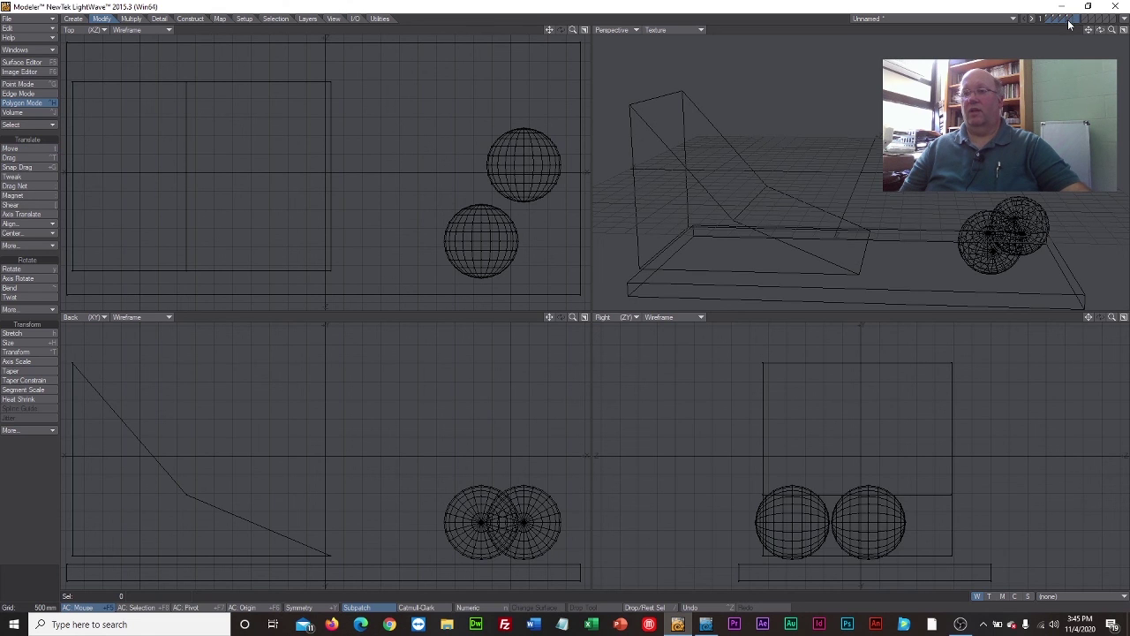
{"action": "left_click", "coordinate": [23, 27]}
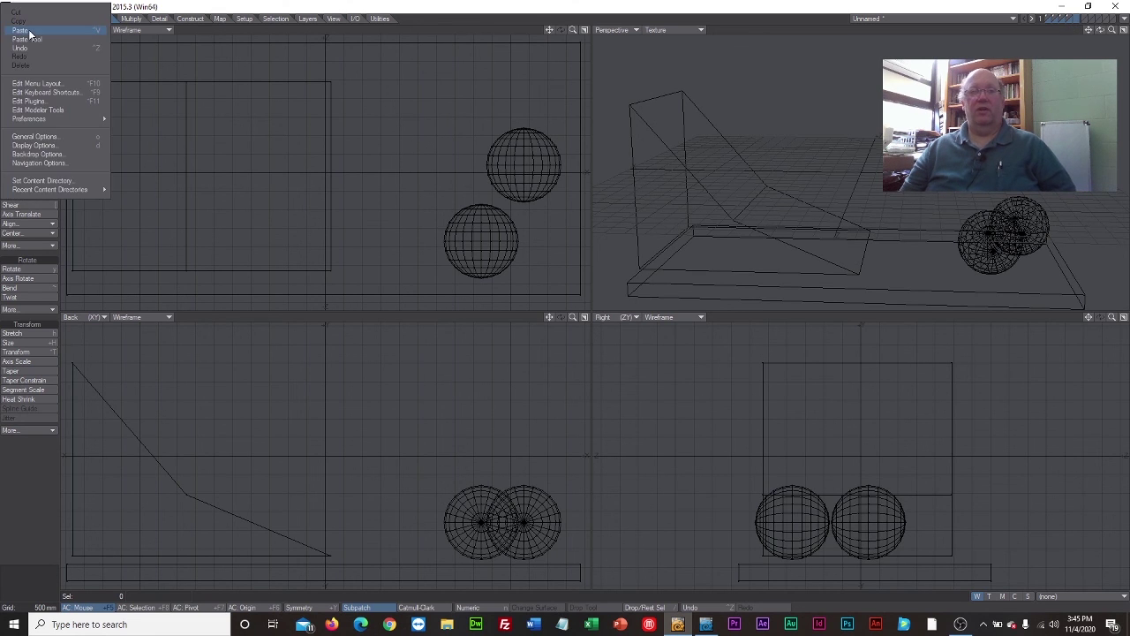
{"action": "left_click", "coordinate": [21, 30]}
{"action": "left_click", "coordinate": [17, 149]}
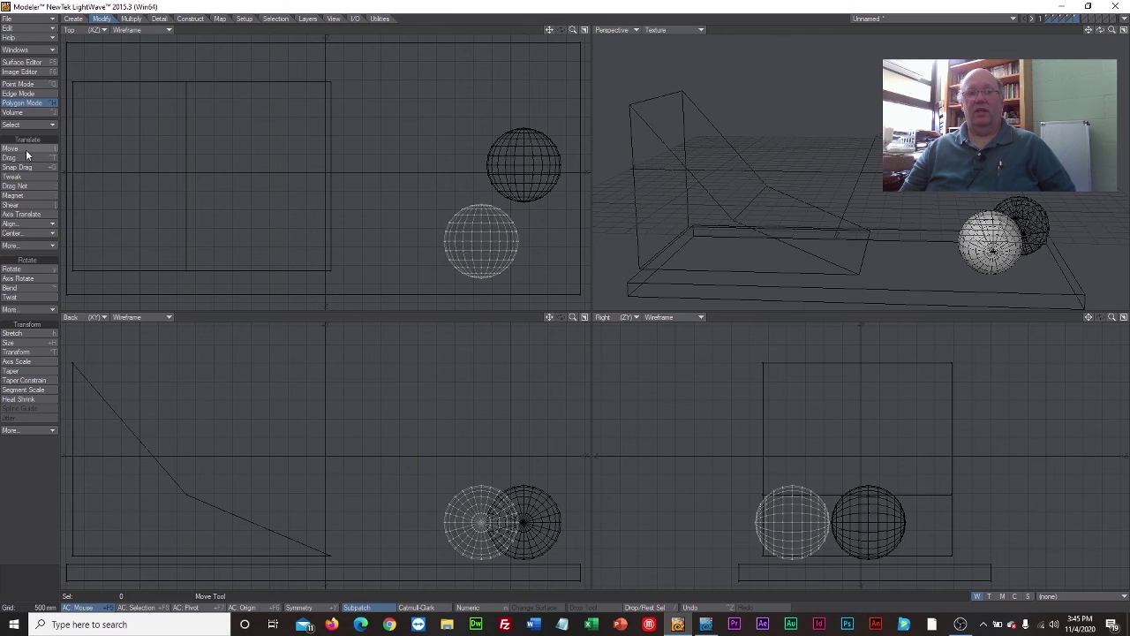
{"action": "left_click_drag", "start_coordinate": [518, 284], "coordinate": [484, 167]}
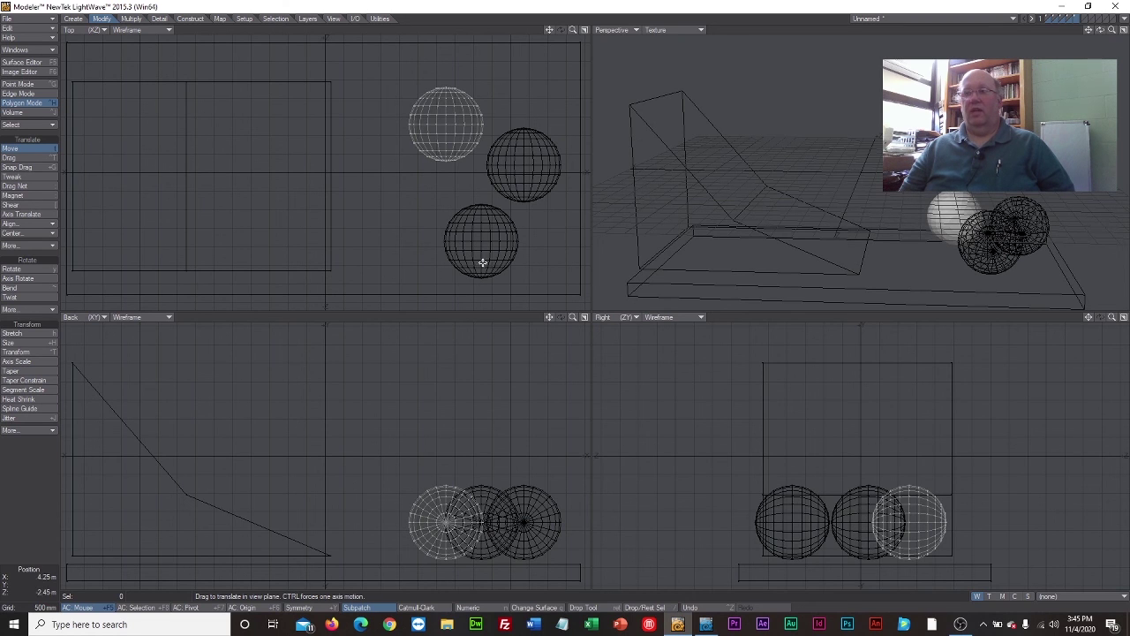
{"action": "left_click", "coordinate": [35, 150]}
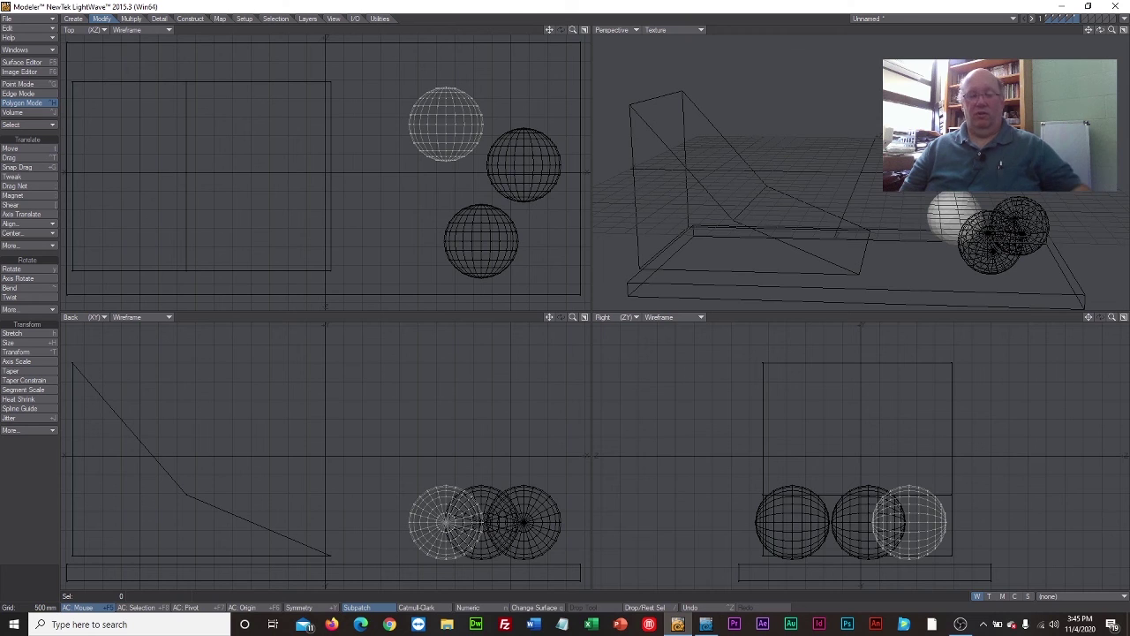
Paste a fourth ball copy into the sixth layer, with the slab, ramp and three other balls as background layers
{"action": "left_click", "coordinate": [1077, 18]}
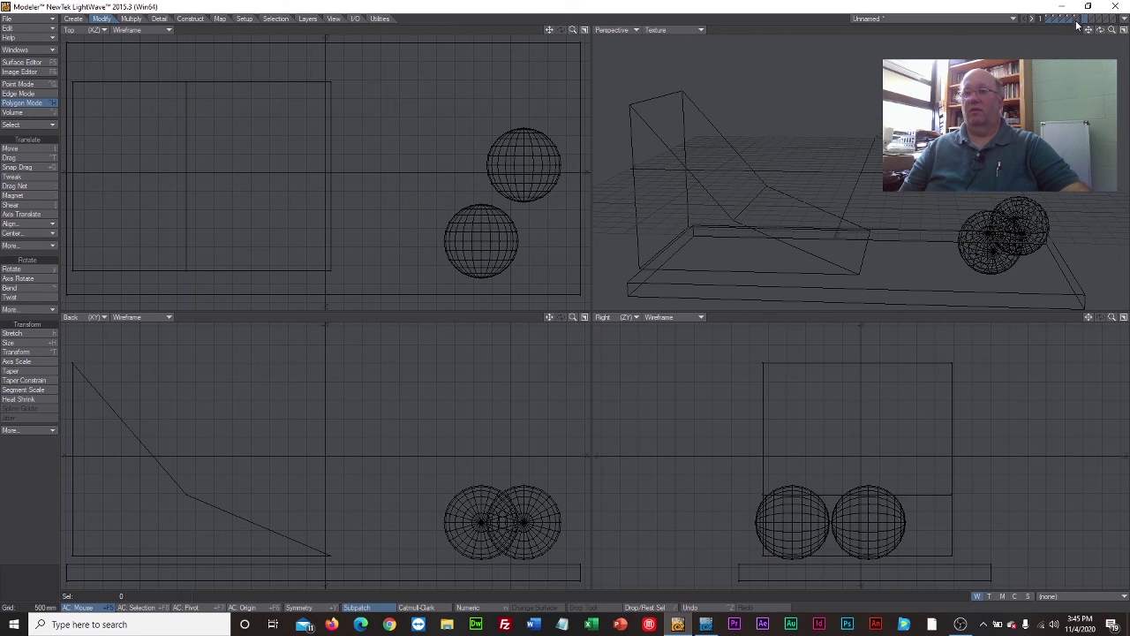
{"action": "left_click", "coordinate": [1077, 21], "text": "shift"}
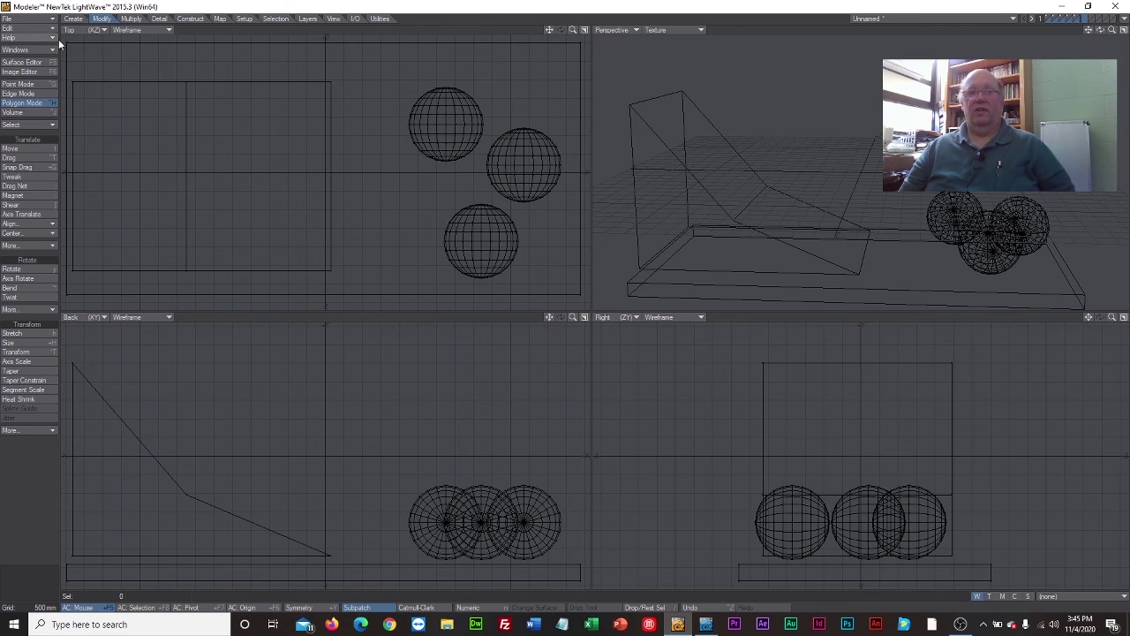
{"action": "left_click", "coordinate": [23, 29]}
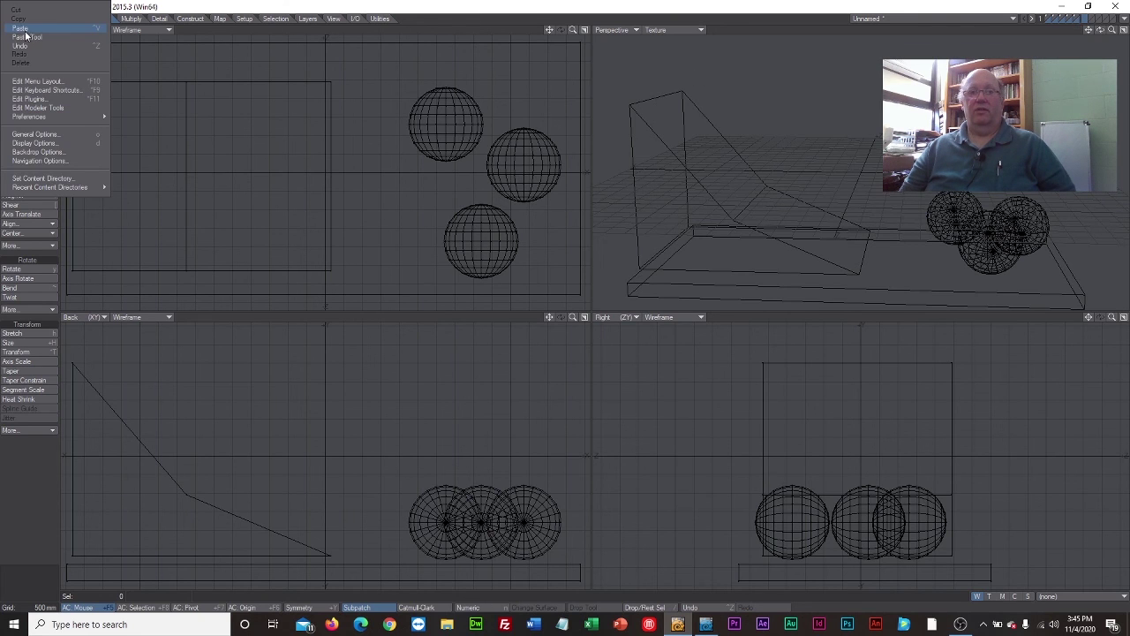
{"action": "left_click", "coordinate": [27, 33]}
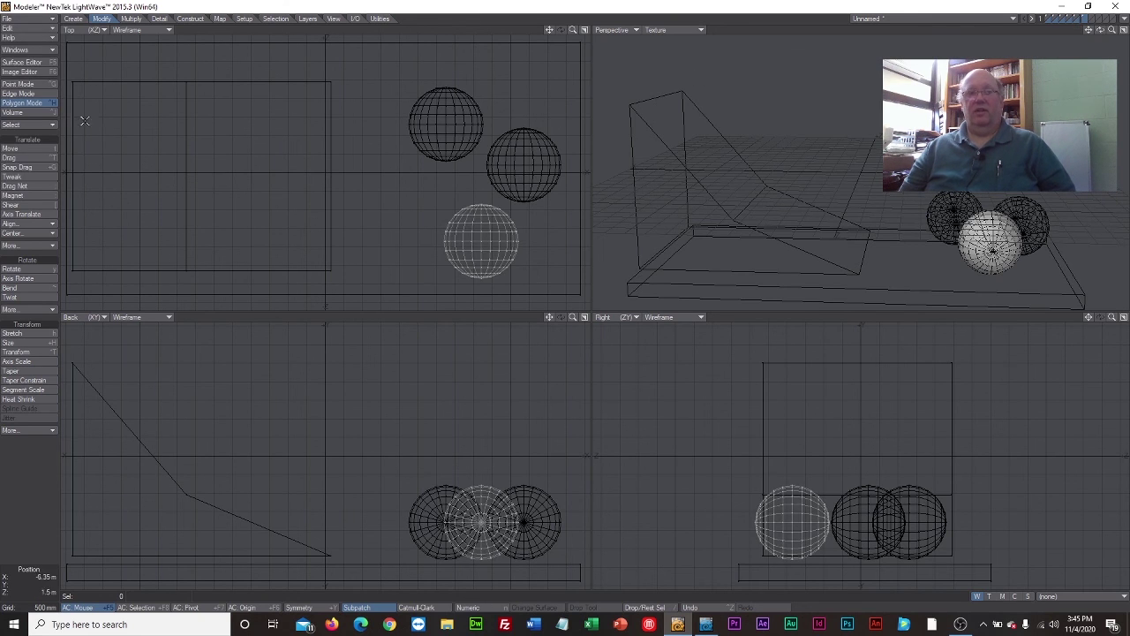
Move the fourth ball across to the ramp and raise it just above the ramp's upper end
{"action": "left_click", "coordinate": [25, 149]}
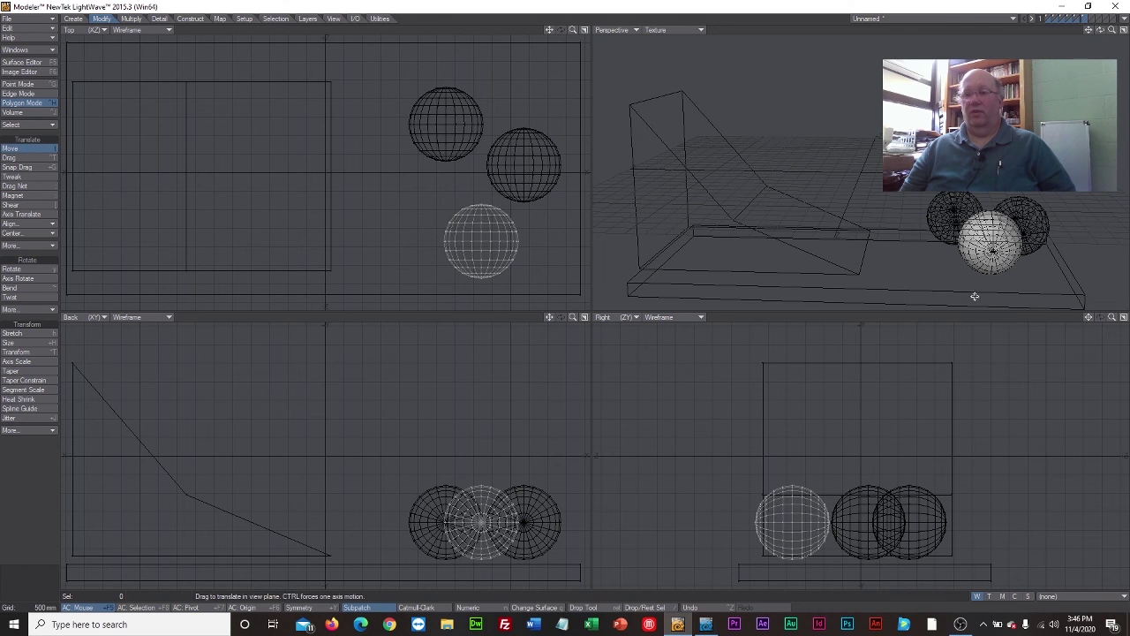
{"action": "left_click_drag", "start_coordinate": [474, 255], "coordinate": [235, 202]}
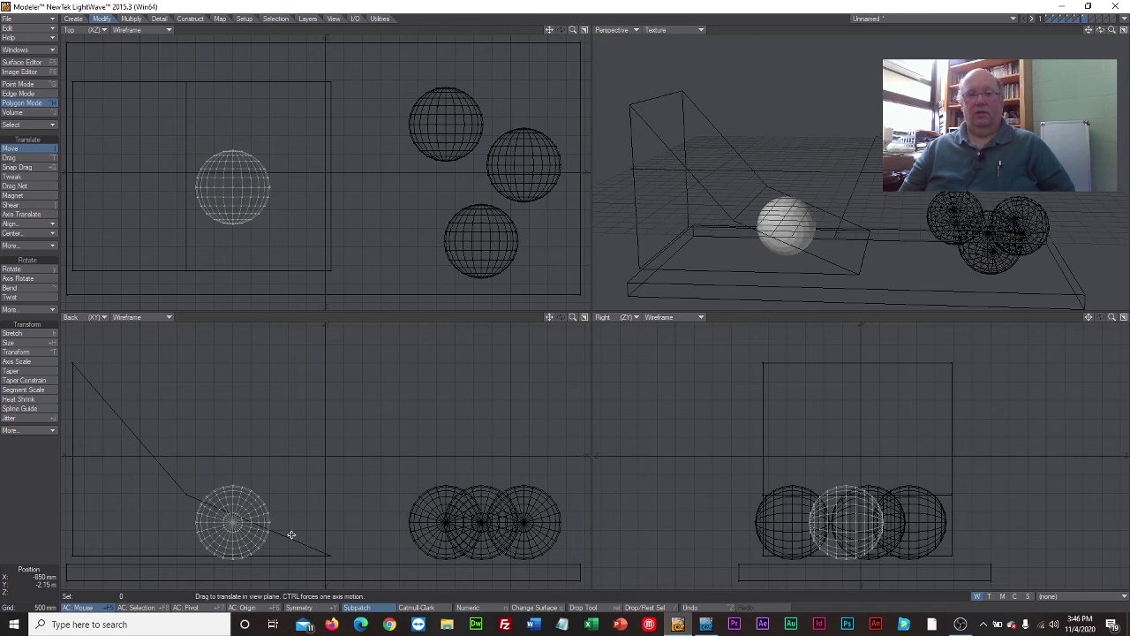
{"action": "left_click_drag", "start_coordinate": [241, 528], "coordinate": [139, 362]}
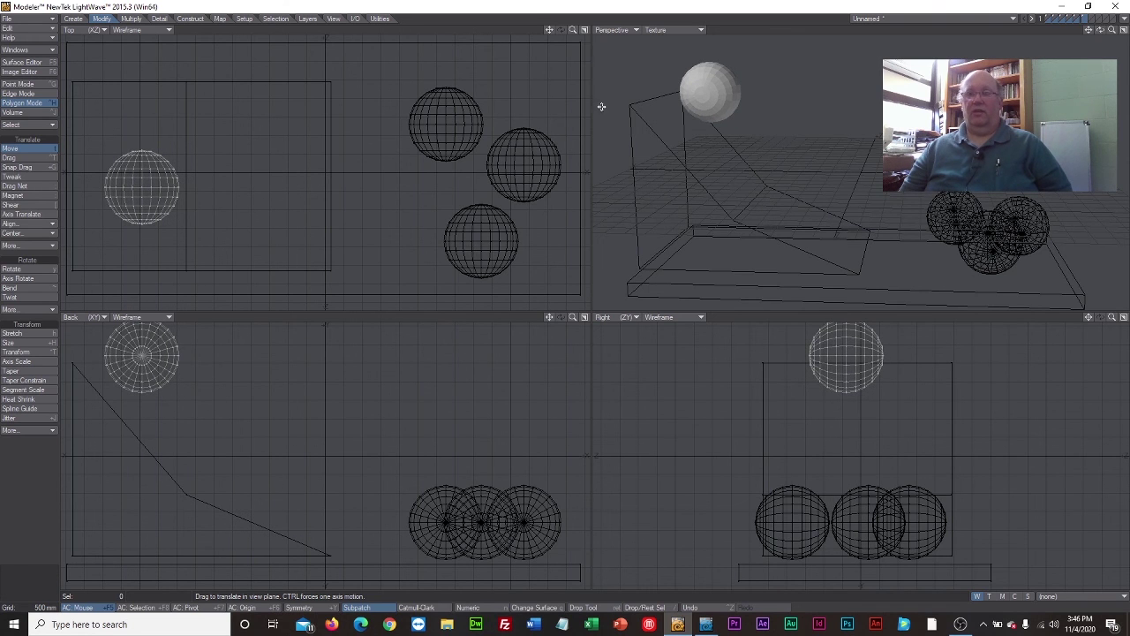
{"action": "left_click_drag", "start_coordinate": [574, 30], "coordinate": [549, 30]}
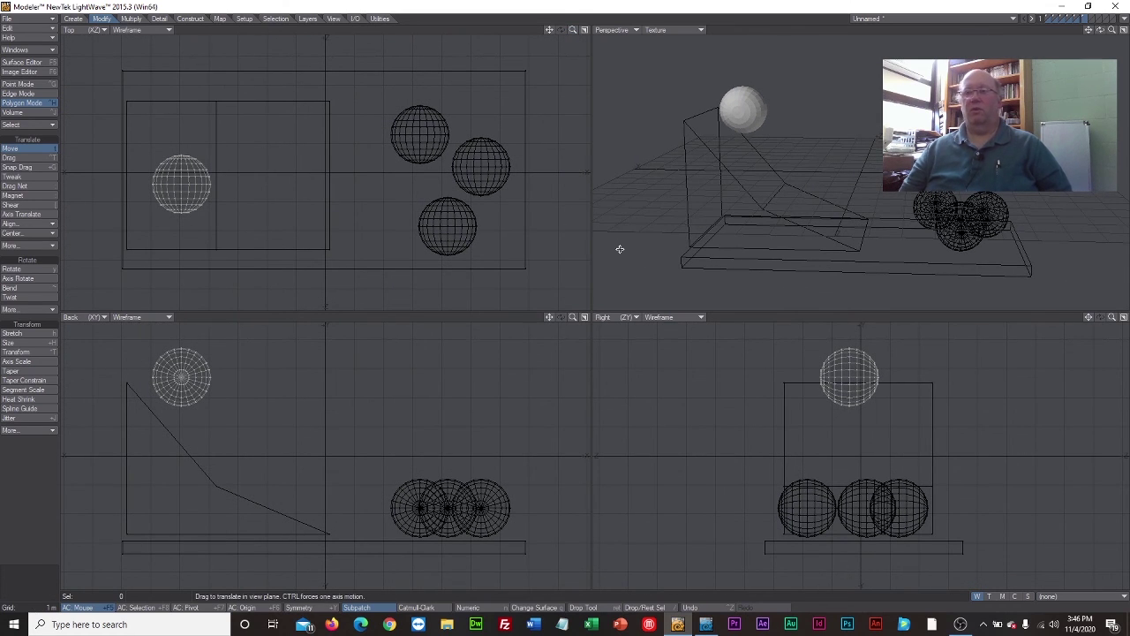
{"action": "left_click", "coordinate": [33, 150]}
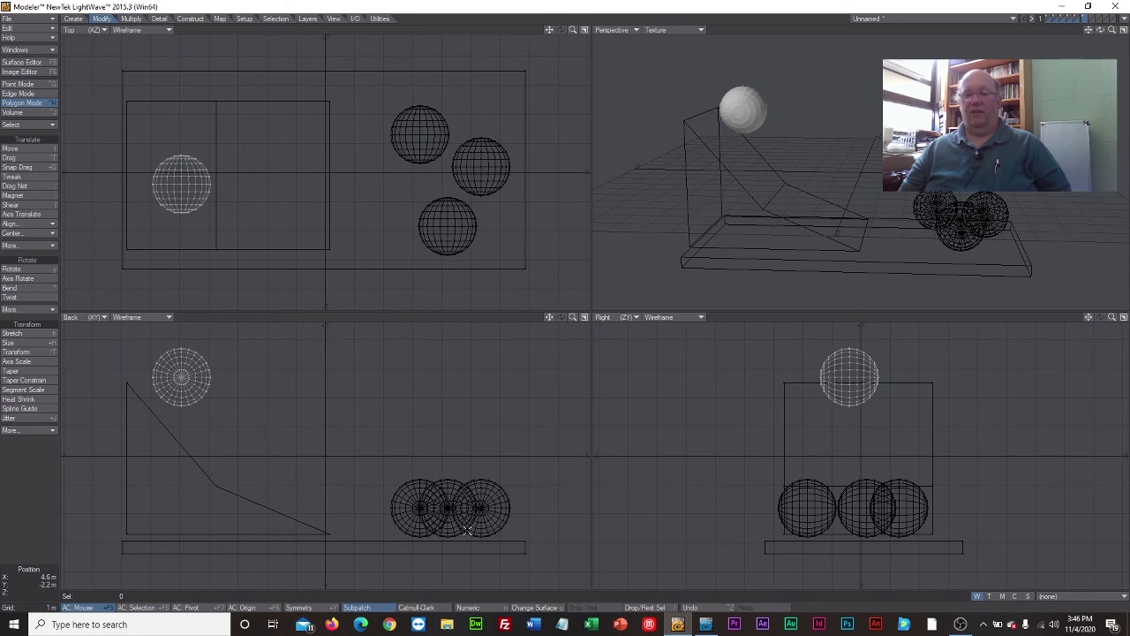
Assign the ball above the ramp a new surface named red with colour 255, 63, 63
{"action": "left_click", "coordinate": [549, 608]}
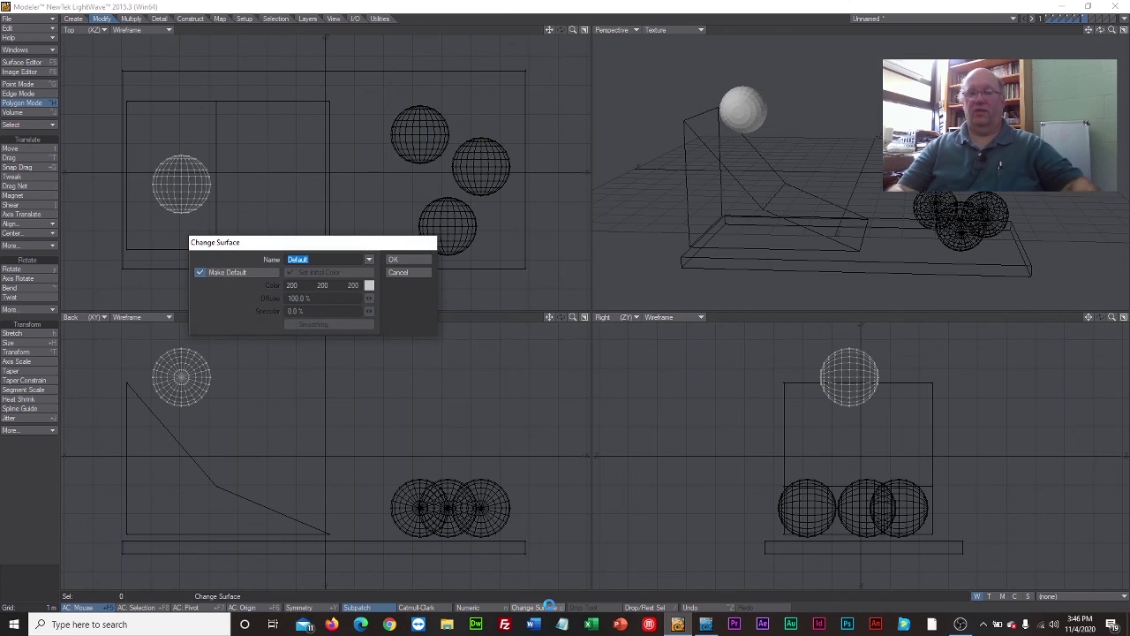
{"action": "type", "text": "b"}
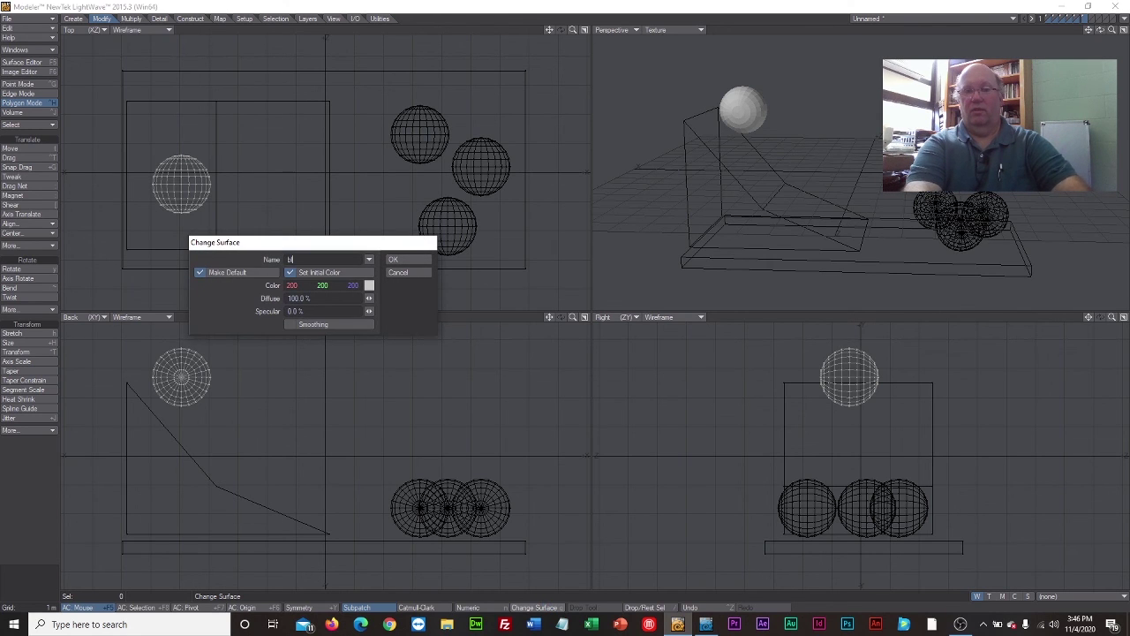
{"action": "key", "text": "BackSpace"}
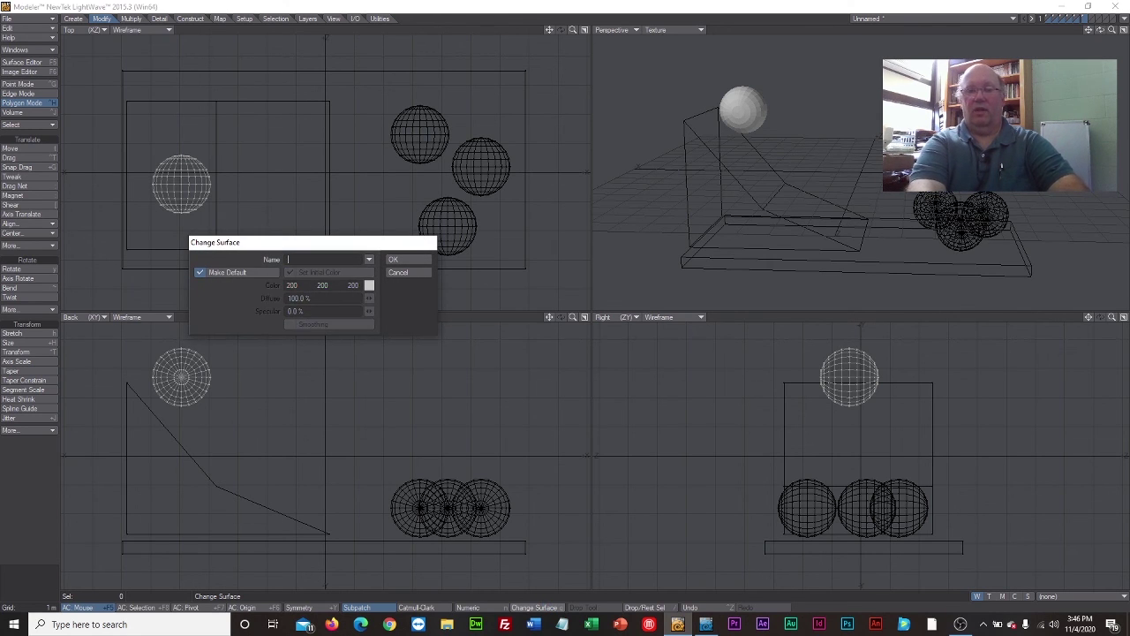
{"action": "type", "text": "red"}
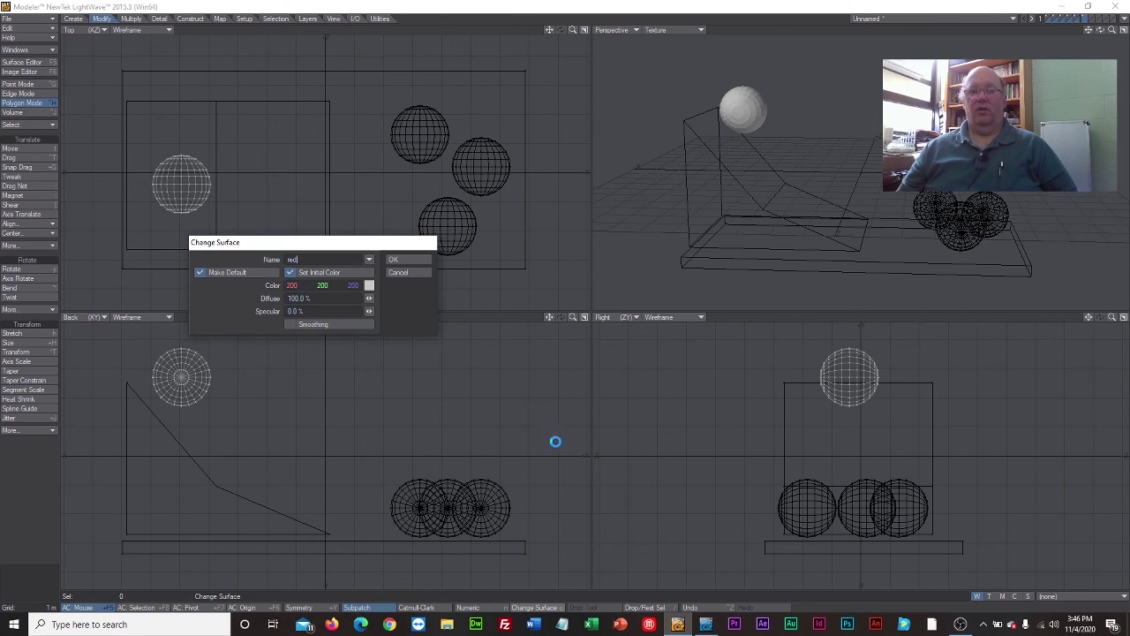
{"action": "left_click", "coordinate": [369, 287]}
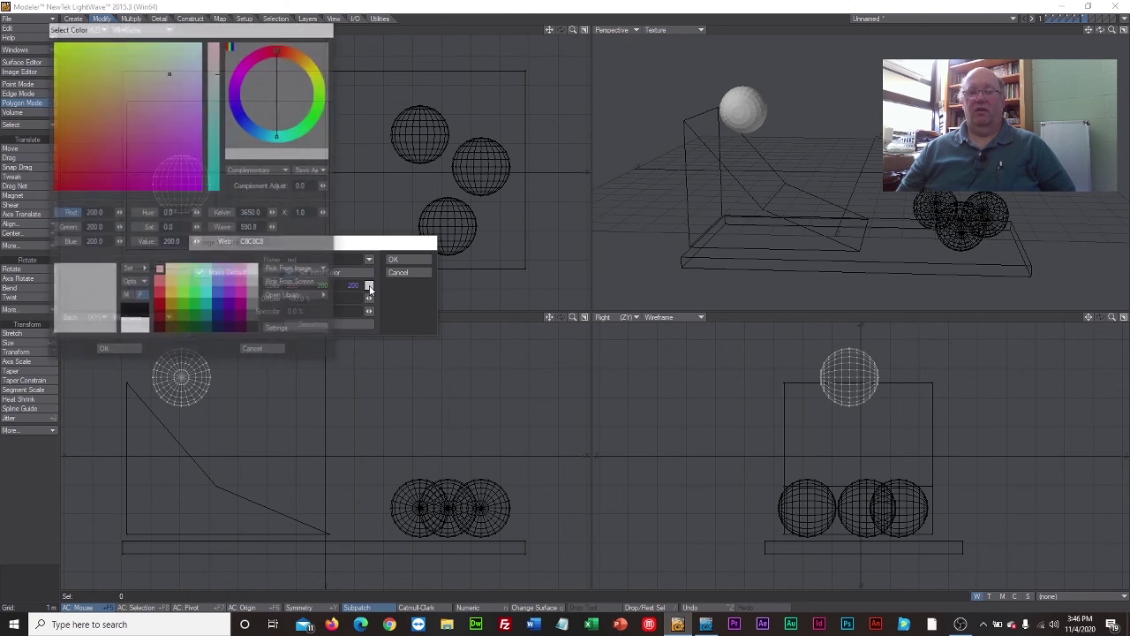
{"action": "left_click", "coordinate": [129, 352]}
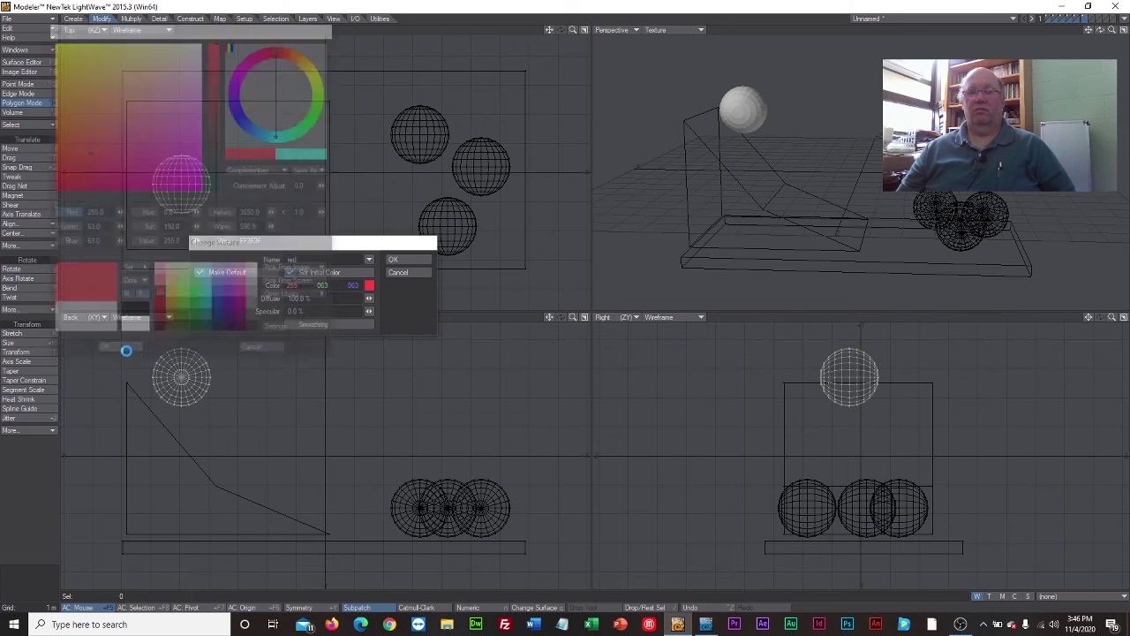
{"action": "left_click", "coordinate": [402, 259]}
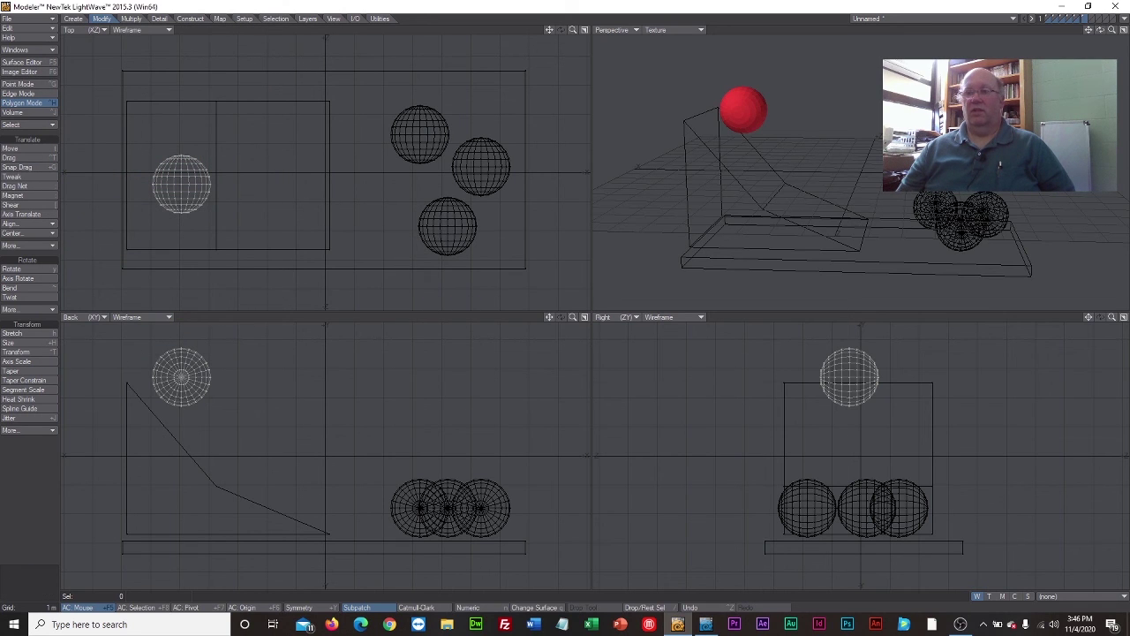
Select all polygons of the fifth layer's ball and assign a new surface named green with colour 95, 191, 0
{"action": "left_click", "coordinate": [1078, 18]}
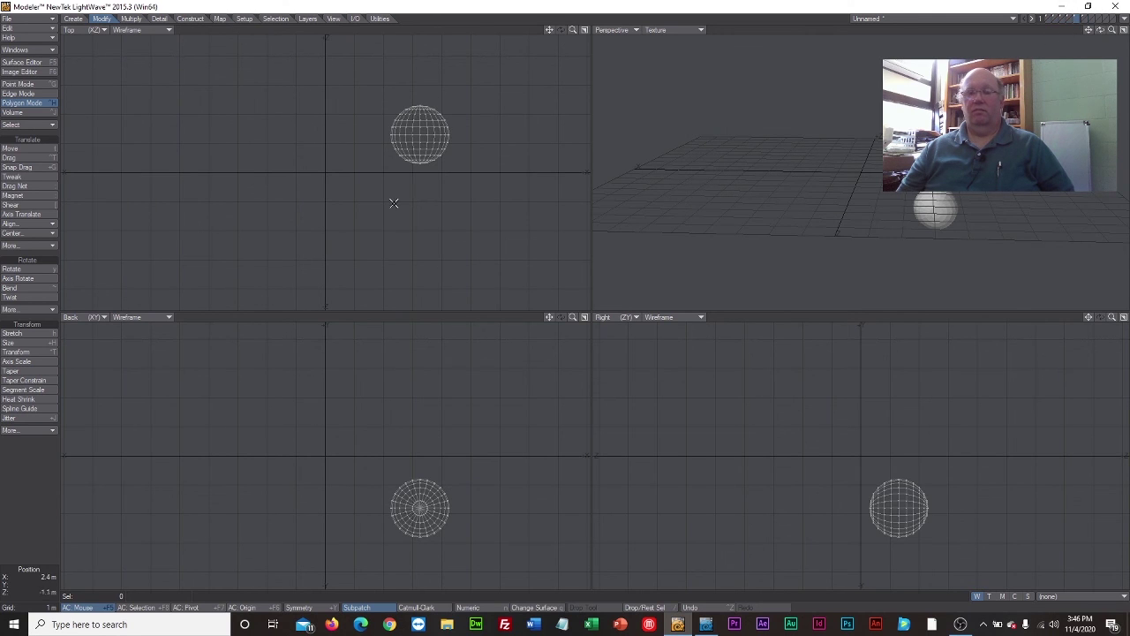
{"action": "mouse_move", "coordinate": [384, 187]}
{"action": "right_mouse_down"}
{"action": "mouse_move", "coordinate": [484, 104]}
{"action": "mouse_move", "coordinate": [393, 199]}
{"action": "mouse_move", "coordinate": [433, 62]}
{"action": "mouse_move", "coordinate": [386, 272]}
{"action": "right_mouse_up"}
{"action": "mouse_move", "coordinate": [396, 230]}
{"action": "right_mouse_down"}
{"action": "mouse_move", "coordinate": [504, 80]}
{"action": "mouse_move", "coordinate": [446, 234]}
{"action": "right_mouse_up"}
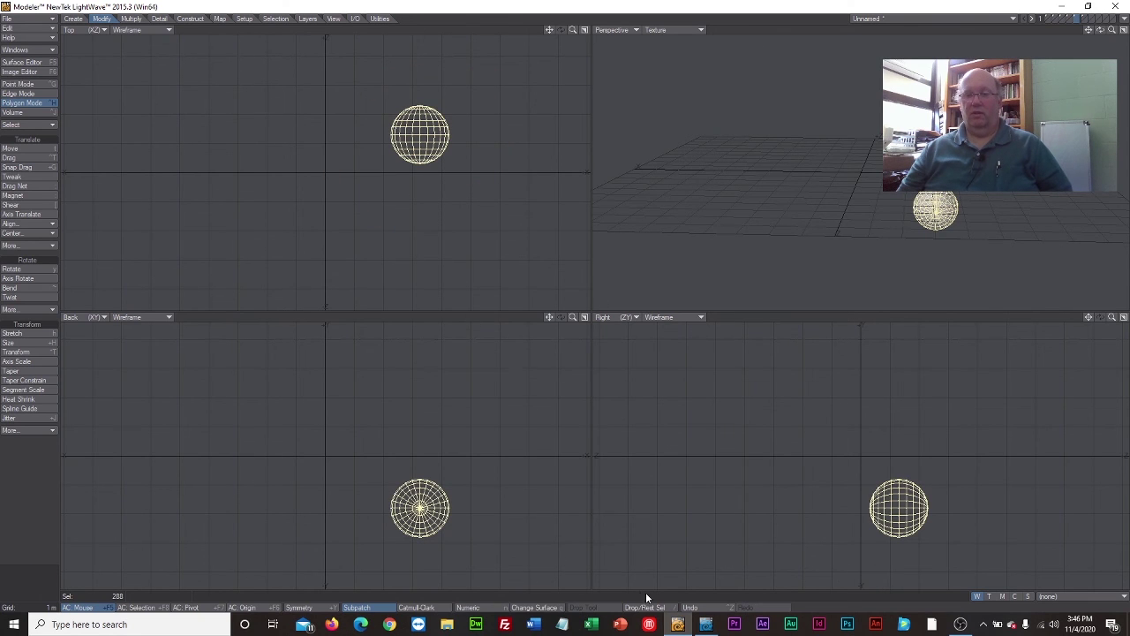
{"action": "left_click", "coordinate": [546, 607]}
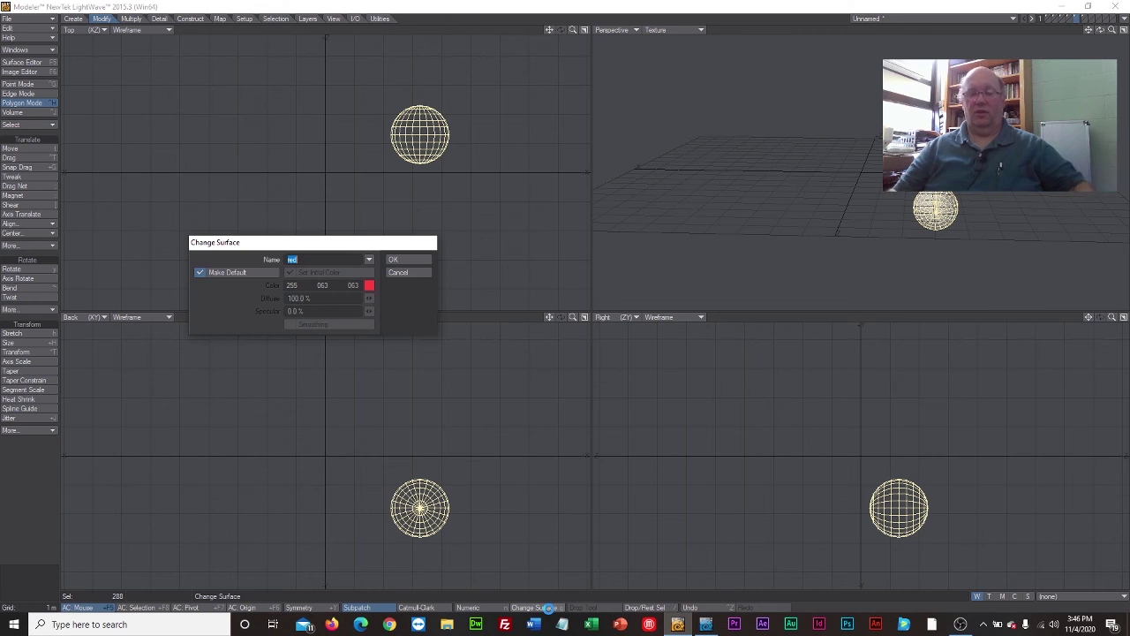
{"action": "type", "text": "green"}
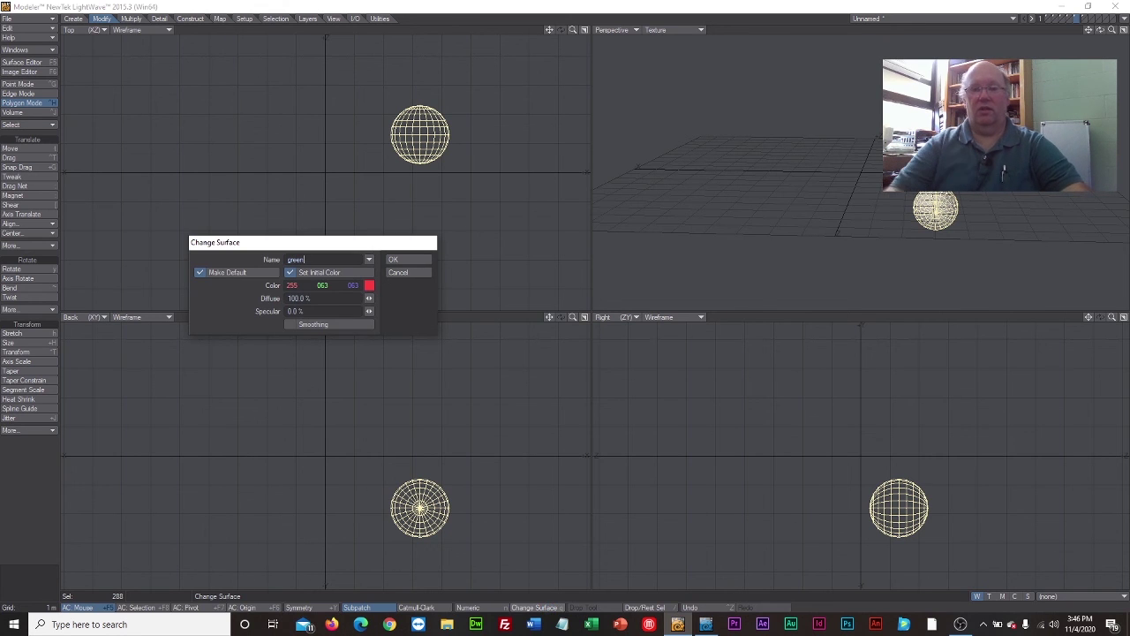
{"action": "left_click", "coordinate": [369, 285]}
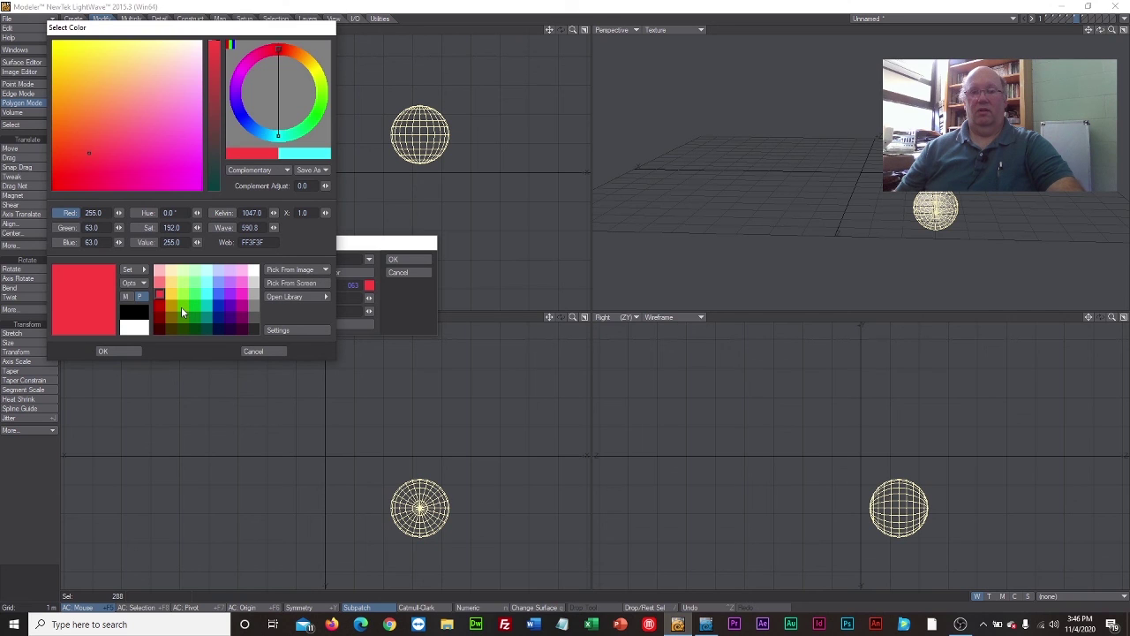
{"action": "left_click", "coordinate": [182, 307]}
{"action": "left_click", "coordinate": [102, 350]}
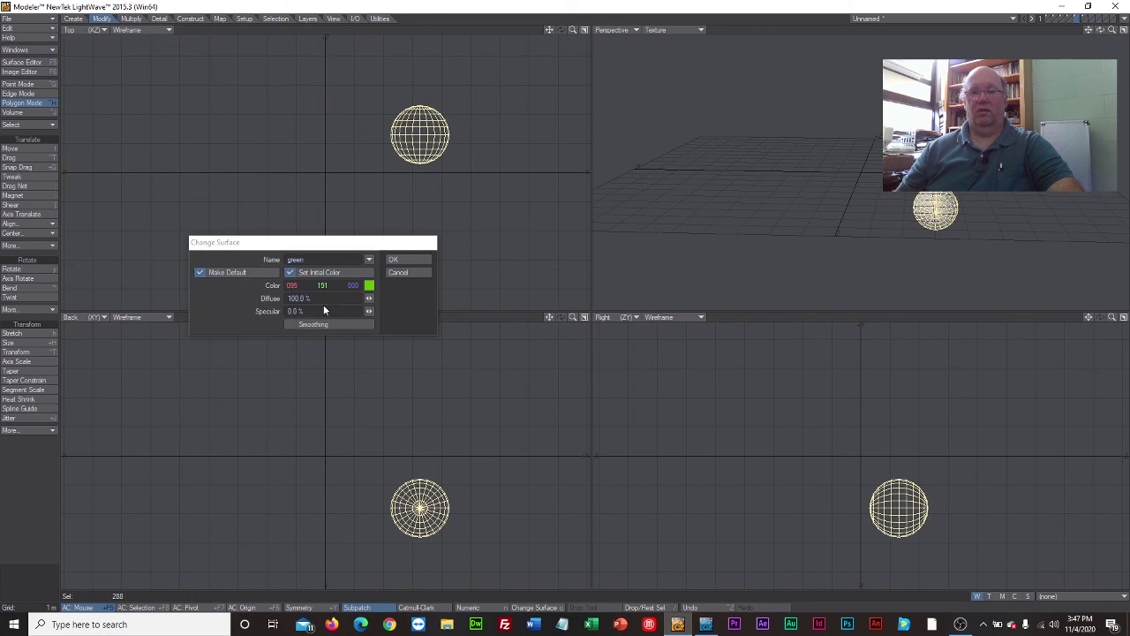
{"action": "left_click", "coordinate": [401, 260]}
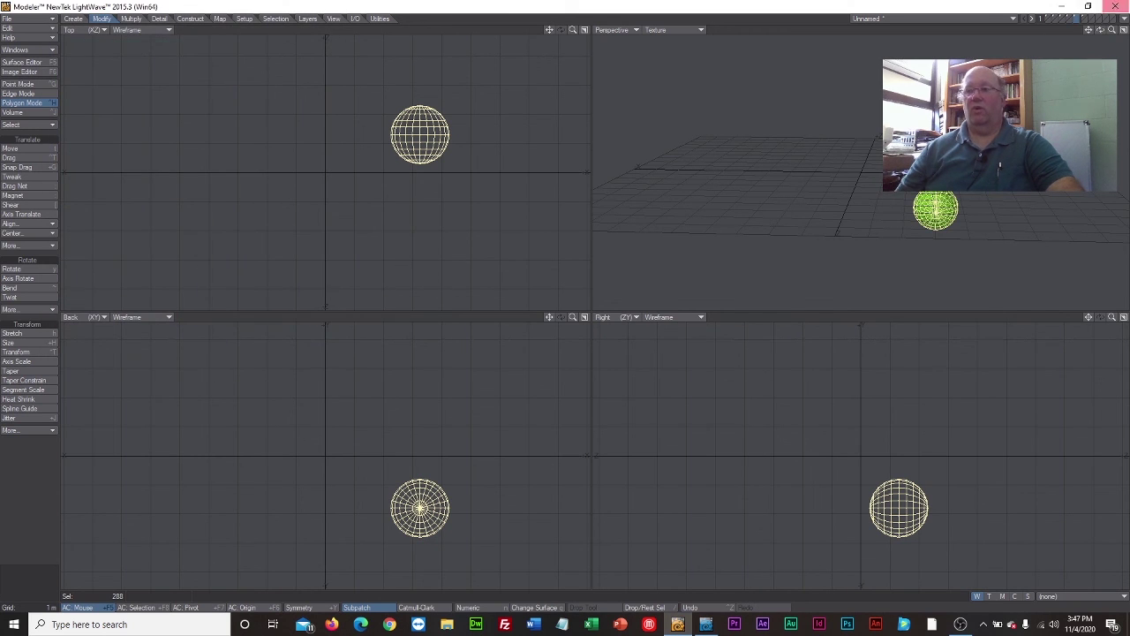
Select all polygons of the fourth layer's ball and assign a new surface named yellow with colour 255, 207, 62
{"action": "left_click", "coordinate": [1071, 19]}
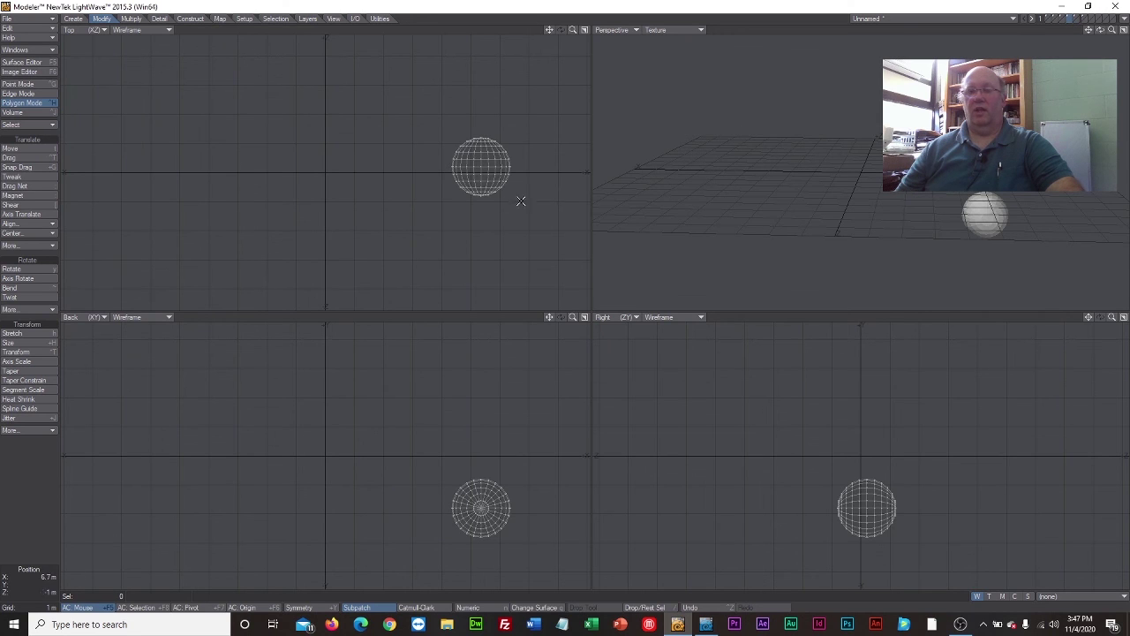
{"action": "mouse_move", "coordinate": [442, 206]}
{"action": "right_mouse_down"}
{"action": "mouse_move", "coordinate": [487, 95]}
{"action": "mouse_move", "coordinate": [469, 245]}
{"action": "right_mouse_up"}
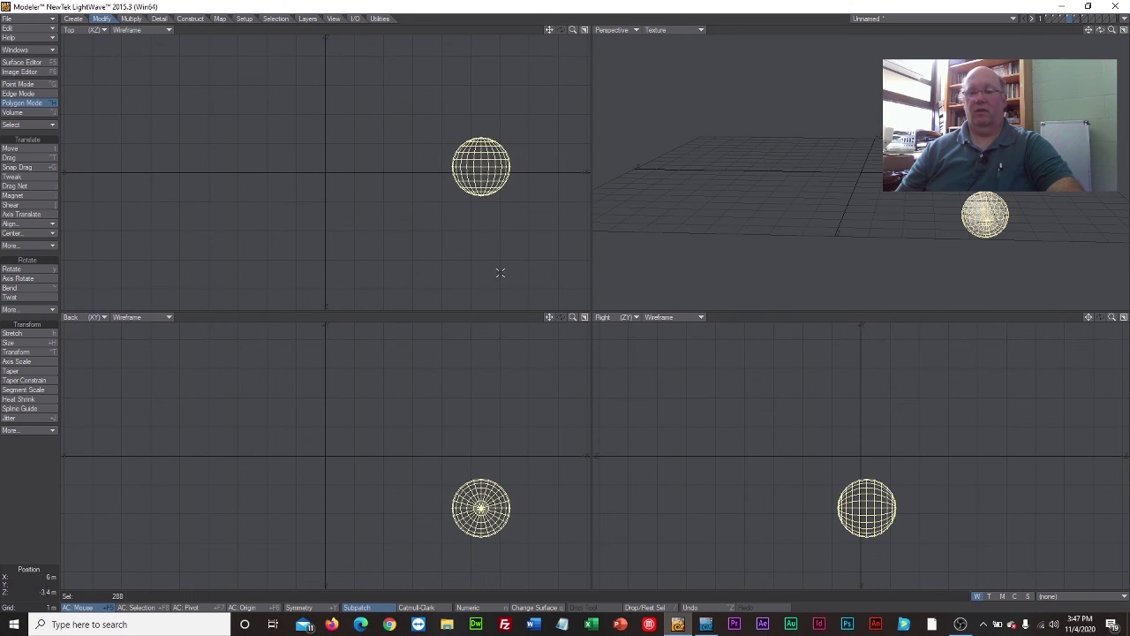
{"action": "left_click", "coordinate": [529, 608]}
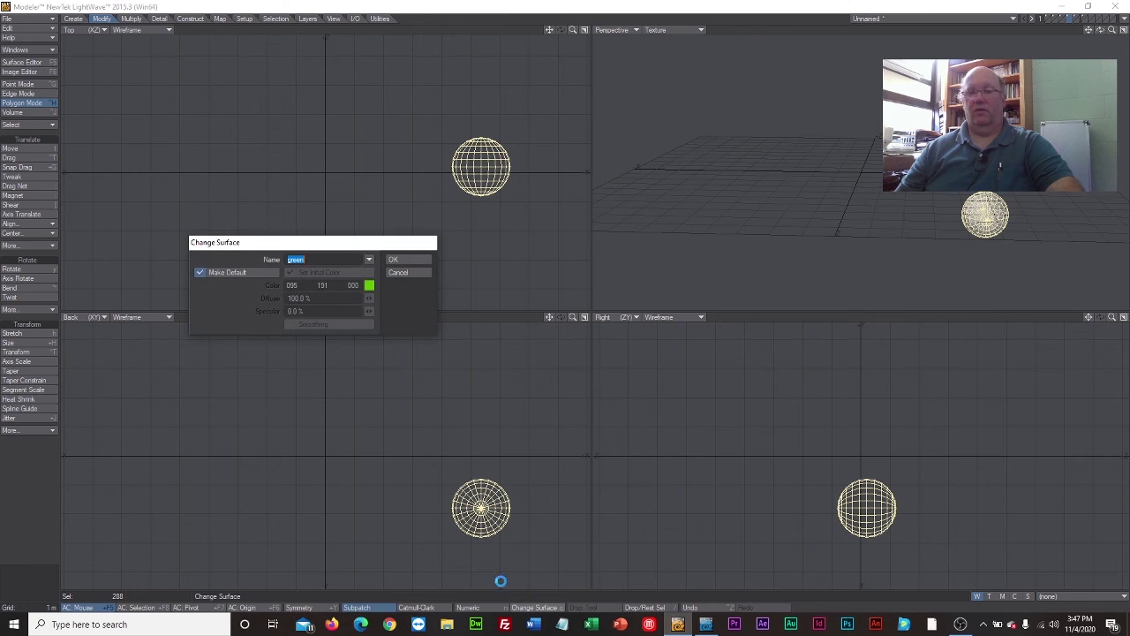
{"action": "type", "text": "b"}
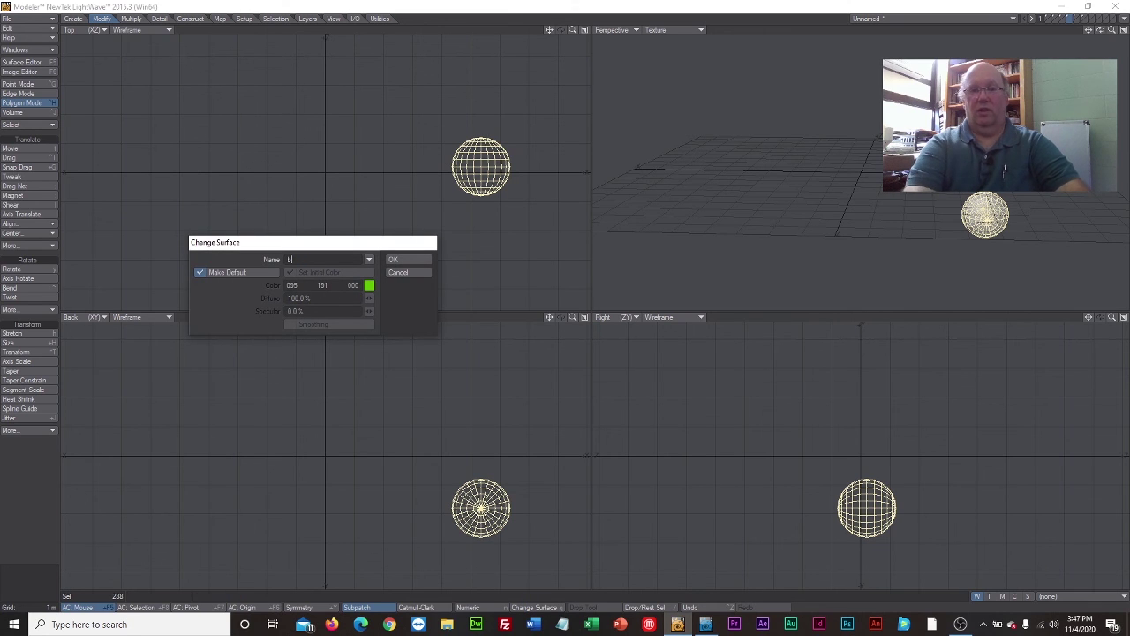
{"action": "type", "text": "lue"}
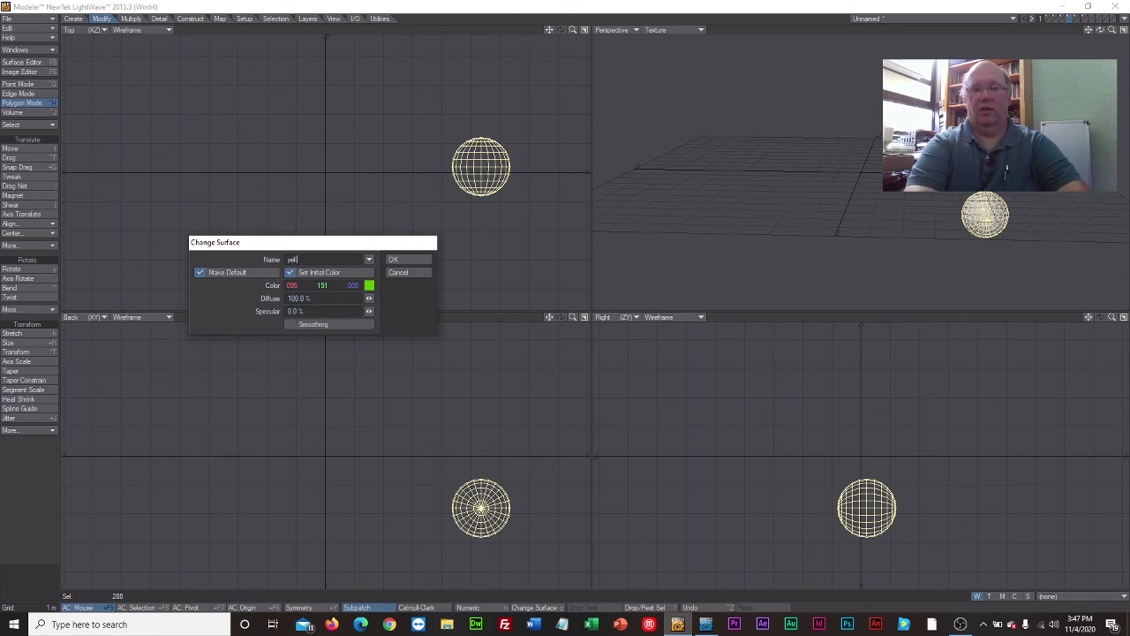
{"action": "type", "text": "ow"}
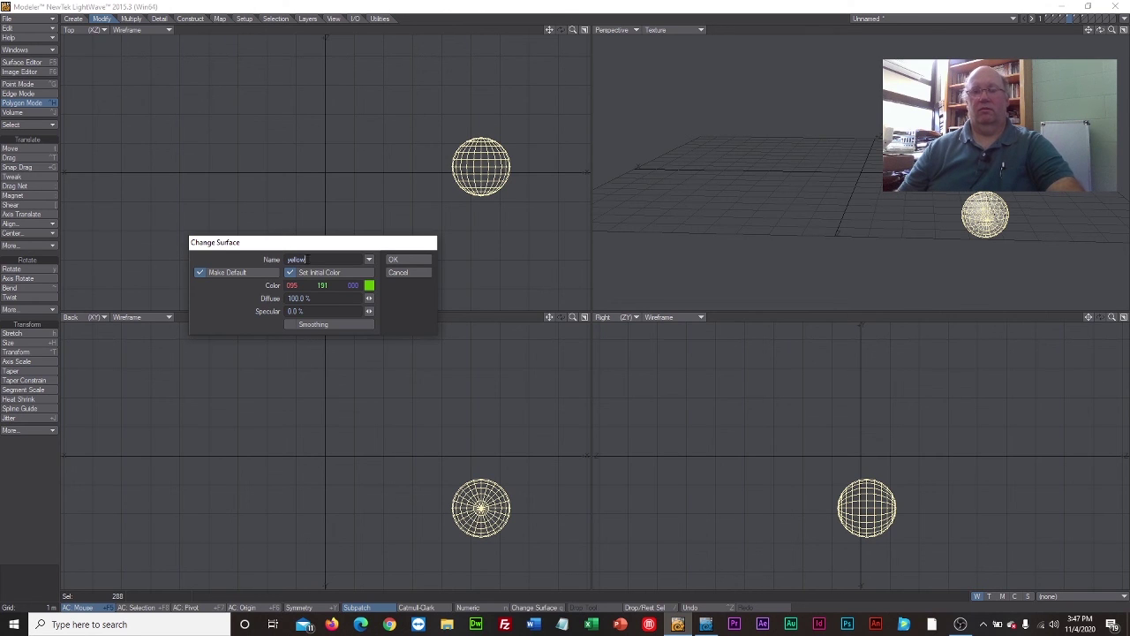
{"action": "left_click", "coordinate": [369, 286]}
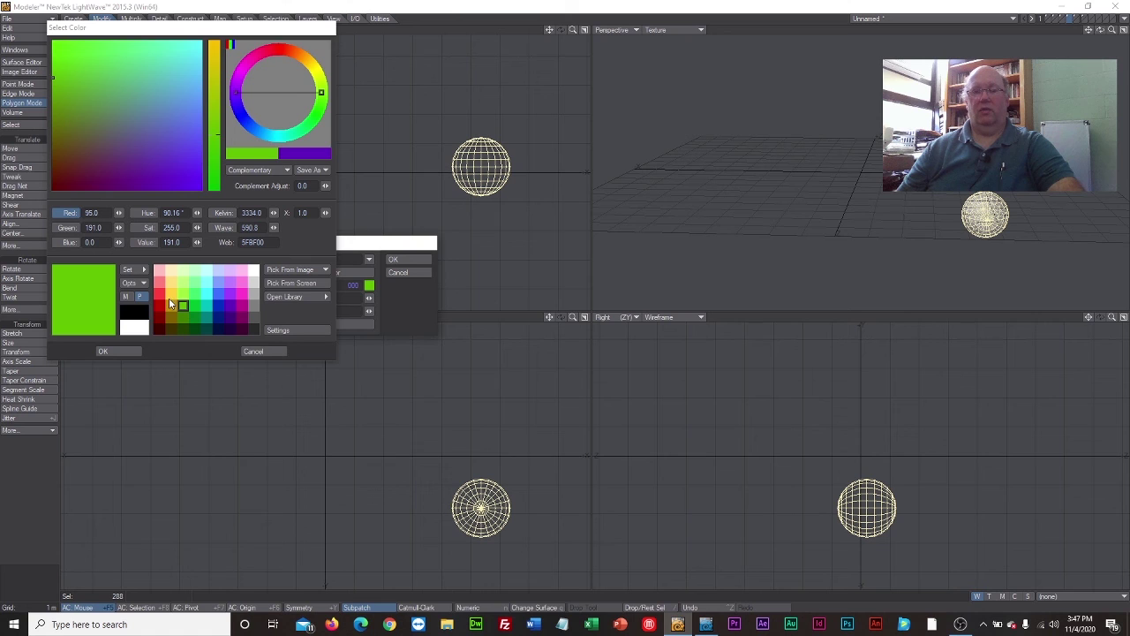
{"action": "left_click", "coordinate": [172, 297]}
{"action": "left_click", "coordinate": [123, 348]}
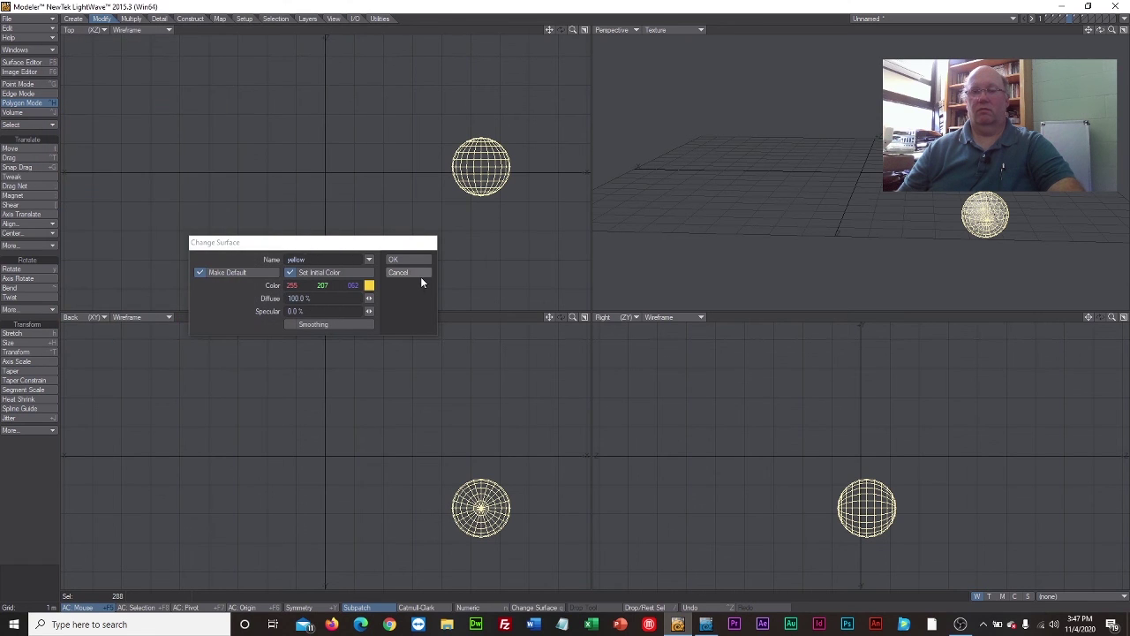
{"action": "left_click", "coordinate": [394, 260]}
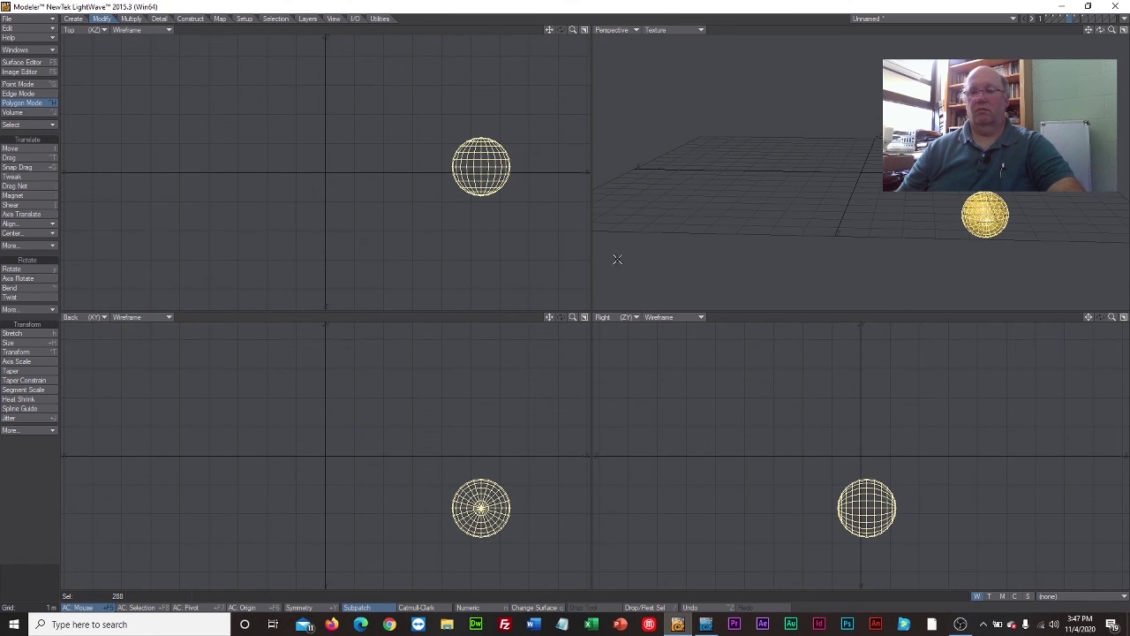
Select all polygons of the third layer's ball and assign a new surface named black with colour 32, 0, 64
{"action": "left_click", "coordinate": [1065, 19]}
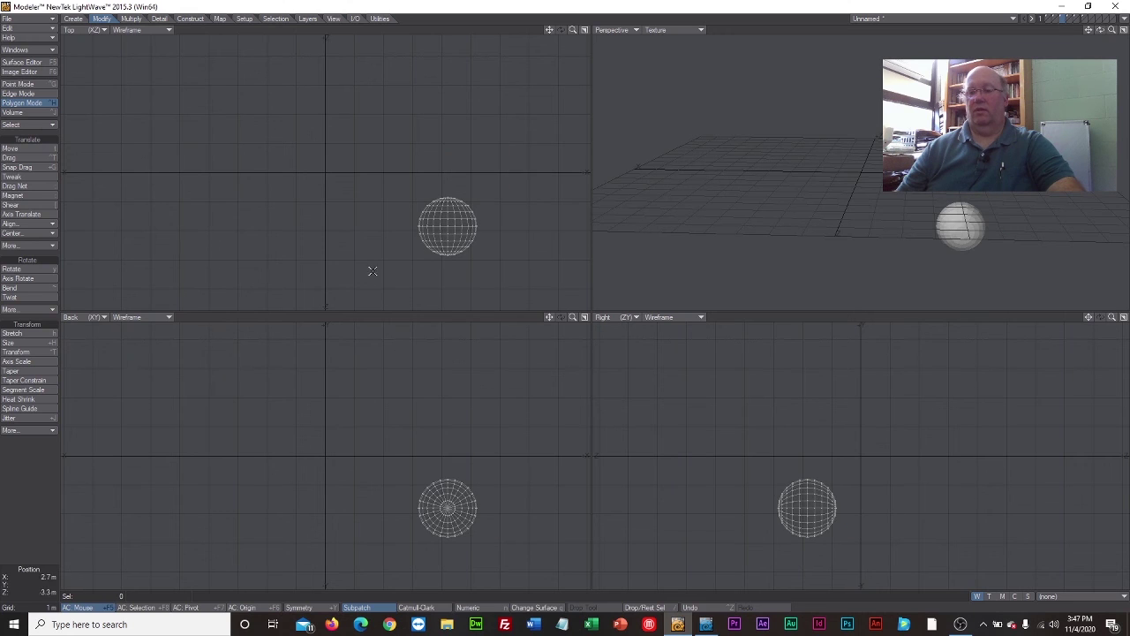
{"action": "mouse_move", "coordinate": [371, 171]}
{"action": "right_mouse_down"}
{"action": "mouse_move", "coordinate": [423, 285]}
{"action": "mouse_move", "coordinate": [360, 169]}
{"action": "right_mouse_up"}
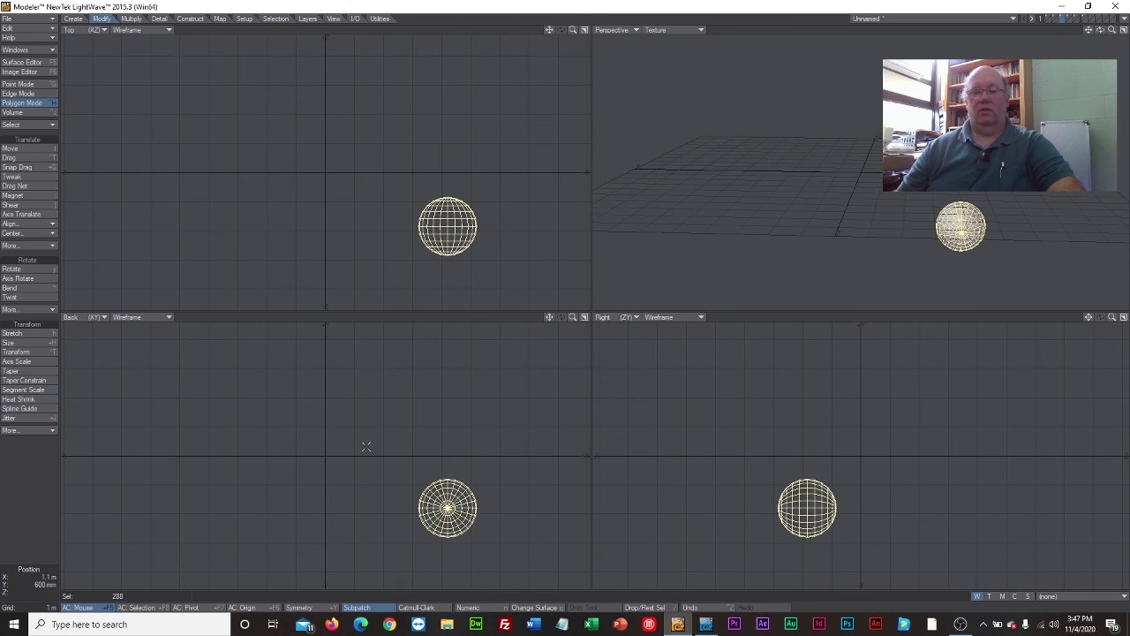
{"action": "left_click", "coordinate": [536, 608]}
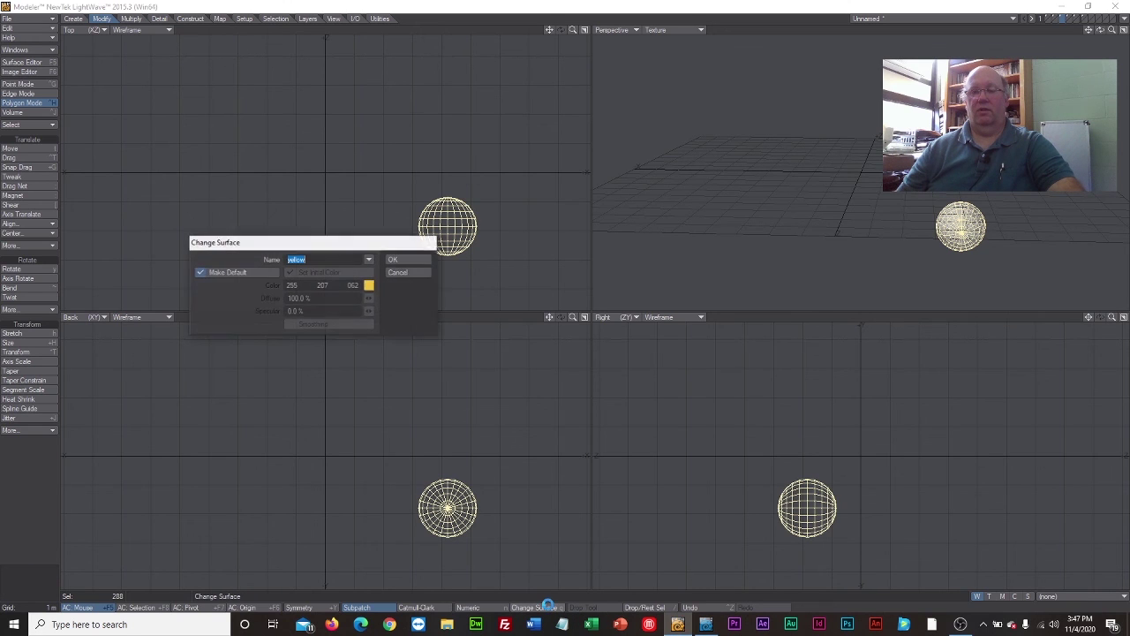
{"action": "type", "text": "black"}
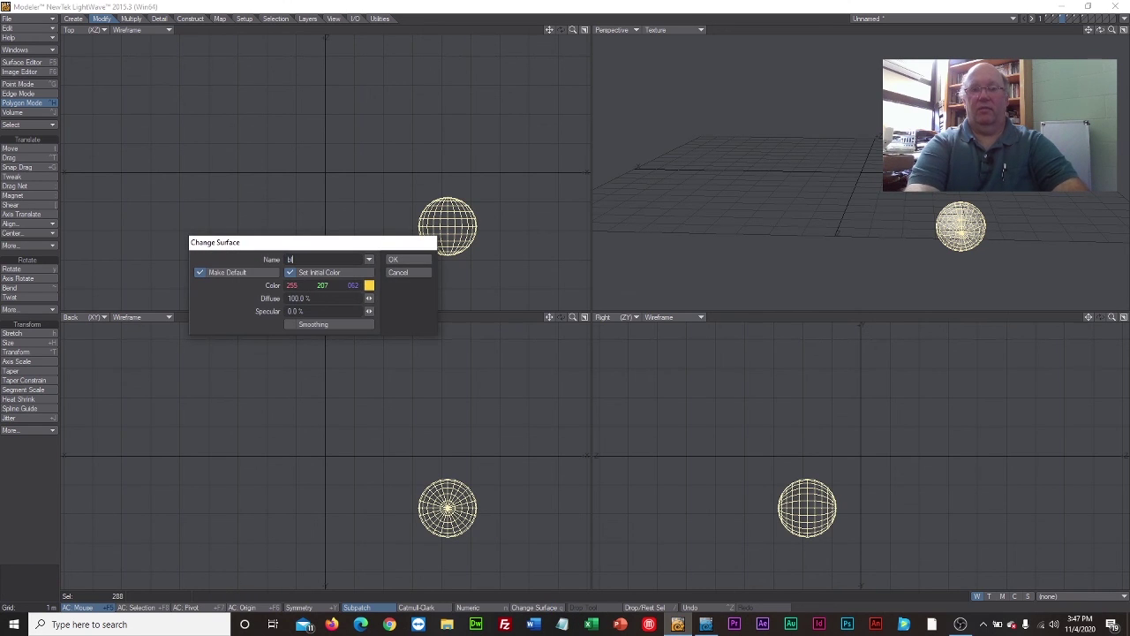
{"action": "left_click", "coordinate": [369, 286]}
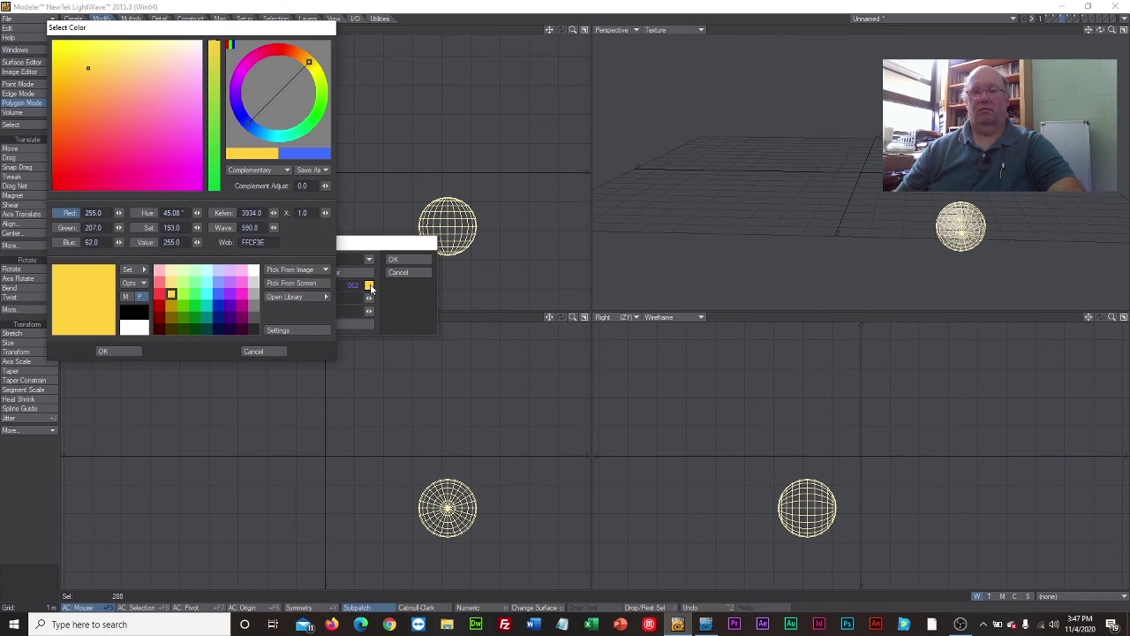
{"action": "left_click", "coordinate": [231, 330]}
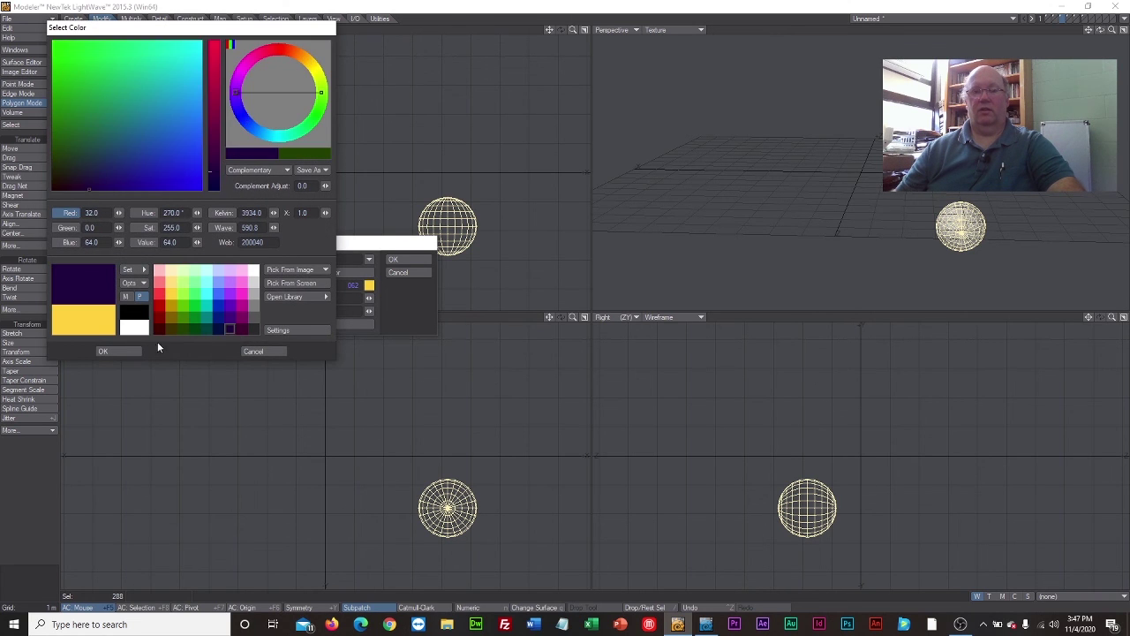
{"action": "left_click", "coordinate": [126, 353]}
{"action": "left_click", "coordinate": [398, 259]}
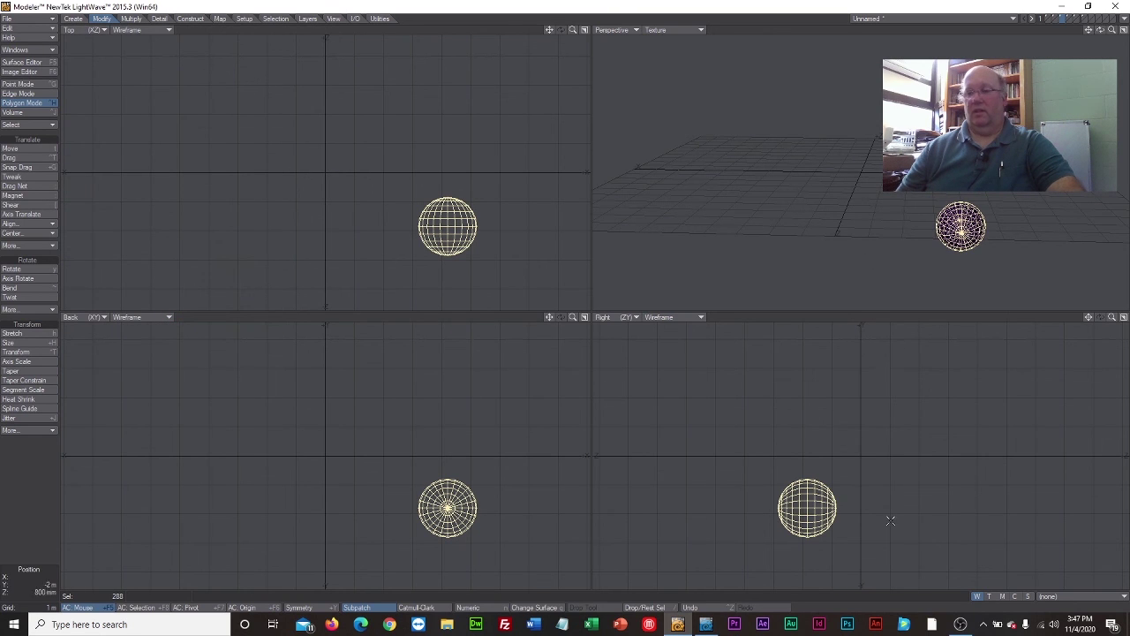
Select all polygons of the bent ramp in the second layer and assign a new surface named ramp
{"action": "left_click", "coordinate": [1058, 19]}
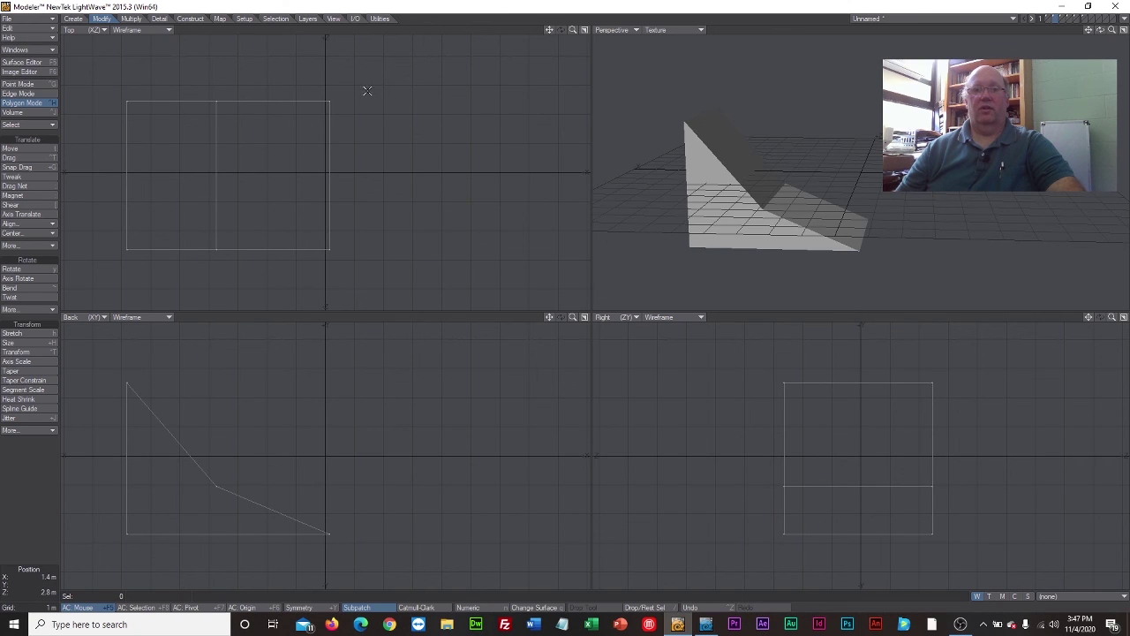
{"action": "mouse_move", "coordinate": [364, 91]}
{"action": "right_mouse_down"}
{"action": "mouse_move", "coordinate": [108, 68]}
{"action": "mouse_move", "coordinate": [76, 263]}
{"action": "mouse_move", "coordinate": [304, 296]}
{"action": "mouse_move", "coordinate": [362, 84]}
{"action": "right_mouse_up"}
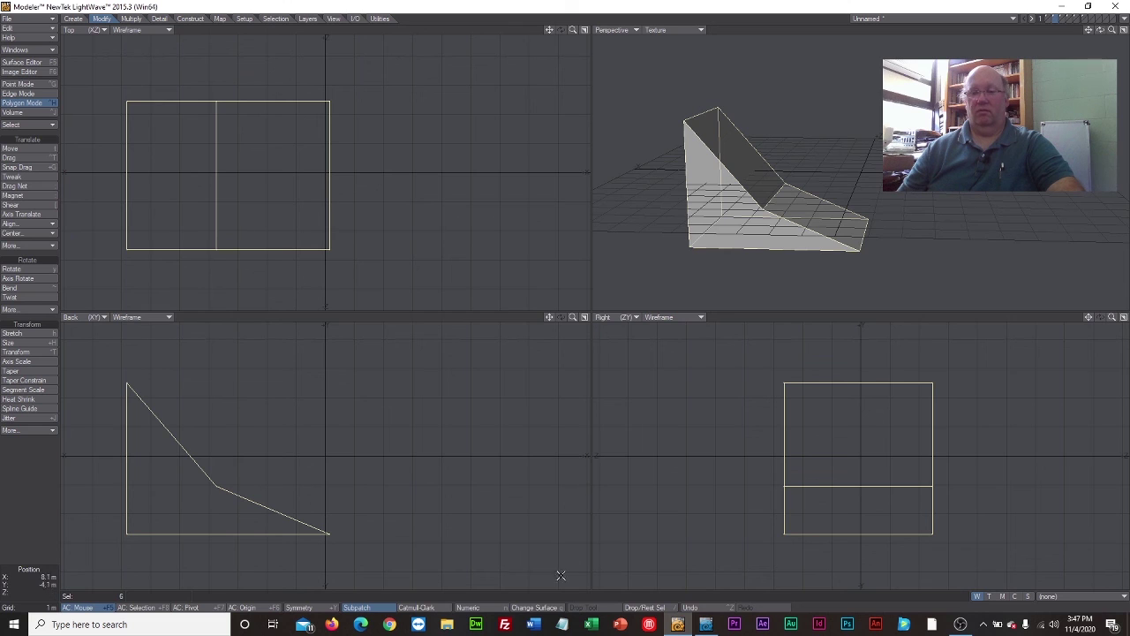
{"action": "left_click", "coordinate": [534, 608]}
{"action": "type", "text": "r"}
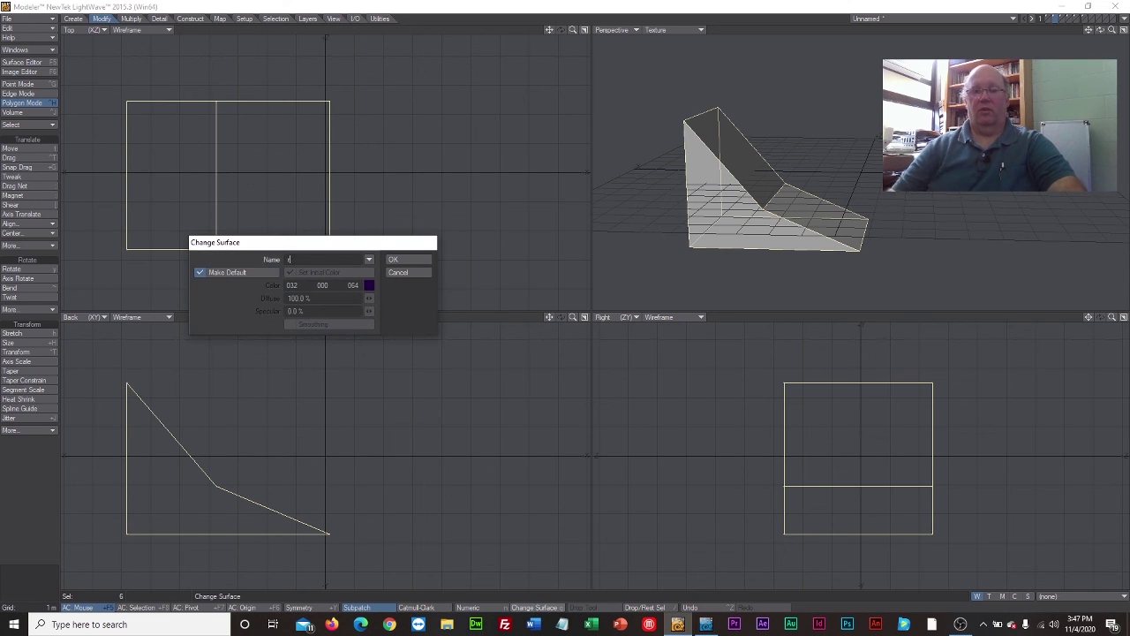
{"action": "type", "text": "amp"}
{"action": "key", "text": "Return"}
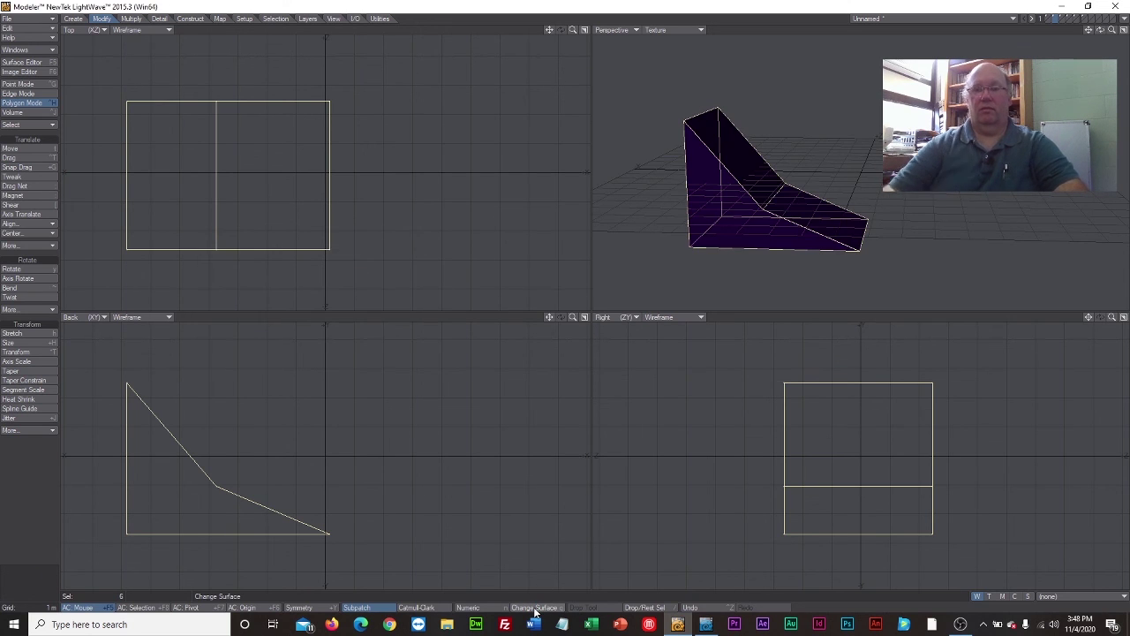
Select all polygons of the slab in the first layer and assign a new surface named floor
{"action": "left_click", "coordinate": [1049, 18]}
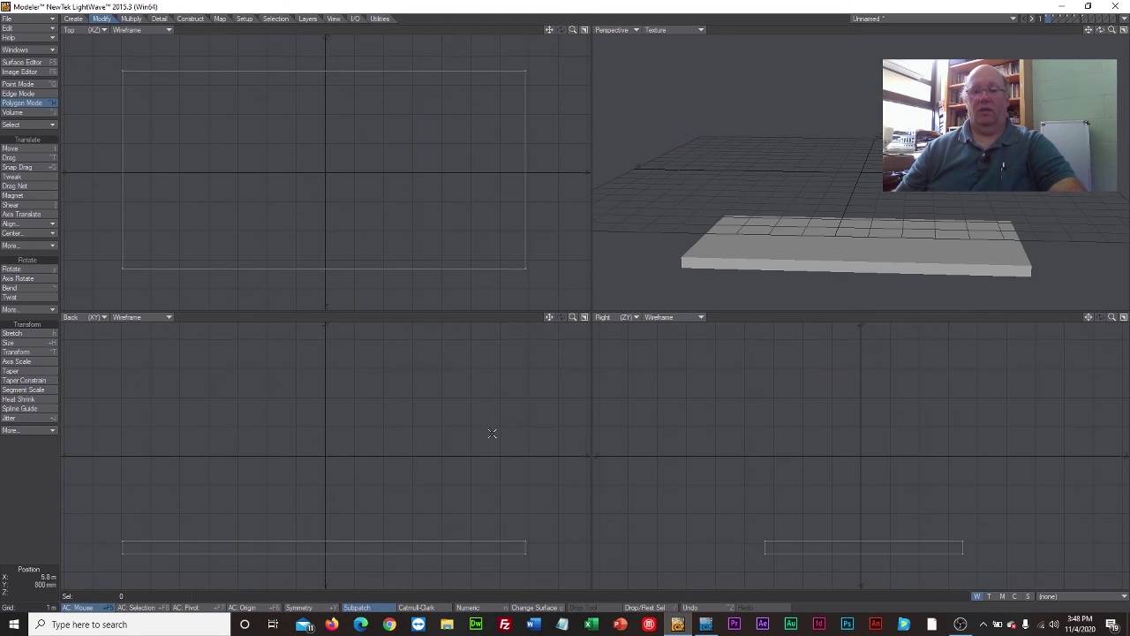
{"action": "mouse_move", "coordinate": [829, 474]}
{"action": "right_mouse_down"}
{"action": "mouse_move", "coordinate": [668, 526]}
{"action": "mouse_move", "coordinate": [827, 581]}
{"action": "mouse_move", "coordinate": [1047, 514]}
{"action": "mouse_move", "coordinate": [724, 474]}
{"action": "right_mouse_up"}
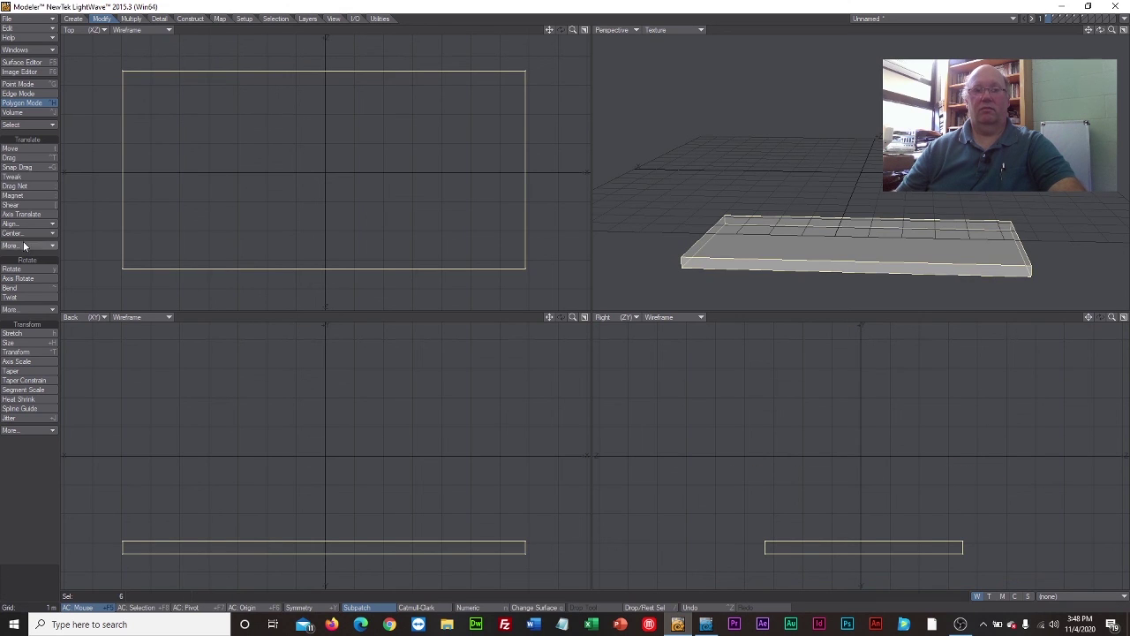
{"action": "key", "text": "q"}
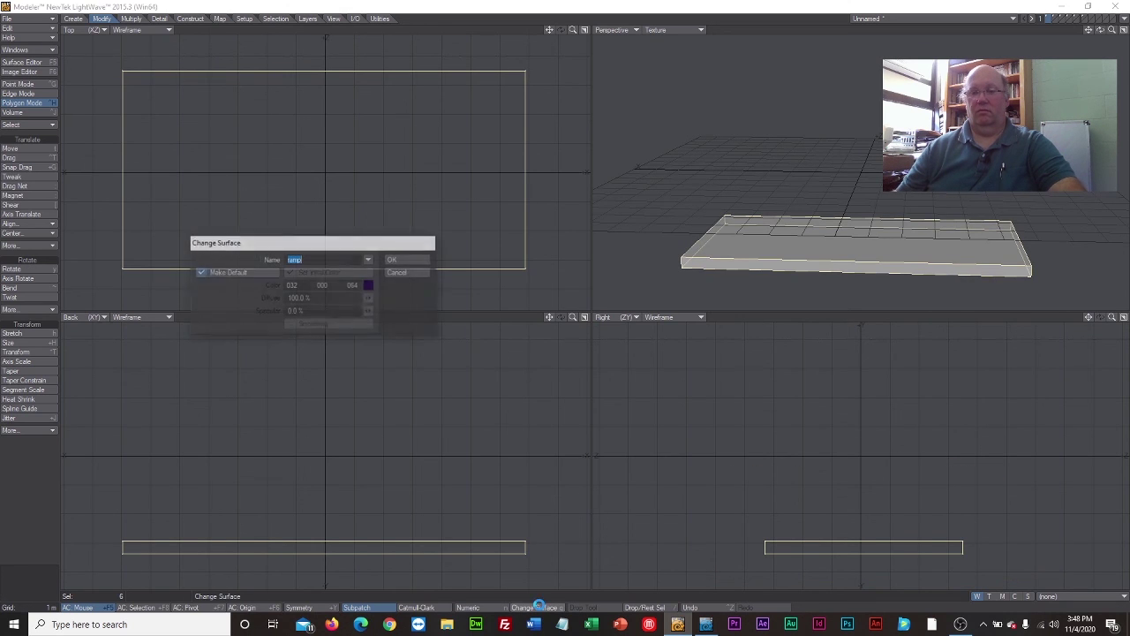
{"action": "key", "text": "BackSpace"}
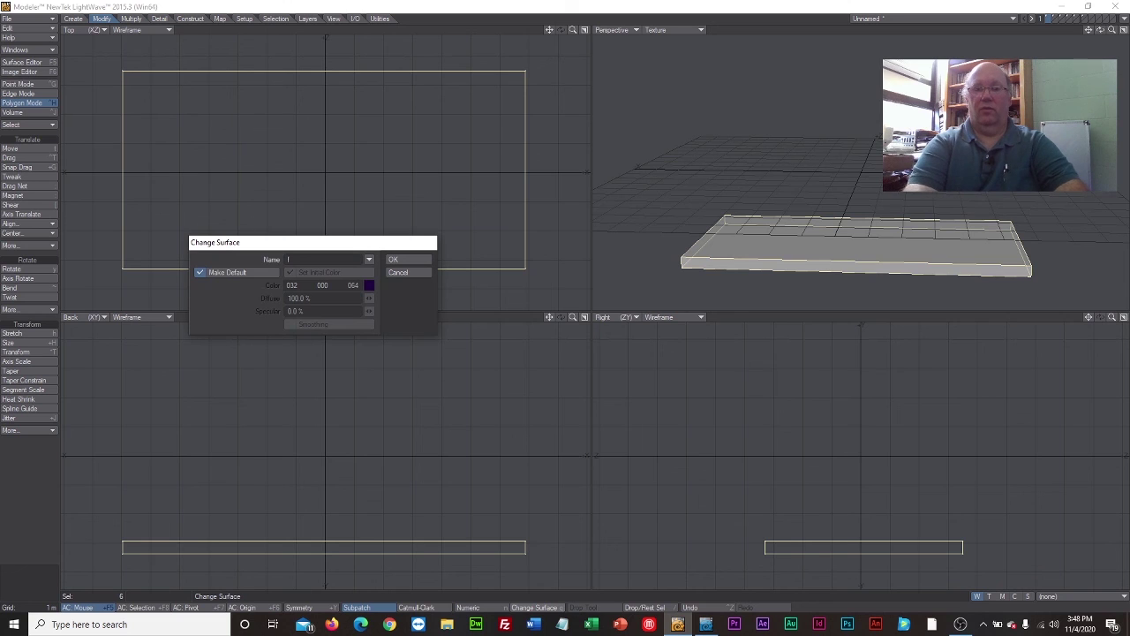
{"action": "type", "text": "floor"}
{"action": "key", "text": "Return"}
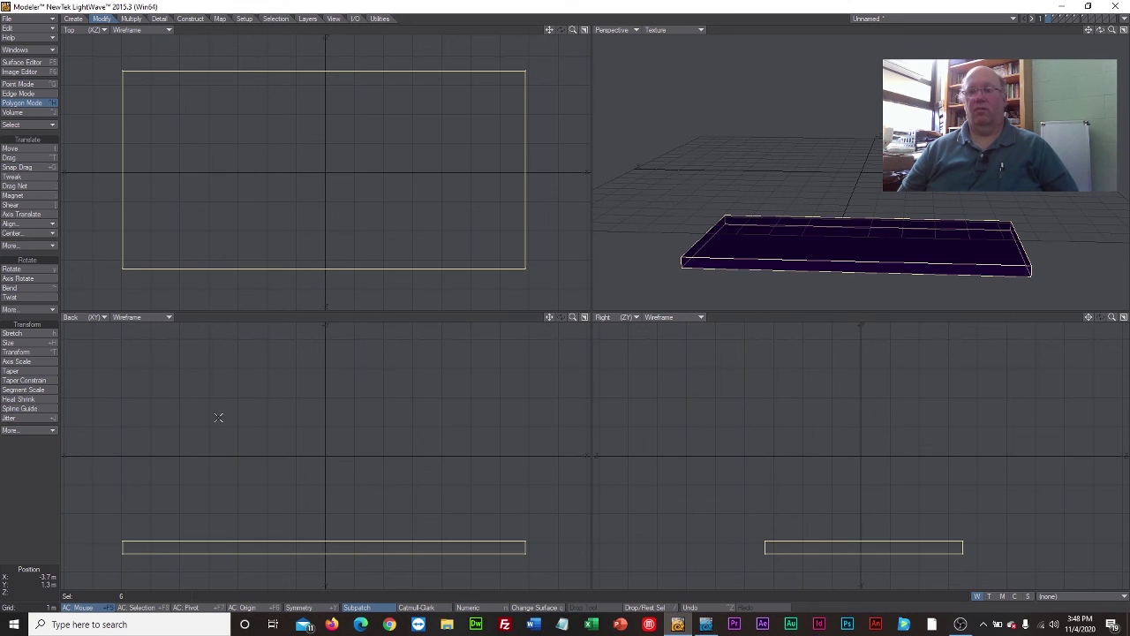
Save the layered object as dyanmics in the week12 folder of COM306
{"action": "left_click", "coordinate": [50, 22]}
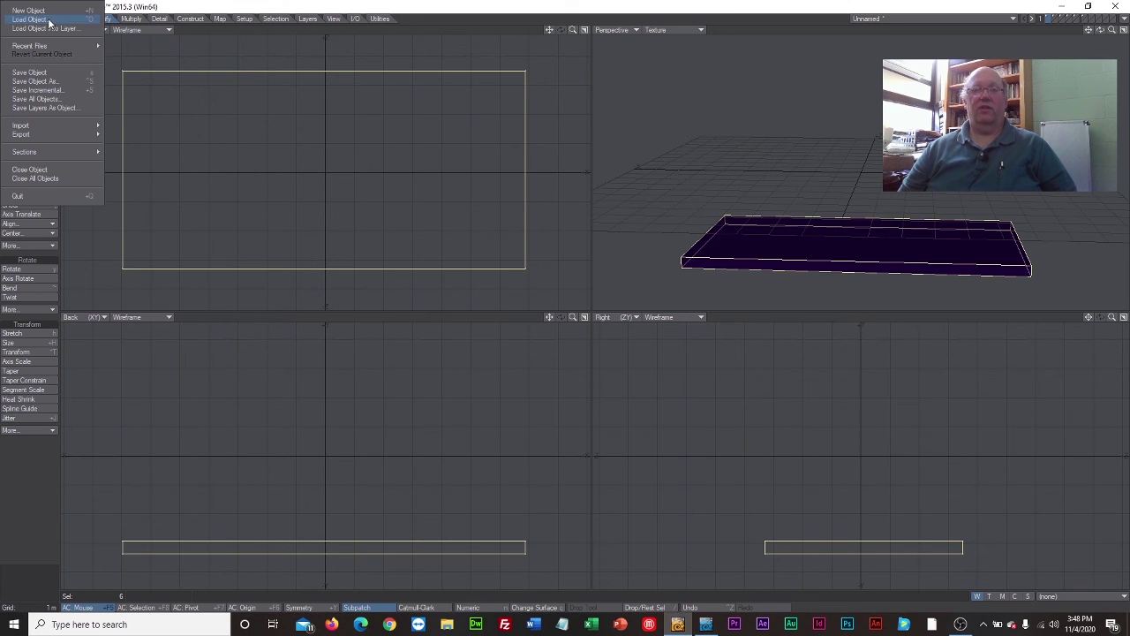
{"action": "left_click", "coordinate": [50, 72]}
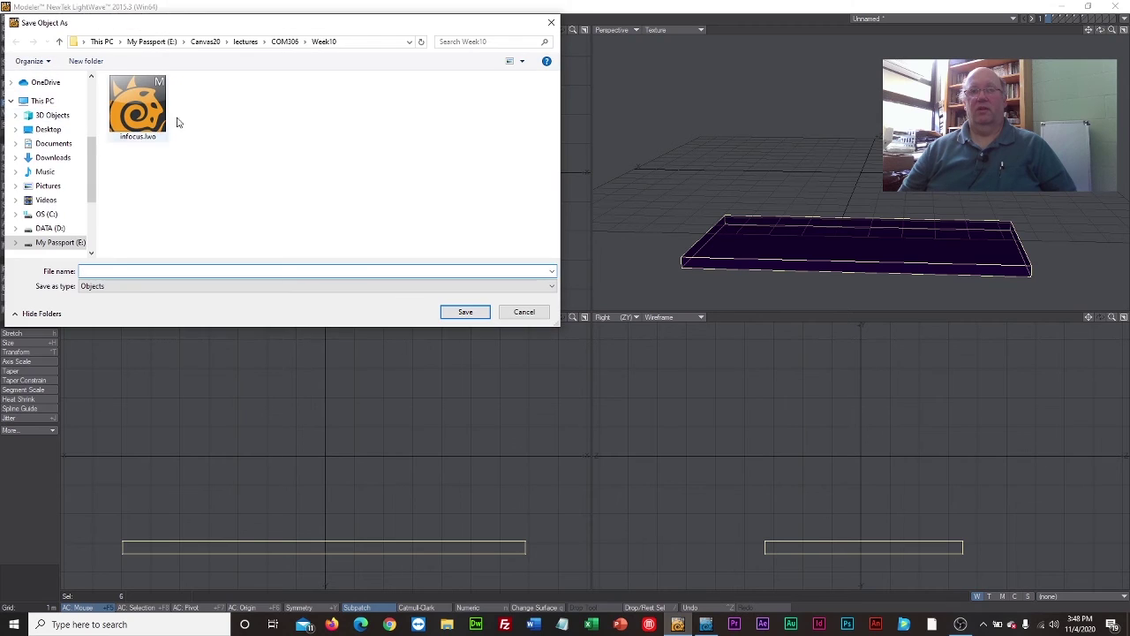
{"action": "left_click", "coordinate": [284, 41]}
{"action": "double_click", "coordinate": [526, 187]}
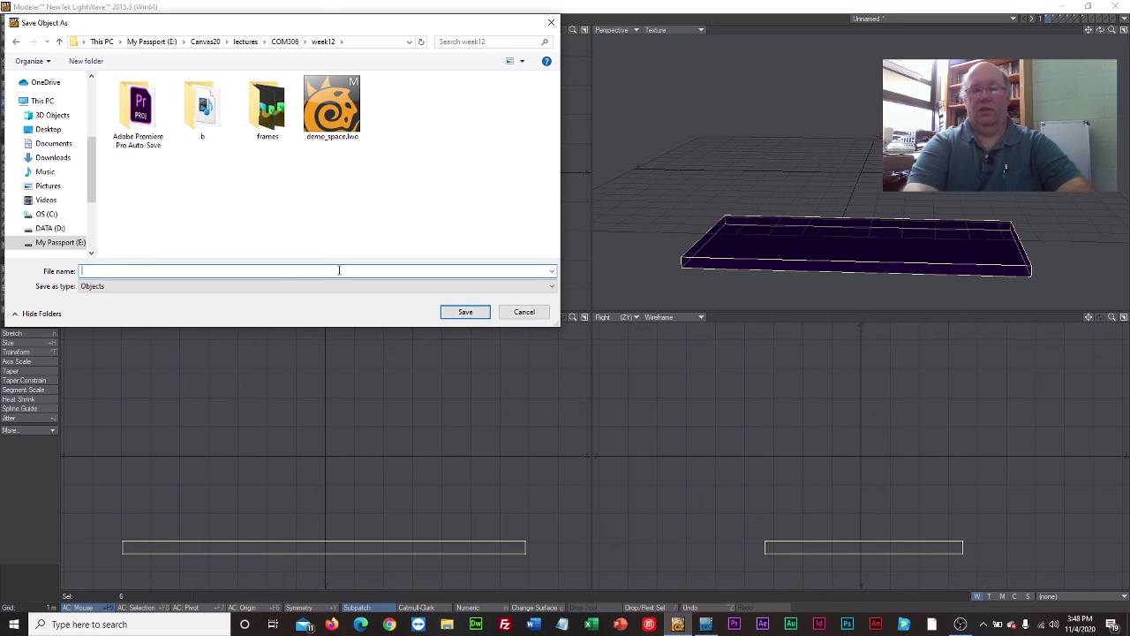
{"action": "type", "text": "dv"}
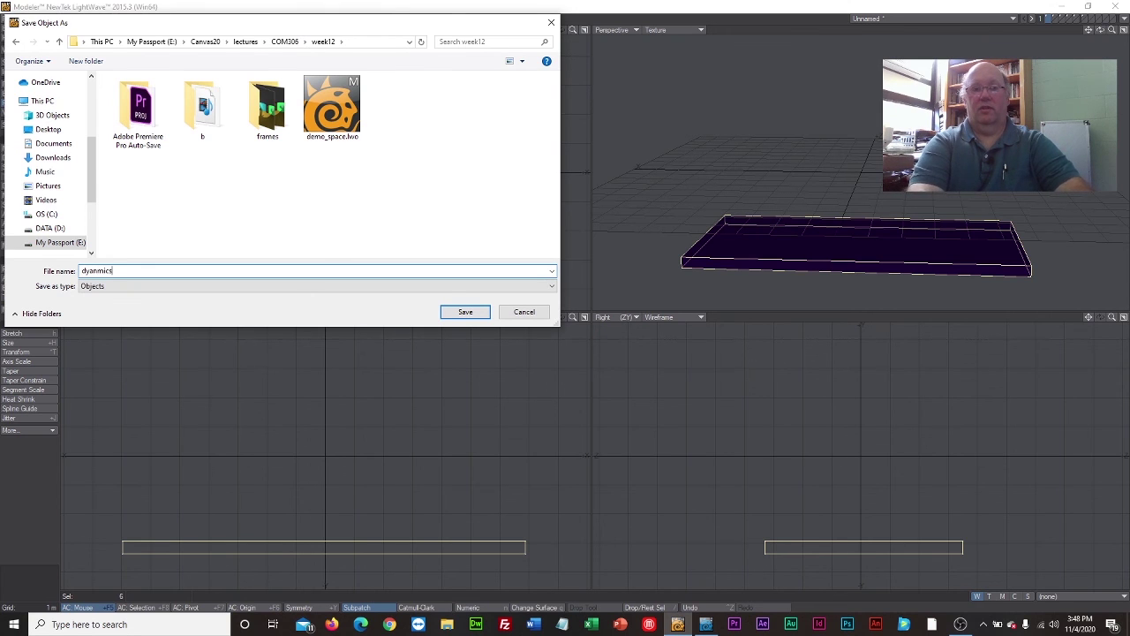
{"action": "key", "text": "Return"}
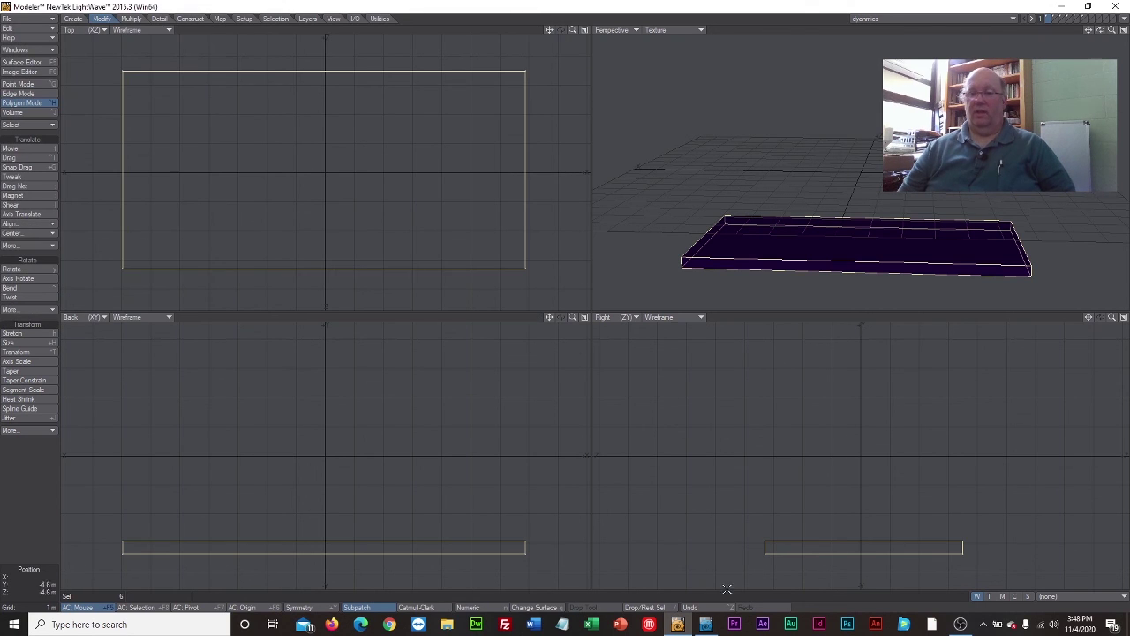
Switch to LightWave Layout and load the object dyanmics.lwo from the week12 folder into the scene
{"action": "left_click", "coordinate": [706, 625]}
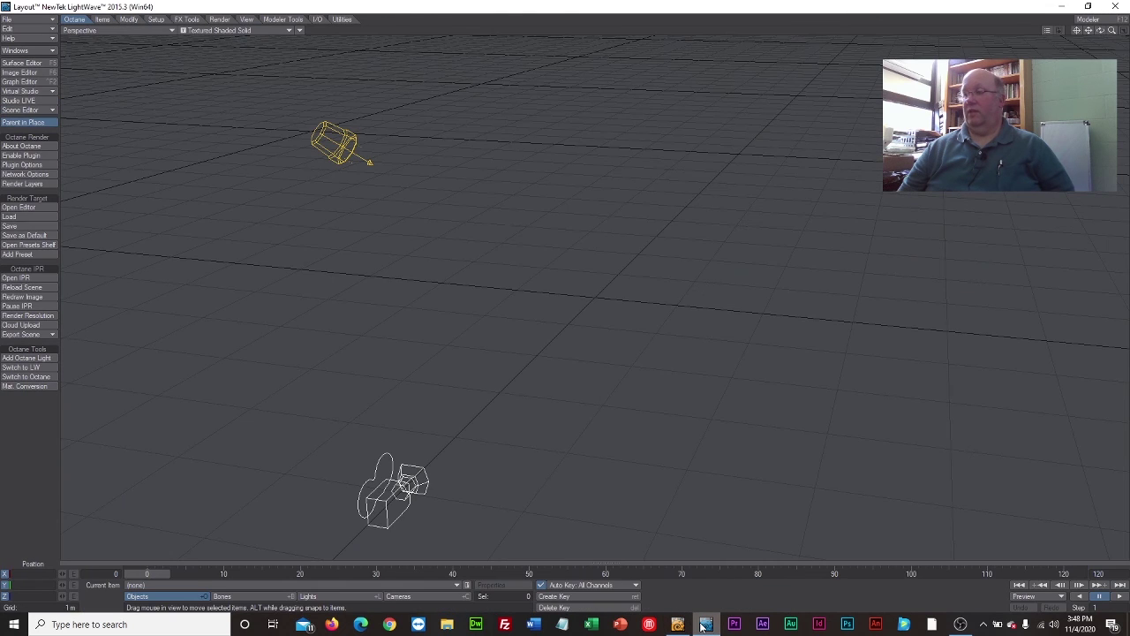
{"action": "left_click", "coordinate": [40, 19]}
{"action": "mouse_move", "coordinate": [49, 25]}
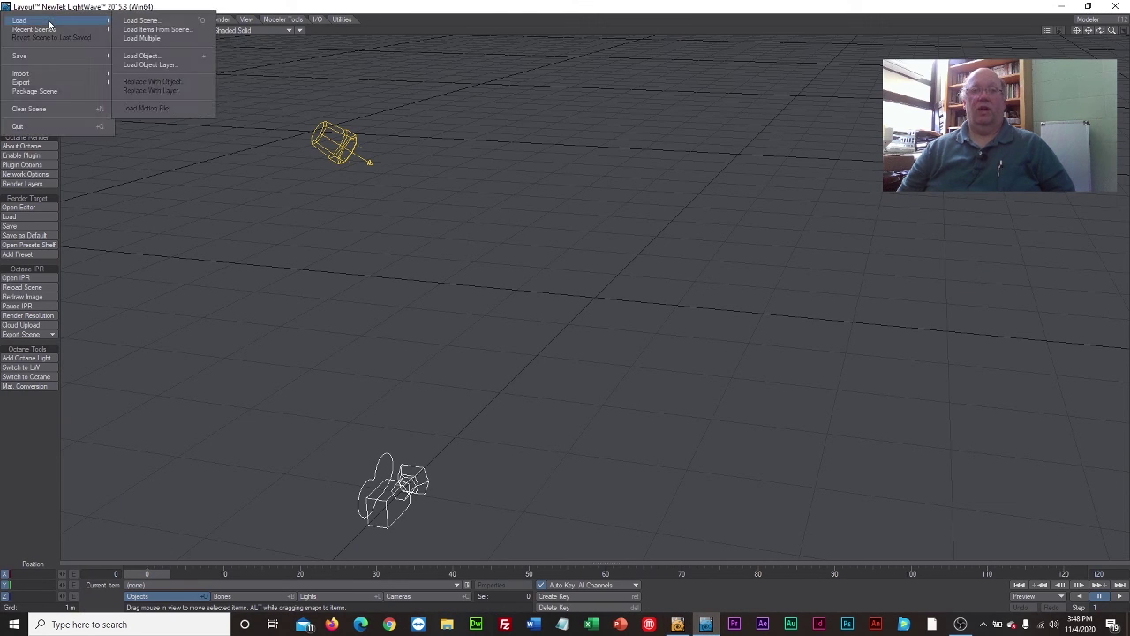
{"action": "left_click", "coordinate": [143, 56]}
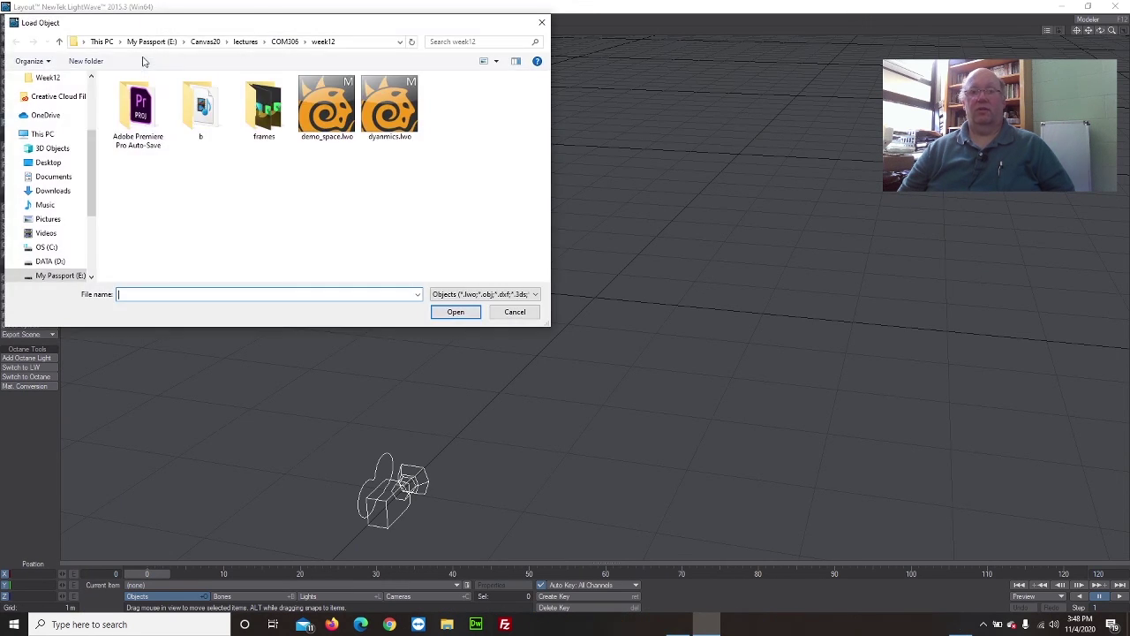
{"action": "left_click", "coordinate": [389, 107]}
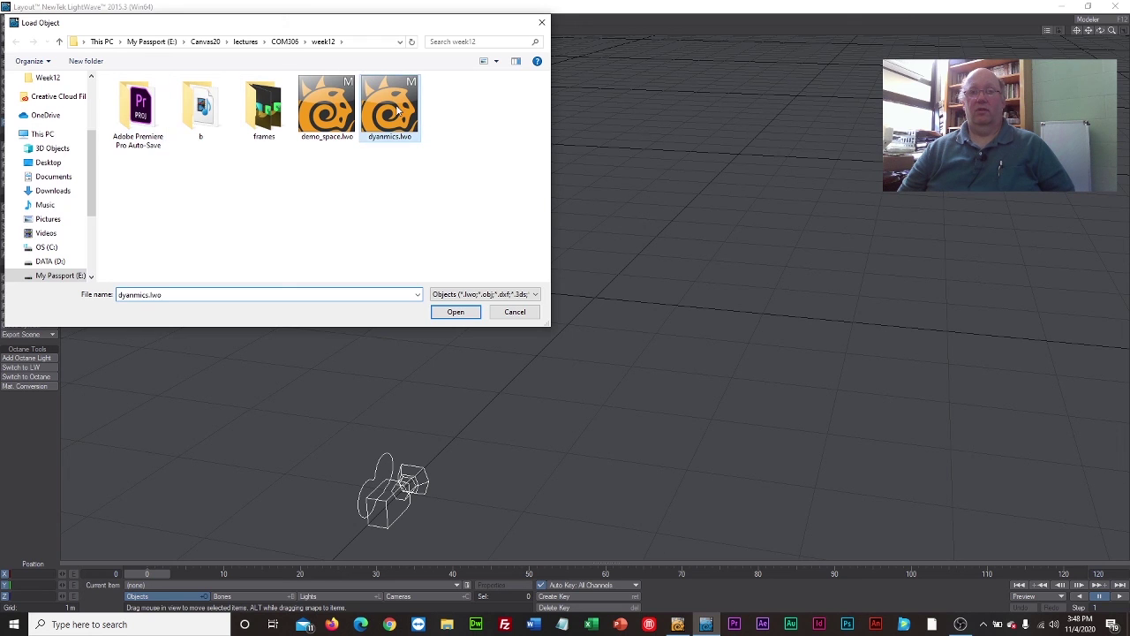
{"action": "left_click", "coordinate": [457, 313]}
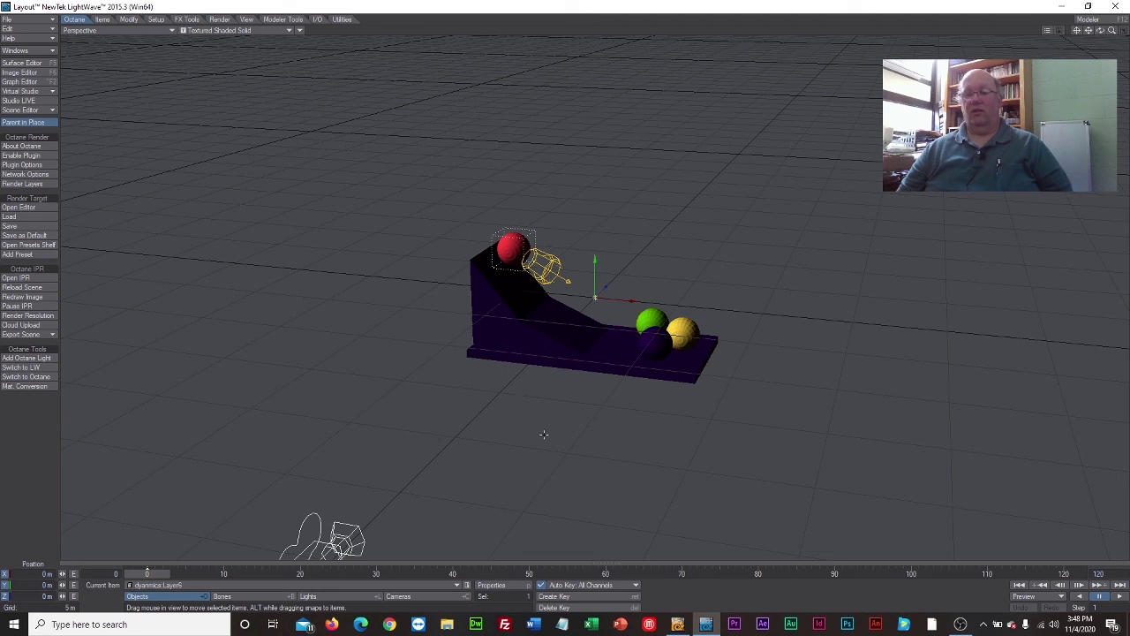
Set the floor surface's colour to medium grey (170, 170, 170) in the Surface Editor
{"action": "left_click", "coordinate": [19, 64]}
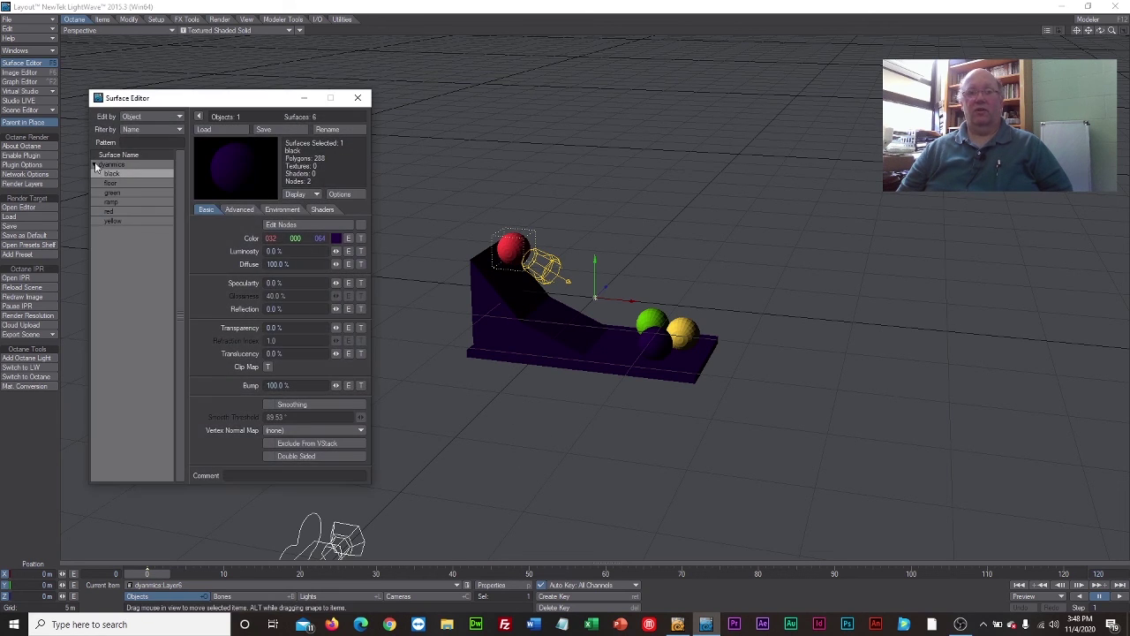
{"action": "left_click", "coordinate": [113, 184]}
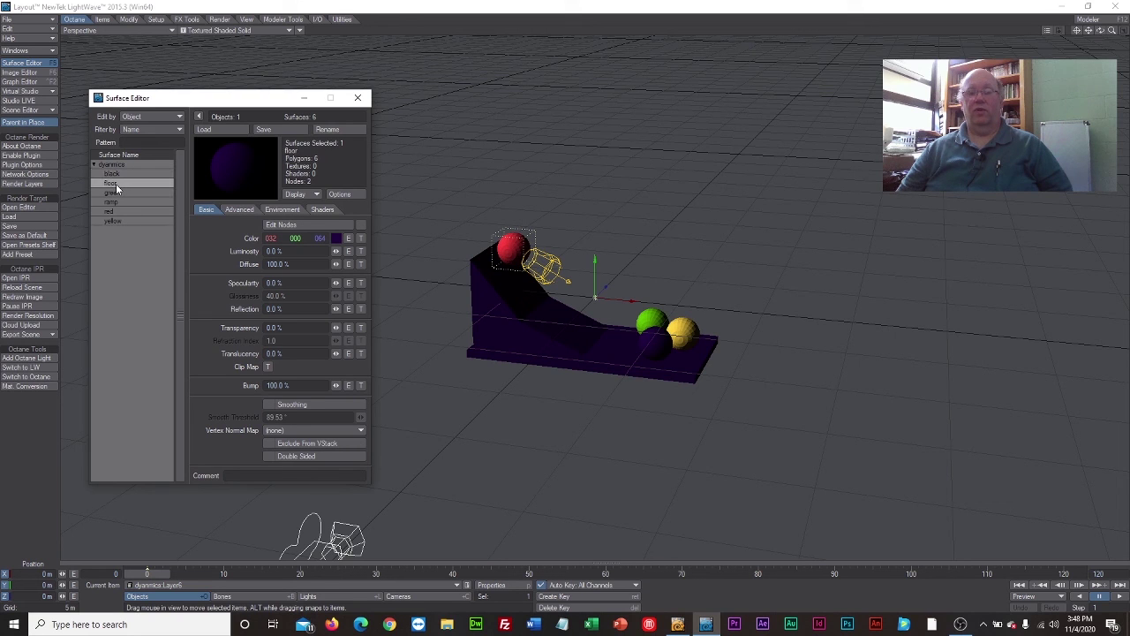
{"action": "left_click", "coordinate": [336, 240]}
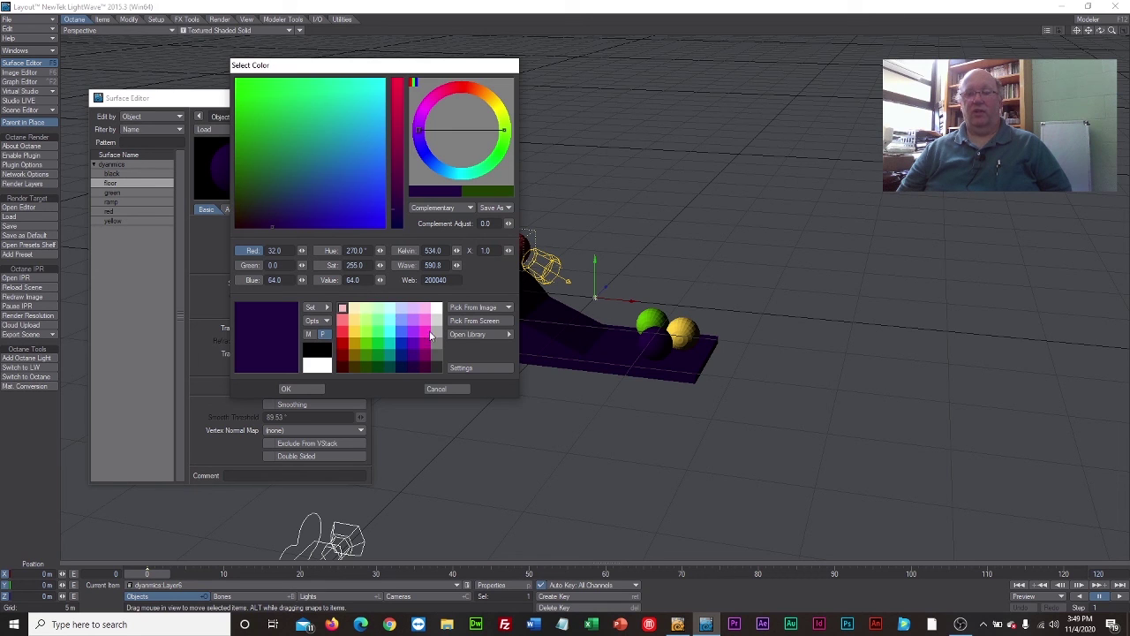
{"action": "left_click", "coordinate": [432, 336]}
{"action": "left_click", "coordinate": [309, 389]}
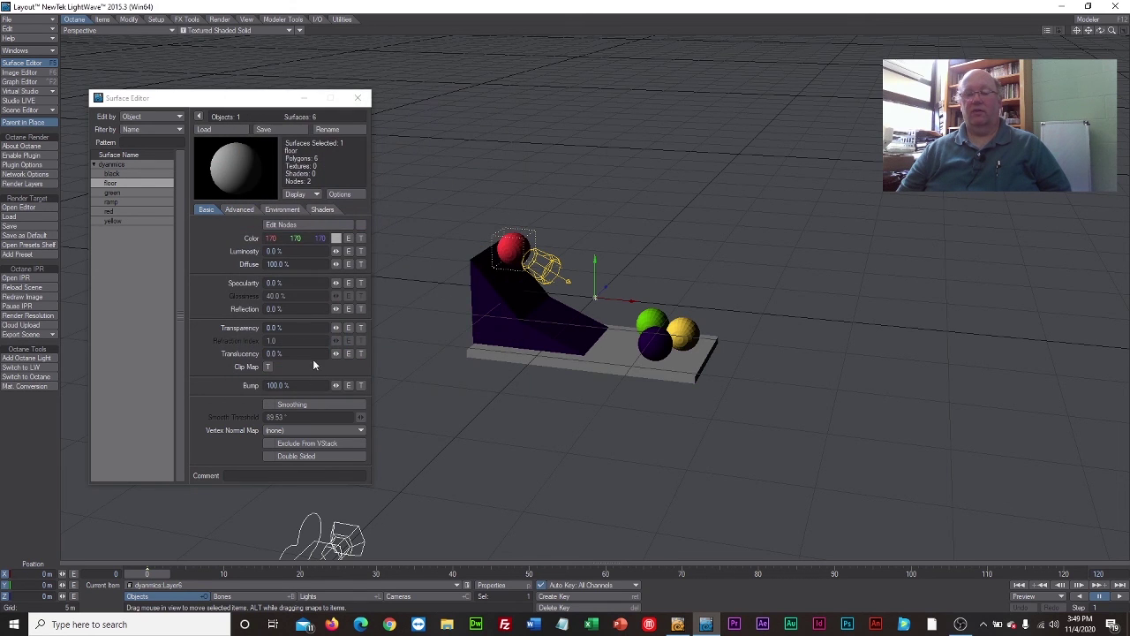
Set the ramp surface's colour to white (255, 255, 255)
{"action": "left_click", "coordinate": [123, 202]}
{"action": "left_click", "coordinate": [336, 239]}
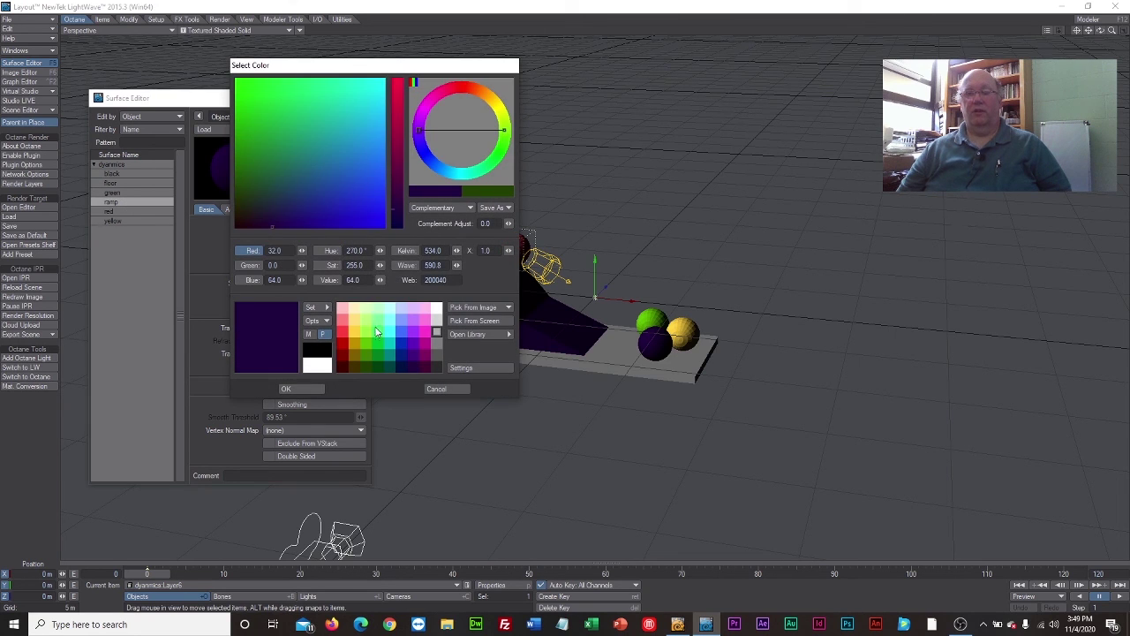
{"action": "left_click", "coordinate": [436, 313]}
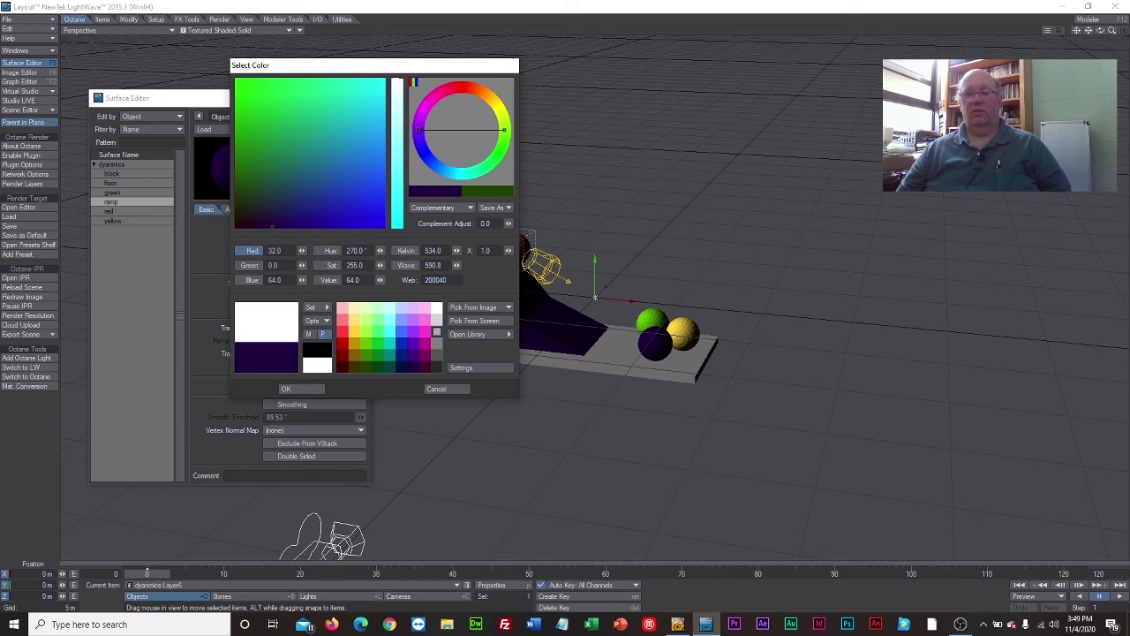
{"action": "left_click", "coordinate": [286, 388]}
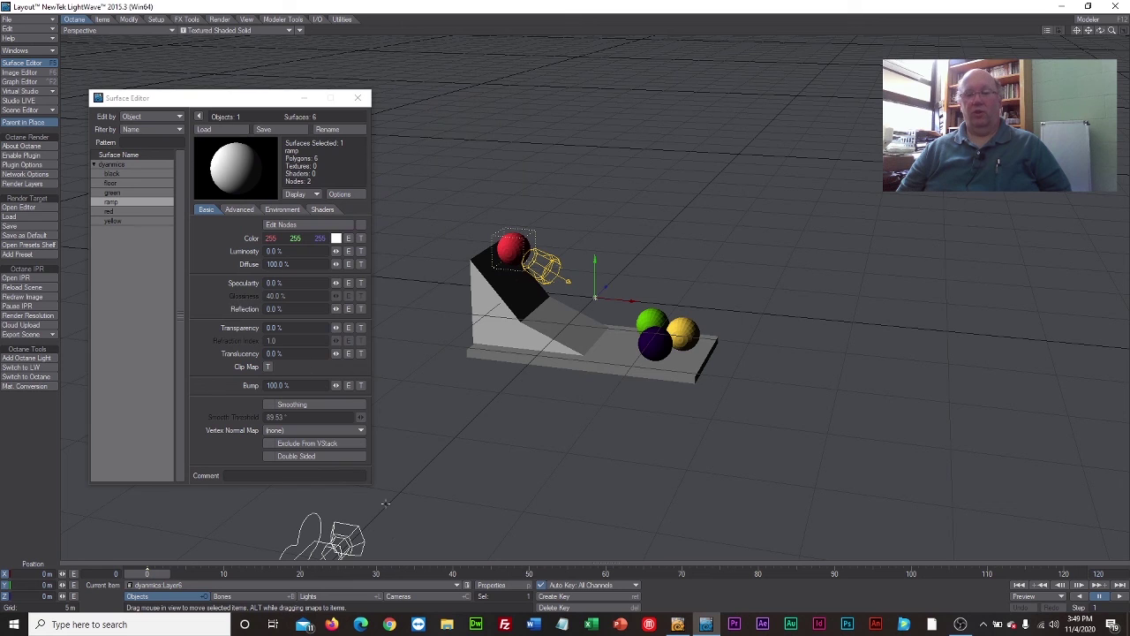
Switch to Modeler and lengthen the slab by moving only its positive X end face outward
{"action": "left_click", "coordinate": [677, 625]}
{"action": "left_click", "coordinate": [631, 609]}
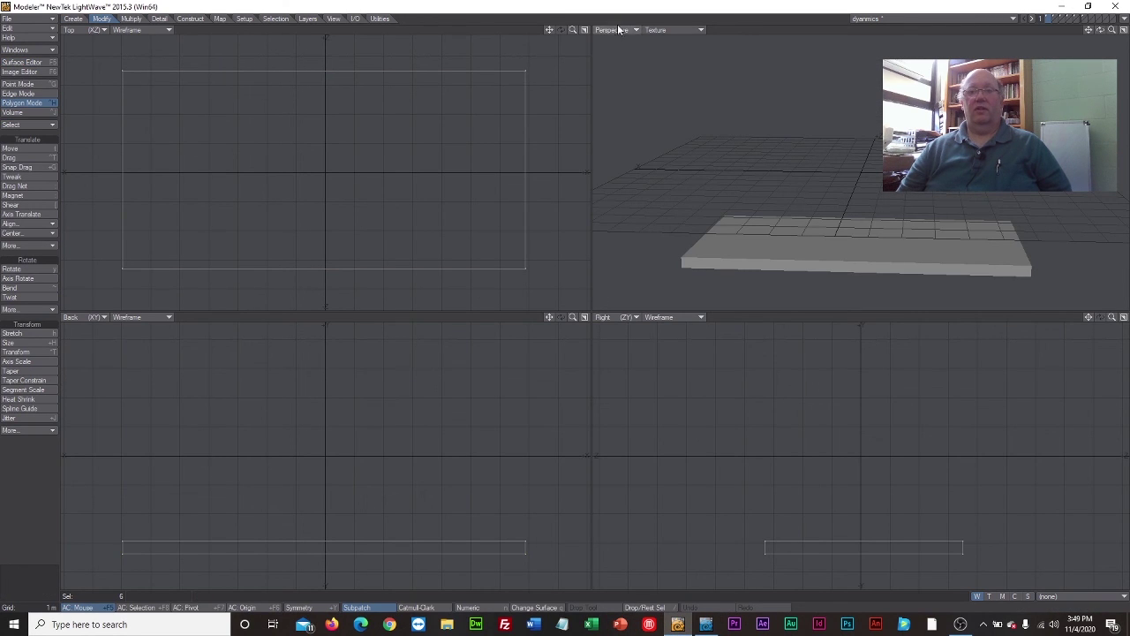
{"action": "left_click_drag", "start_coordinate": [573, 31], "coordinate": [536, 45]}
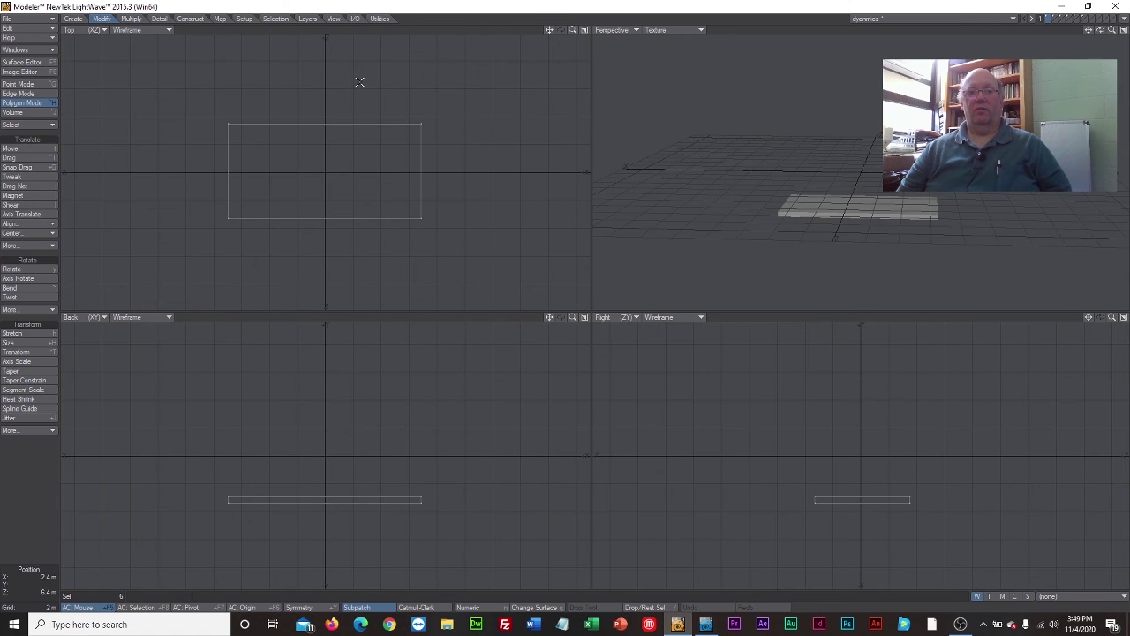
{"action": "right_click_drag", "start_coordinate": [432, 83], "coordinate": [405, 177]}
{"action": "right_click_drag", "start_coordinate": [405, 261], "coordinate": [415, 78]}
{"action": "left_click", "coordinate": [30, 151]}
{"action": "left_click_drag", "start_coordinate": [432, 164], "coordinate": [457, 165]}
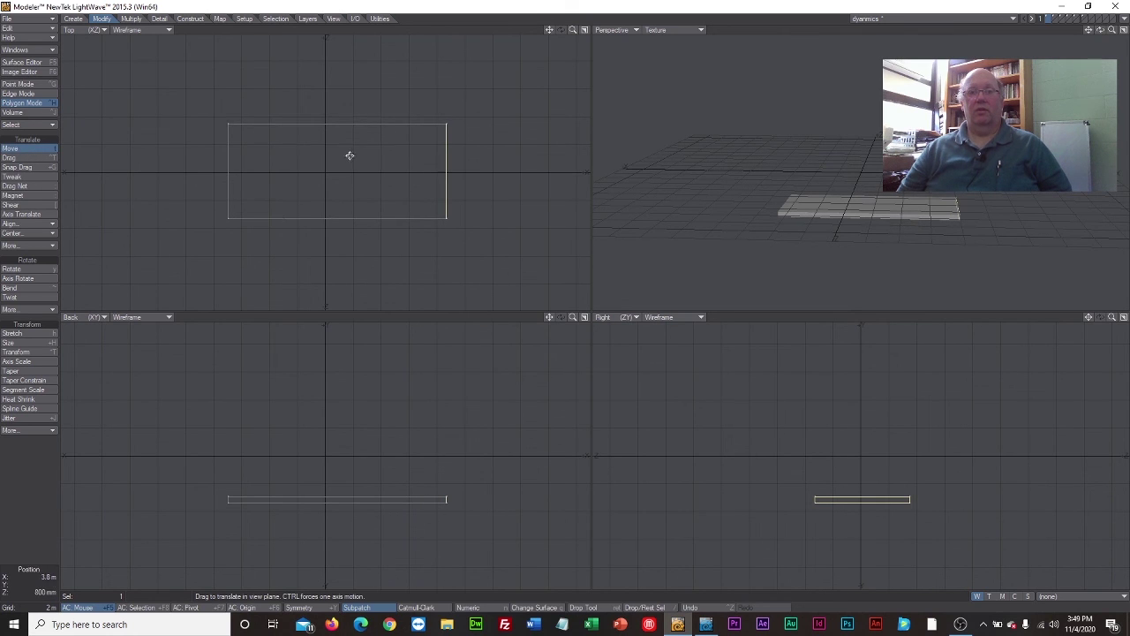
{"action": "left_click", "coordinate": [53, 151]}
Widen the slab by selecting its positive Z side face and moving it outward
{"action": "mouse_move", "coordinate": [168, 101]}
{"action": "right_mouse_down"}
{"action": "mouse_move", "coordinate": [375, 76]}
{"action": "mouse_move", "coordinate": [392, 250]}
{"action": "mouse_move", "coordinate": [411, 108]}
{"action": "mouse_move", "coordinate": [352, 104]}
{"action": "right_mouse_up"}
{"action": "mouse_move", "coordinate": [264, 85]}
{"action": "right_mouse_down"}
{"action": "mouse_move", "coordinate": [380, 166]}
{"action": "mouse_move", "coordinate": [286, 92]}
{"action": "right_mouse_up"}
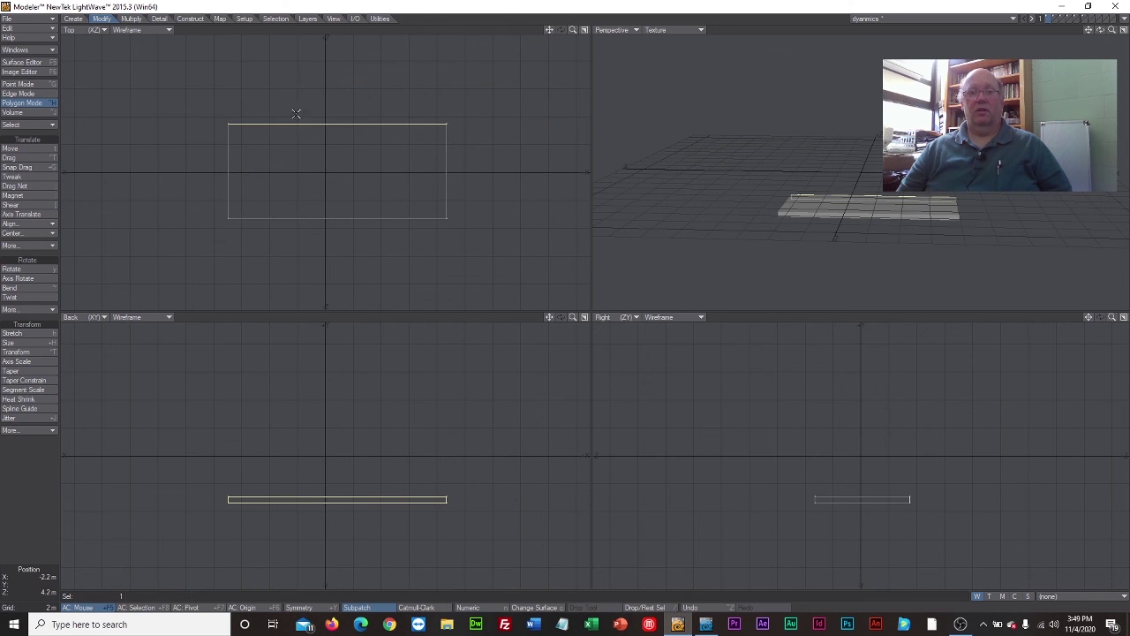
{"action": "left_click", "coordinate": [11, 148]}
{"action": "left_click_drag", "start_coordinate": [316, 124], "coordinate": [318, 121]}
{"action": "left_click", "coordinate": [18, 155]}
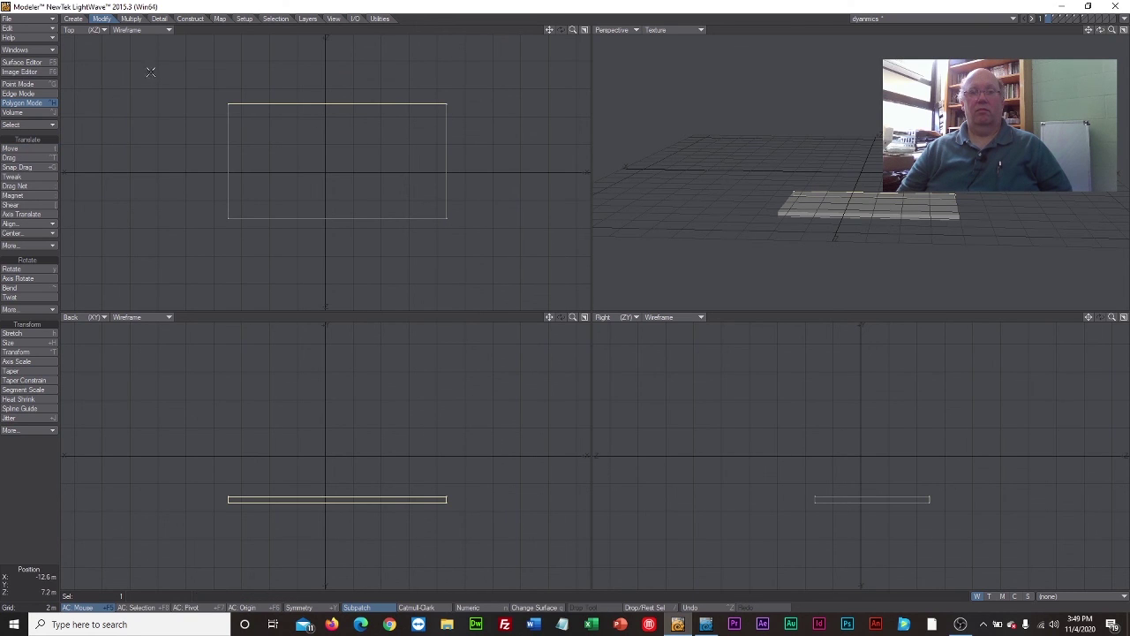
Widen the slab on the opposite side by moving only its negative Z side face straight outward
{"action": "mouse_move", "coordinate": [151, 70]}
{"action": "right_mouse_down"}
{"action": "mouse_move", "coordinate": [500, 106]}
{"action": "mouse_move", "coordinate": [164, 80]}
{"action": "right_mouse_up"}
{"action": "mouse_move", "coordinate": [162, 190]}
{"action": "right_mouse_down"}
{"action": "mouse_move", "coordinate": [507, 196]}
{"action": "mouse_move", "coordinate": [170, 221]}
{"action": "mouse_move", "coordinate": [163, 192]}
{"action": "right_mouse_up"}
{"action": "left_click", "coordinate": [28, 150]}
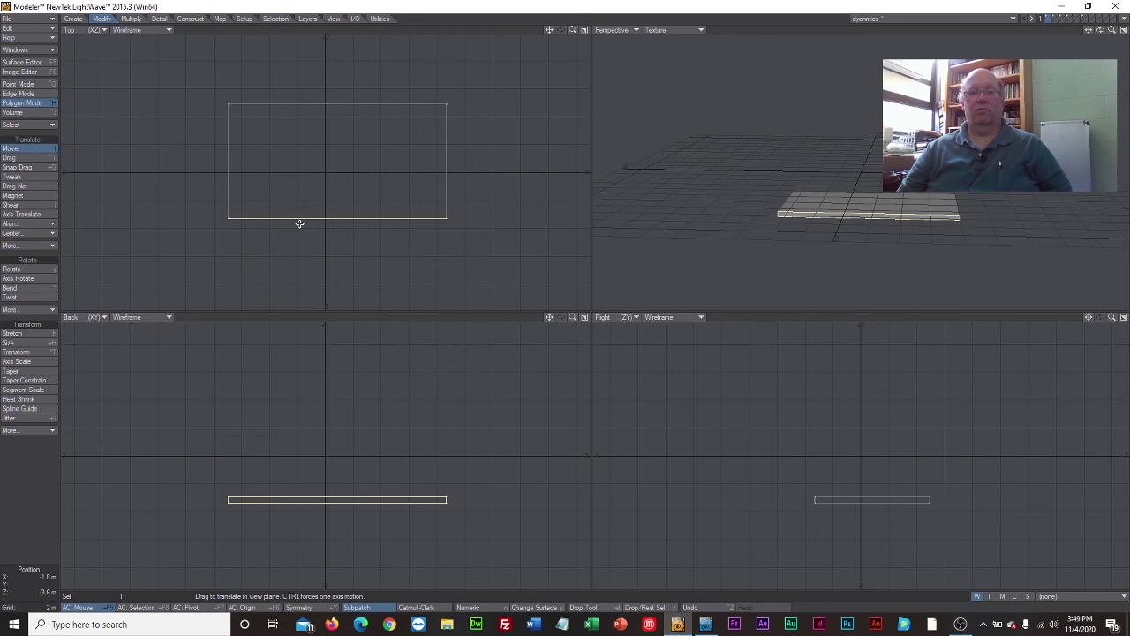
{"action": "left_click_drag", "start_coordinate": [300, 222], "coordinate": [301, 230]}
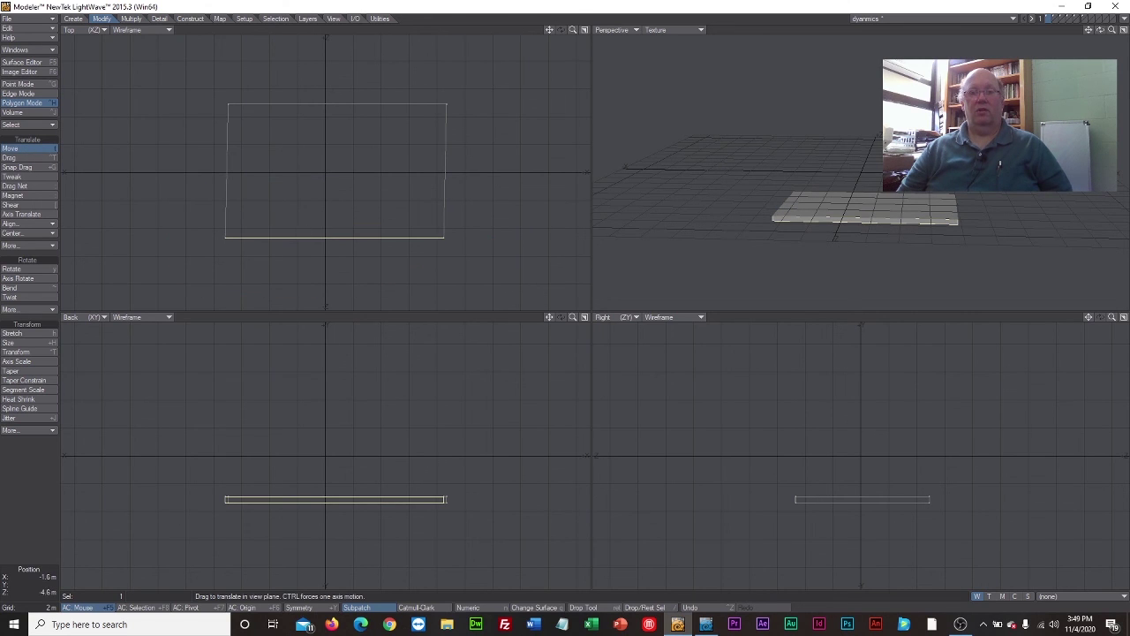
{"action": "key", "text": "space"}
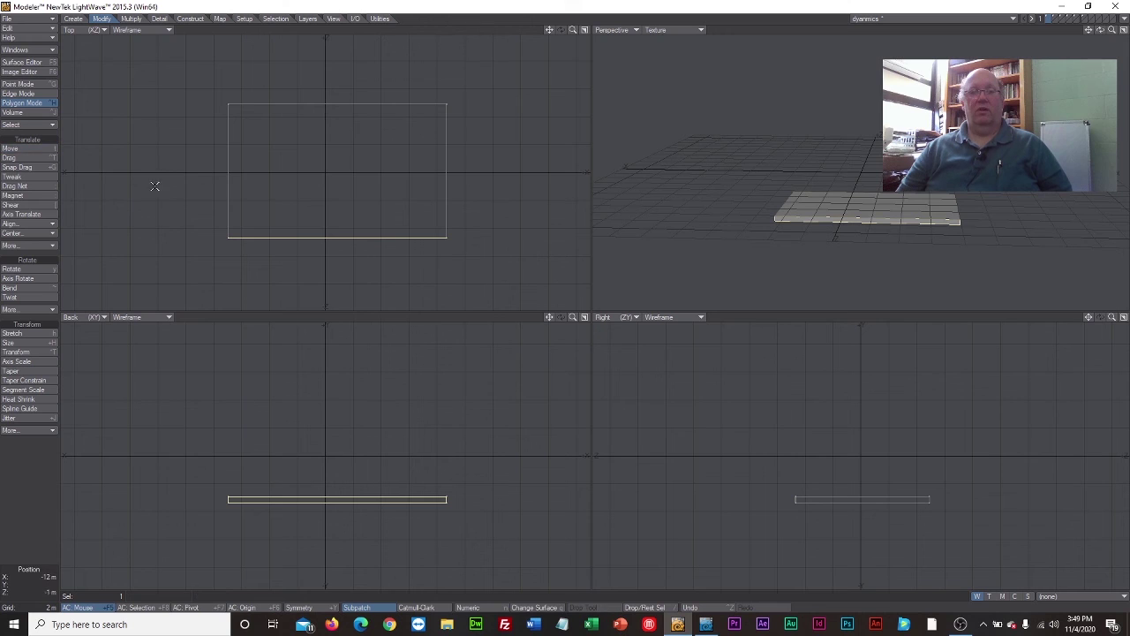
Deselect the slab's side face, save the updated dyanmics object, and switch back to Layout
{"action": "mouse_move", "coordinate": [154, 185]}
{"action": "right_mouse_down"}
{"action": "mouse_move", "coordinate": [290, 295]}
{"action": "mouse_move", "coordinate": [245, 181]}
{"action": "mouse_move", "coordinate": [121, 232]}
{"action": "right_mouse_up"}
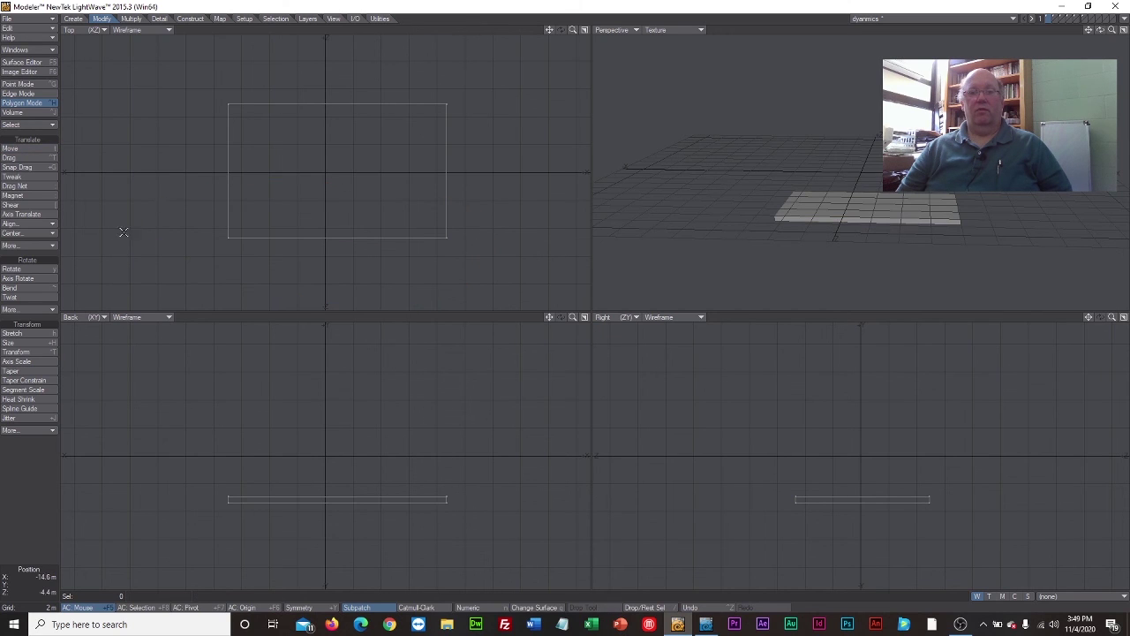
{"action": "left_click", "coordinate": [36, 18]}
{"action": "left_click", "coordinate": [51, 79]}
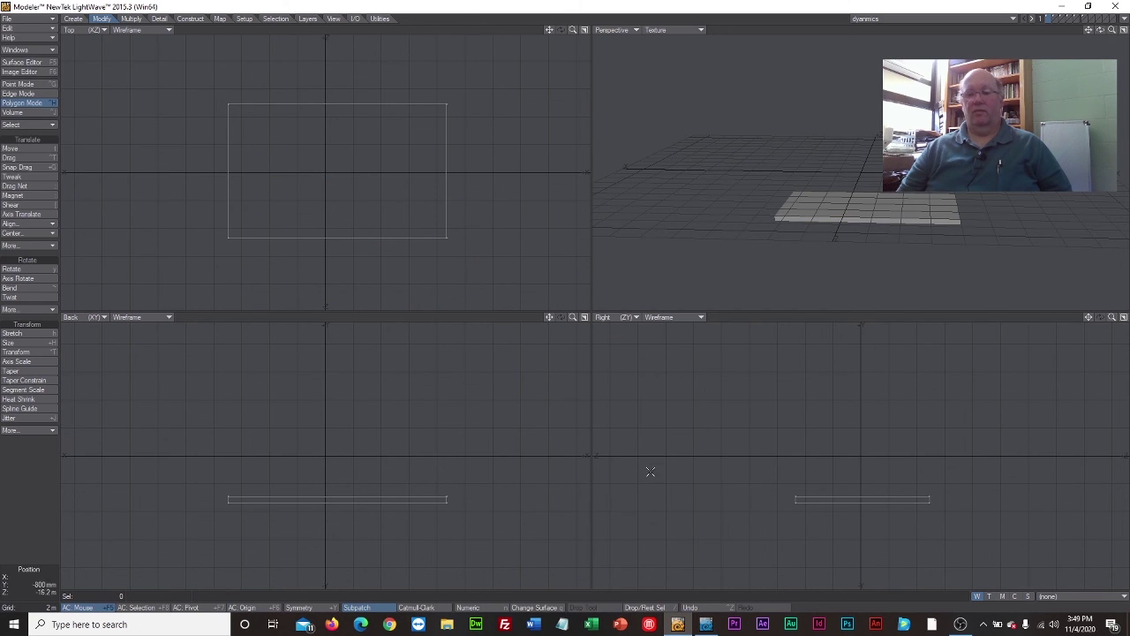
{"action": "left_click", "coordinate": [707, 625]}
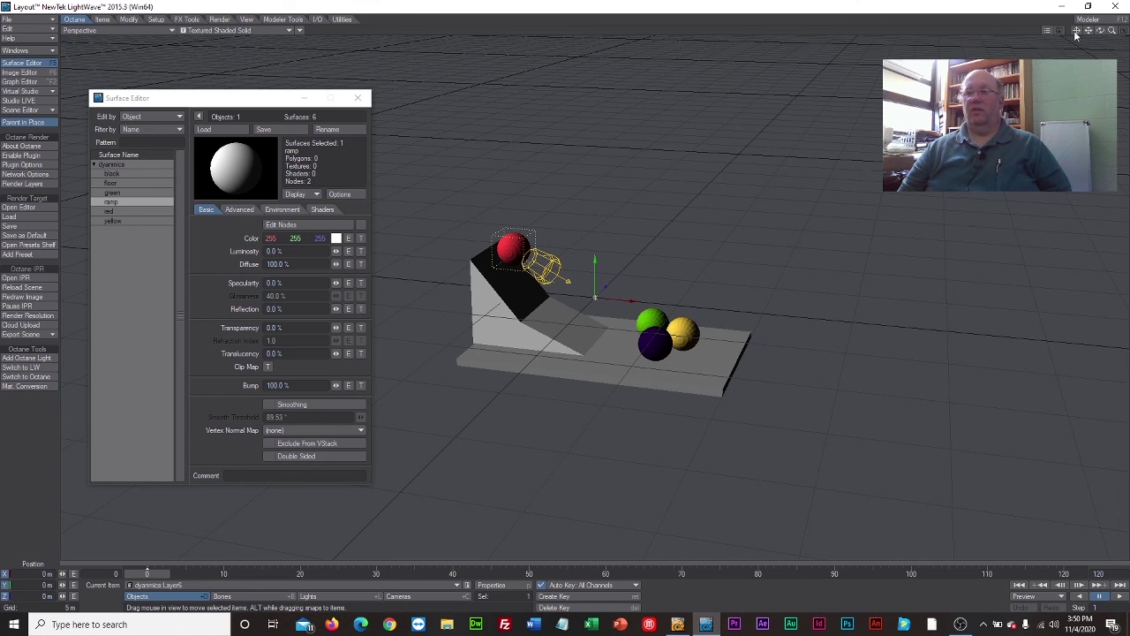
Enable Smoothing on the black, green, red and yellow ball surfaces
{"action": "mouse_move", "coordinate": [1100, 33]}
{"action": "left_mouse_down"}
{"action": "mouse_move", "coordinate": [1117, 23]}
{"action": "mouse_move", "coordinate": [1108, 15]}
{"action": "mouse_move", "coordinate": [1110, 25]}
{"action": "left_mouse_up"}
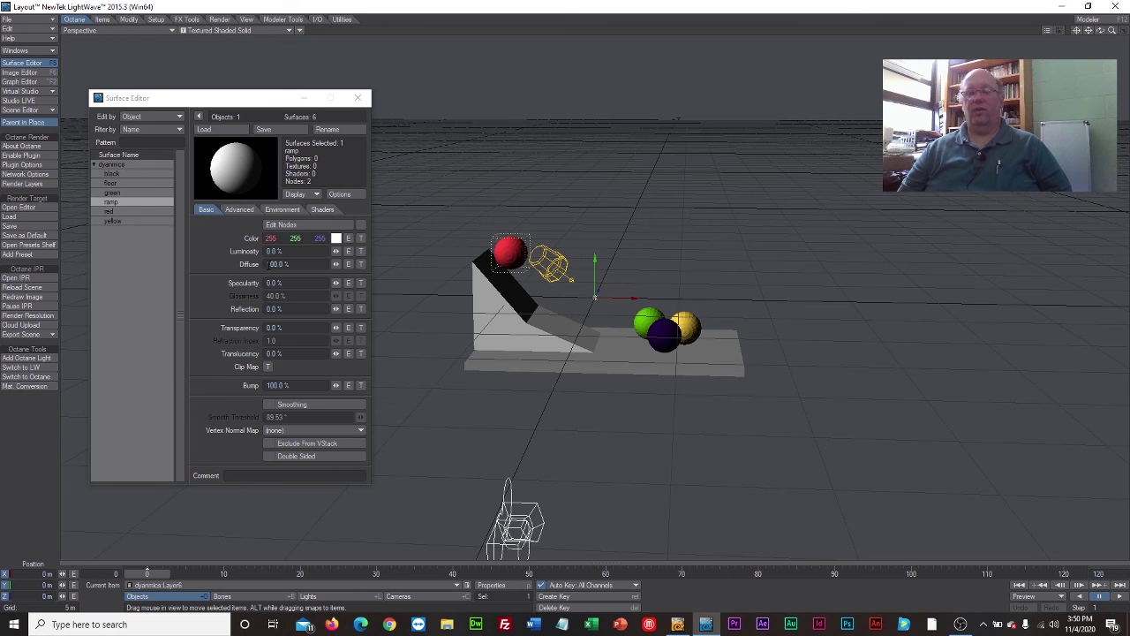
{"action": "left_click", "coordinate": [121, 176]}
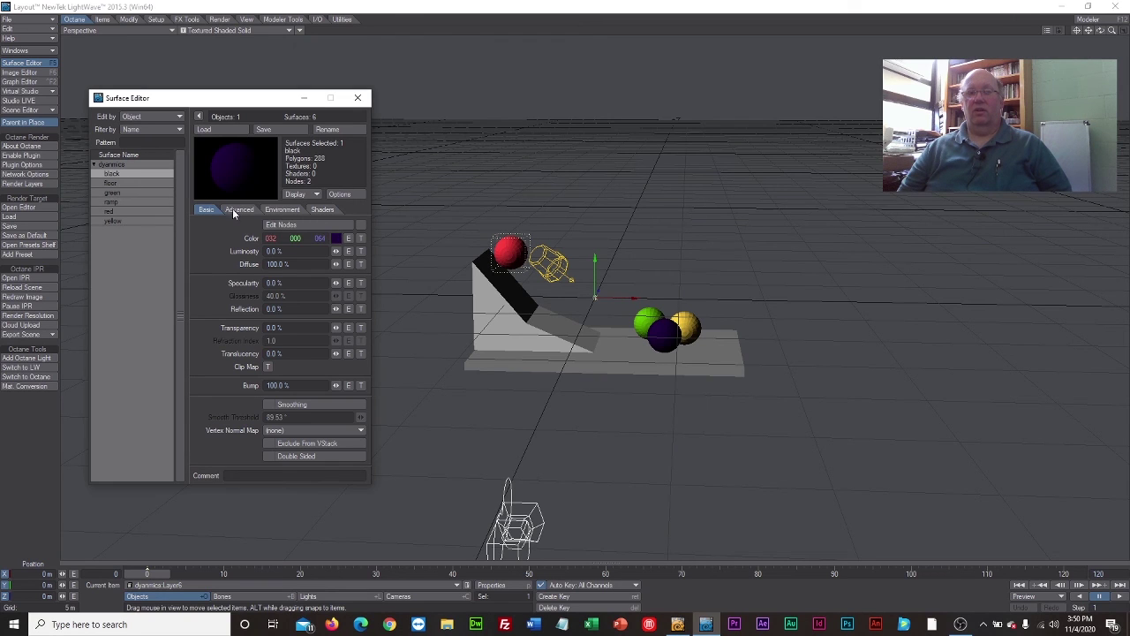
{"action": "left_click", "coordinate": [269, 405]}
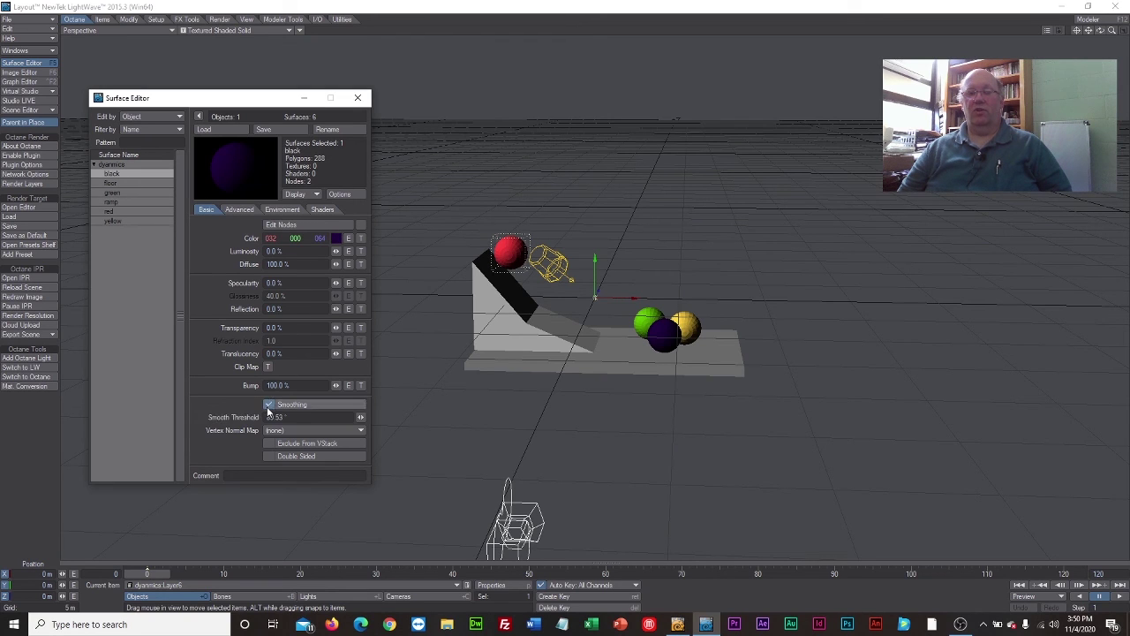
{"action": "left_click", "coordinate": [130, 183]}
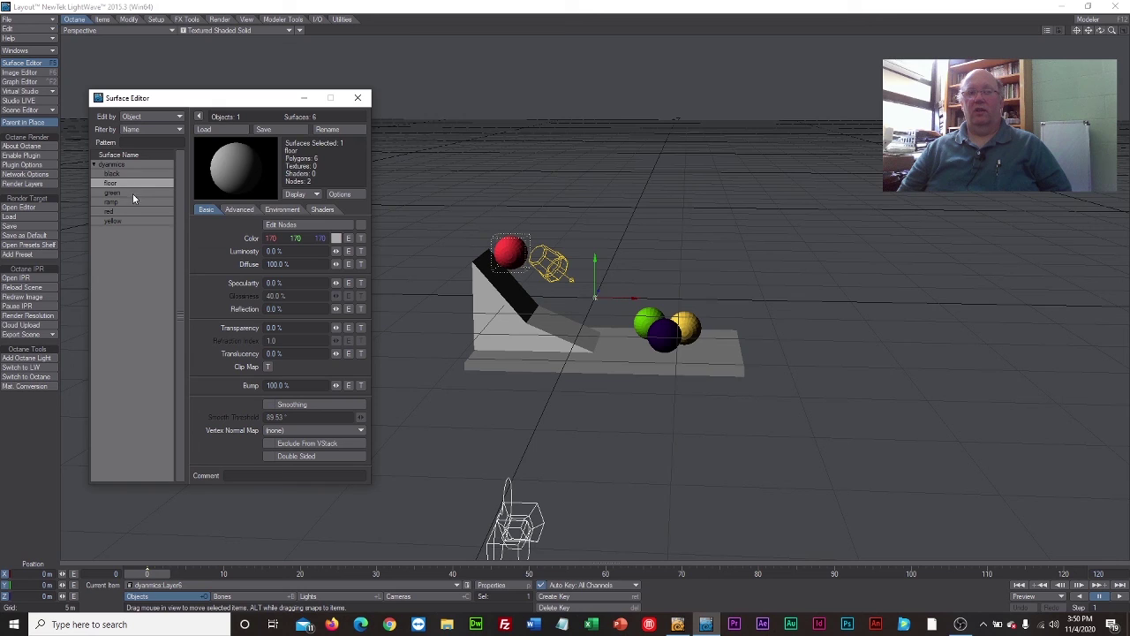
{"action": "left_click", "coordinate": [132, 194]}
{"action": "left_click", "coordinate": [270, 405]}
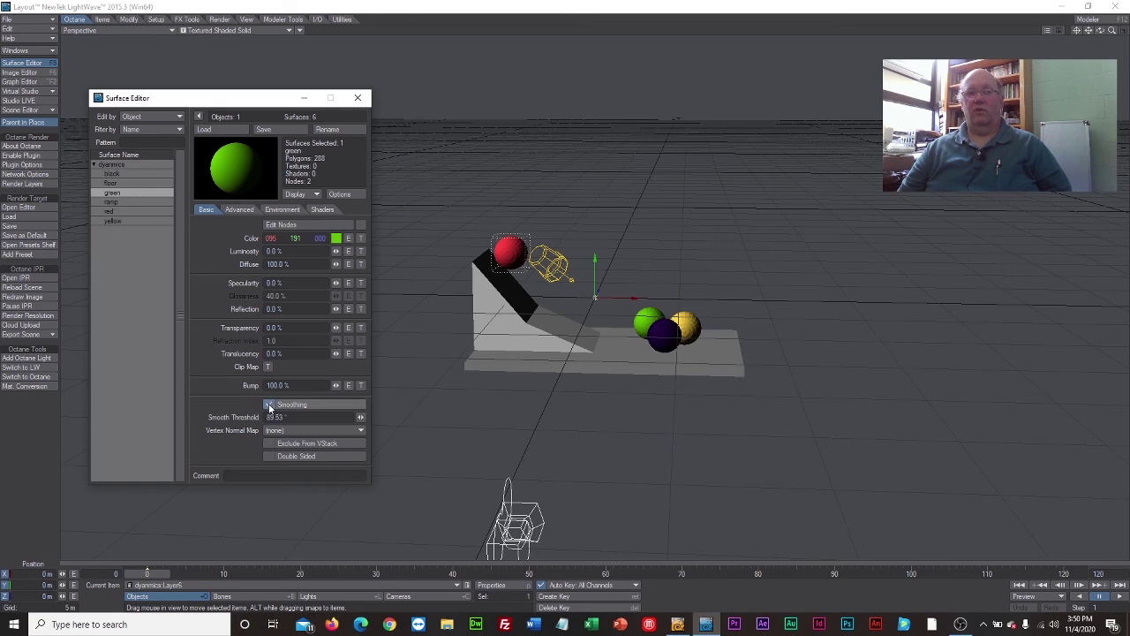
{"action": "left_click", "coordinate": [137, 212]}
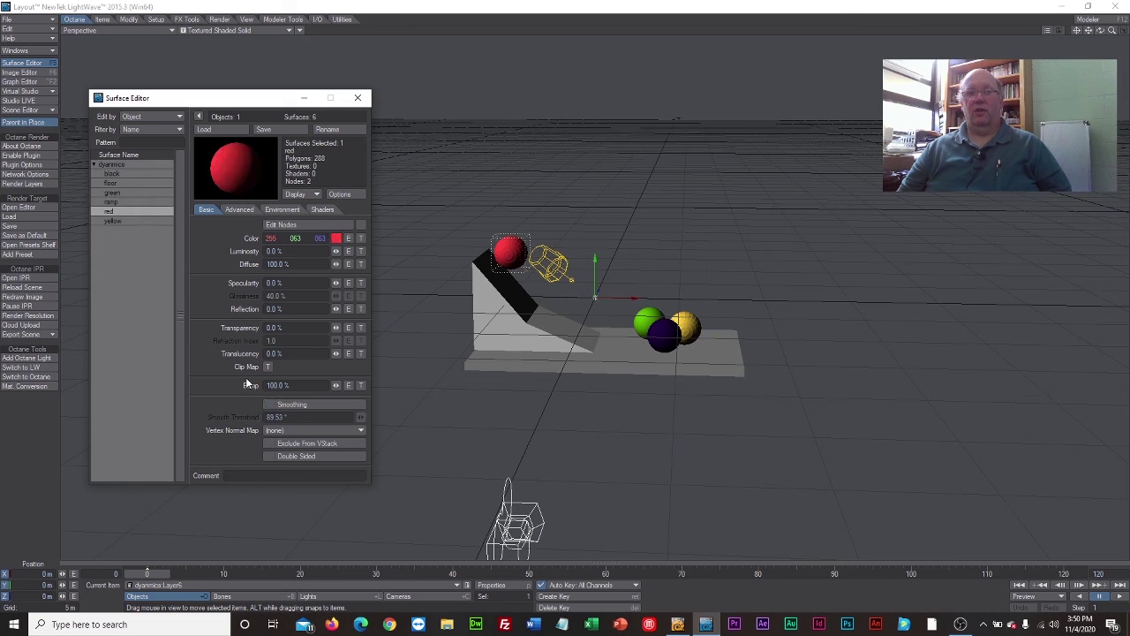
{"action": "left_click", "coordinate": [270, 404]}
{"action": "left_click", "coordinate": [140, 221]}
{"action": "left_click", "coordinate": [269, 404]}
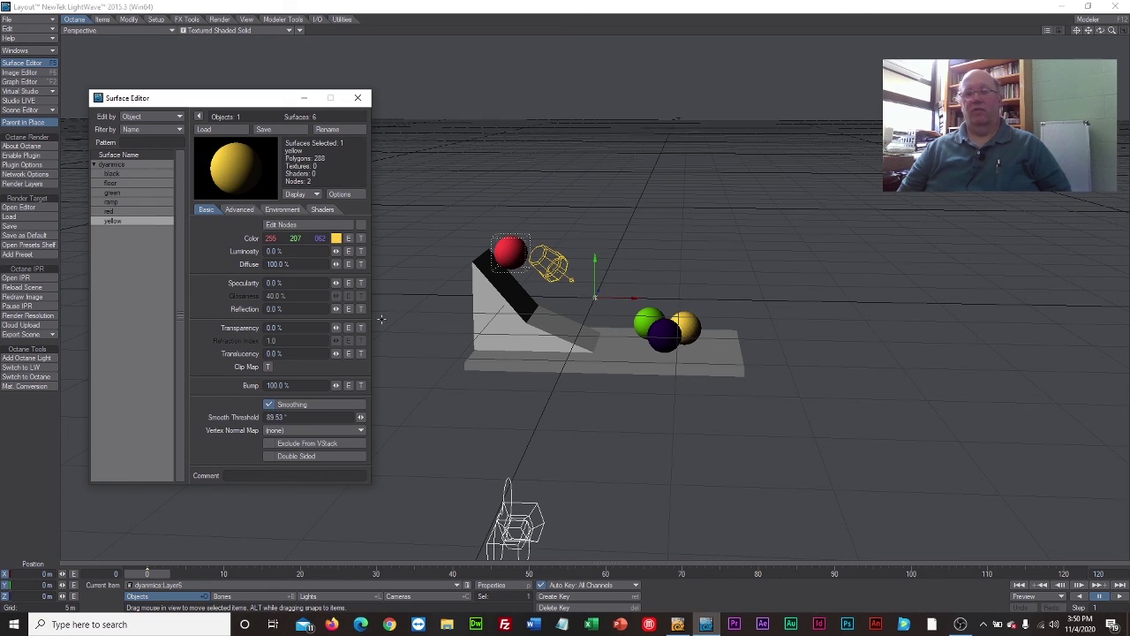
Set the red surface's specularity to 77% and adjust its glossiness
{"action": "left_click", "coordinate": [124, 212]}
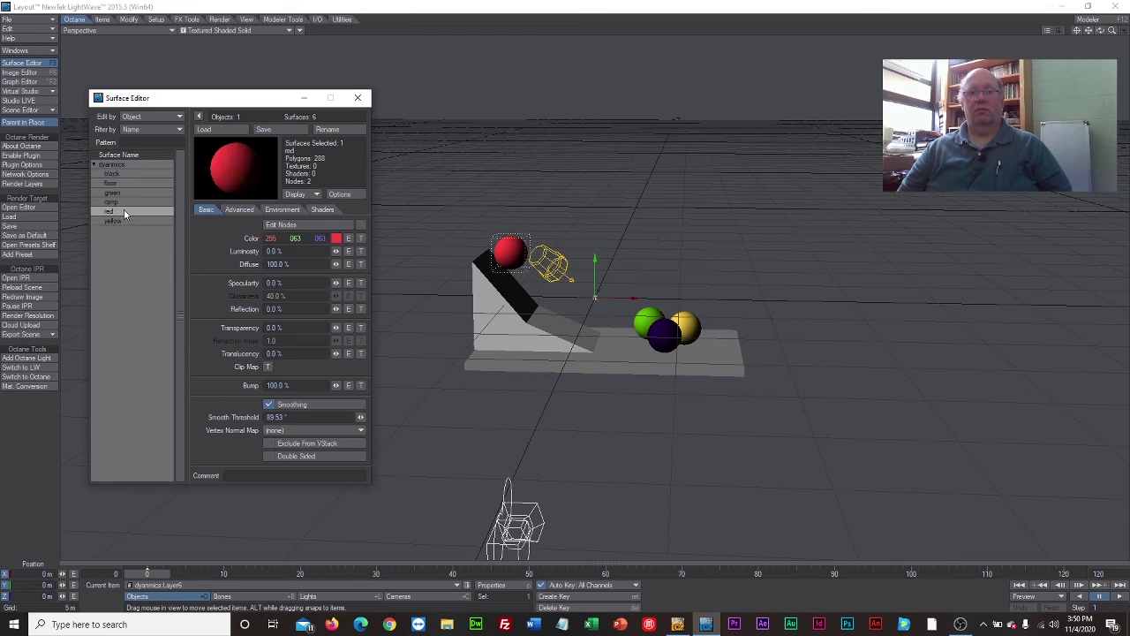
{"action": "left_click_drag", "start_coordinate": [336, 283], "coordinate": [362, 282]}
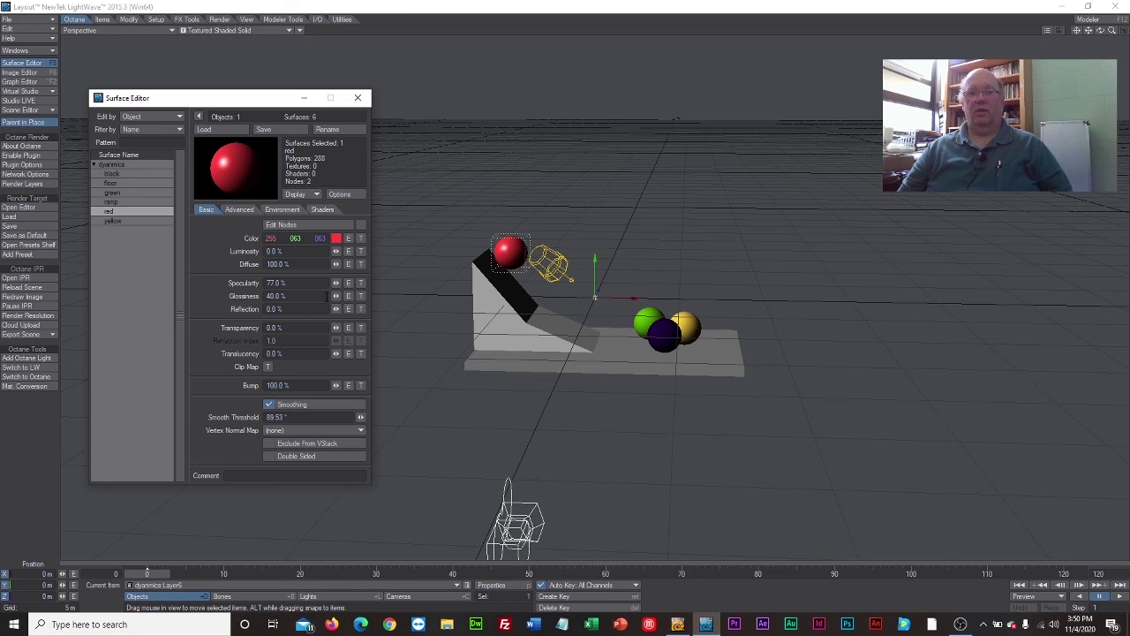
{"action": "left_click_drag", "start_coordinate": [335, 296], "coordinate": [339, 309]}
Set the green surface to 58% specularity, 68% glossiness and 54% transparency, and make it double sided
{"action": "left_click", "coordinate": [124, 192]}
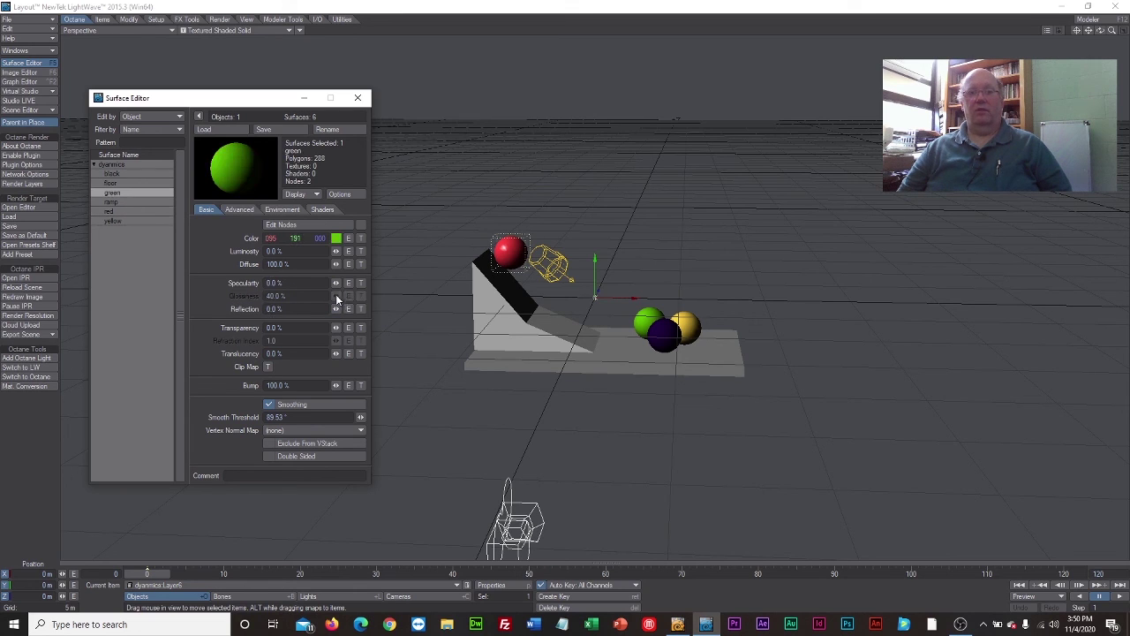
{"action": "left_click_drag", "start_coordinate": [335, 283], "coordinate": [340, 330]}
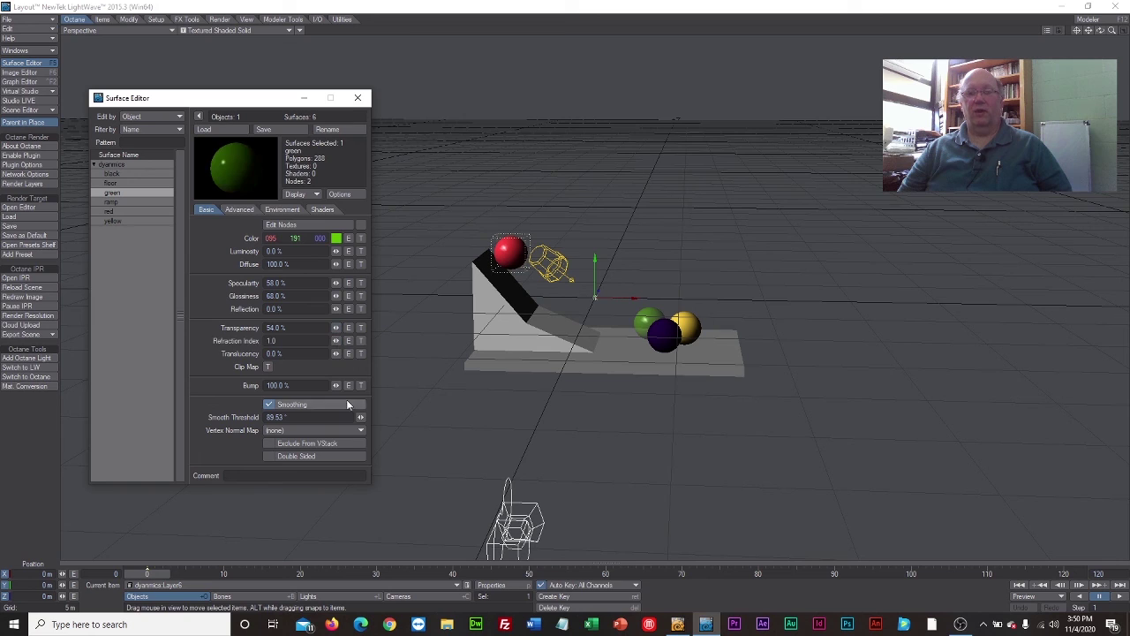
{"action": "left_click", "coordinate": [279, 457]}
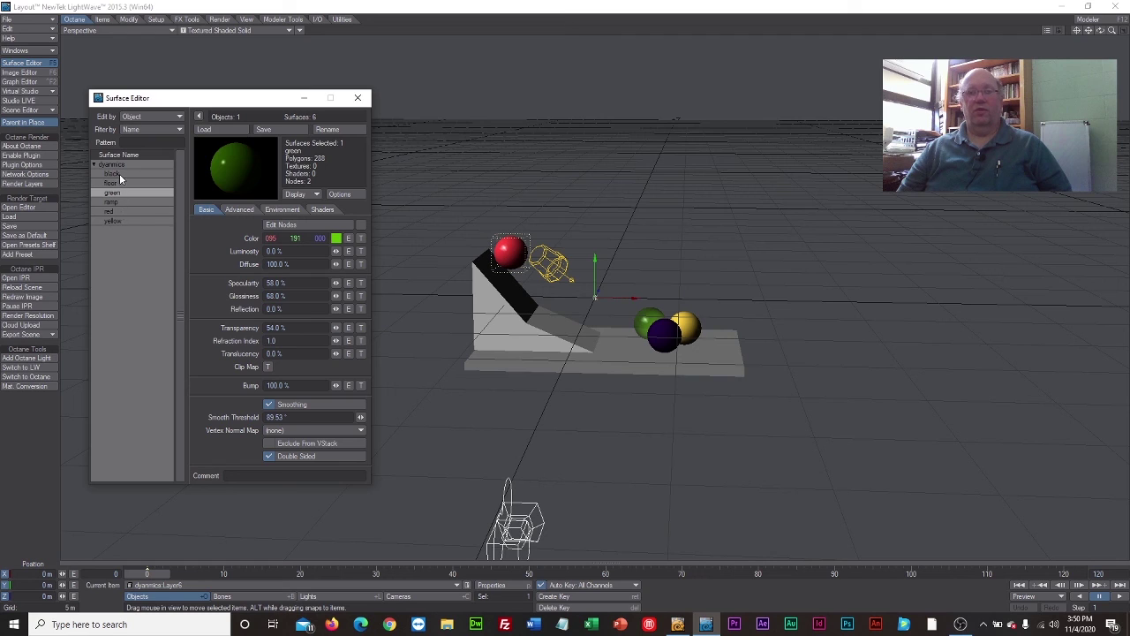
Set the black surface's specularity to 78.5% and its reflection to 34.5%
{"action": "left_click", "coordinate": [120, 177]}
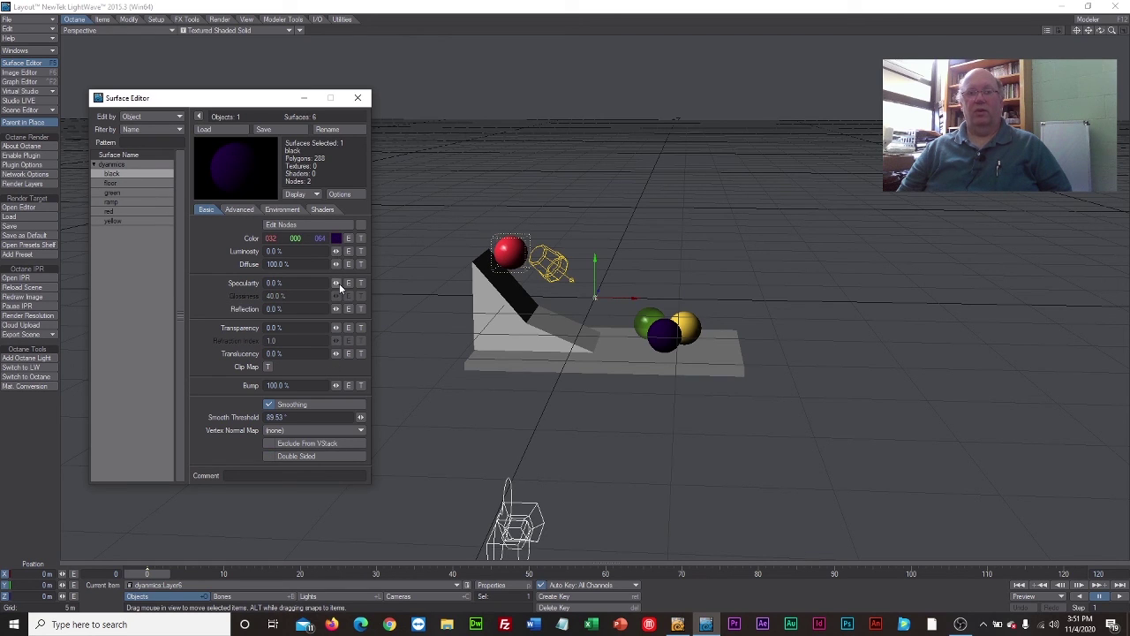
{"action": "left_click_drag", "start_coordinate": [339, 283], "coordinate": [335, 313]}
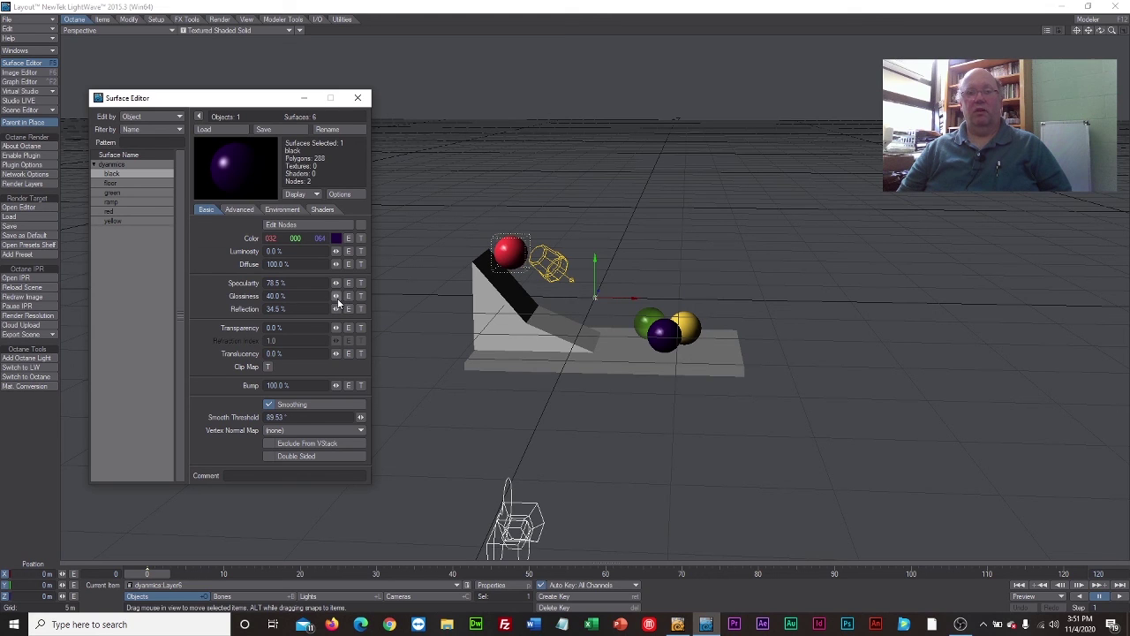
Set the yellow surface to 55% specularity, 48% reflection and 41% transparency
{"action": "left_click", "coordinate": [128, 221]}
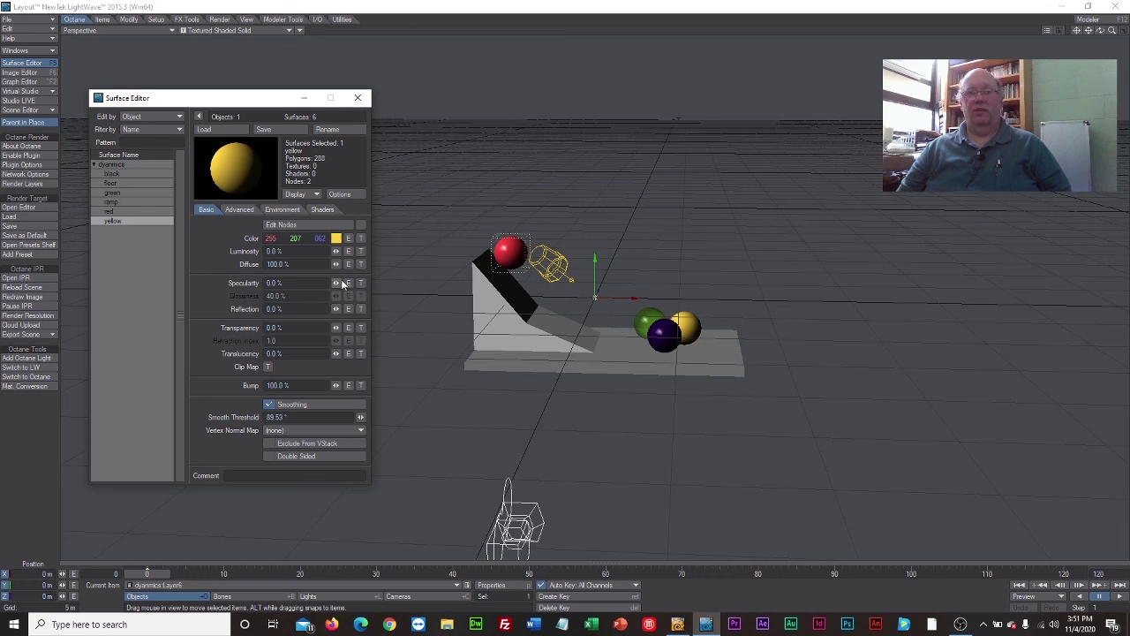
{"action": "left_click_drag", "start_coordinate": [336, 283], "coordinate": [343, 284]}
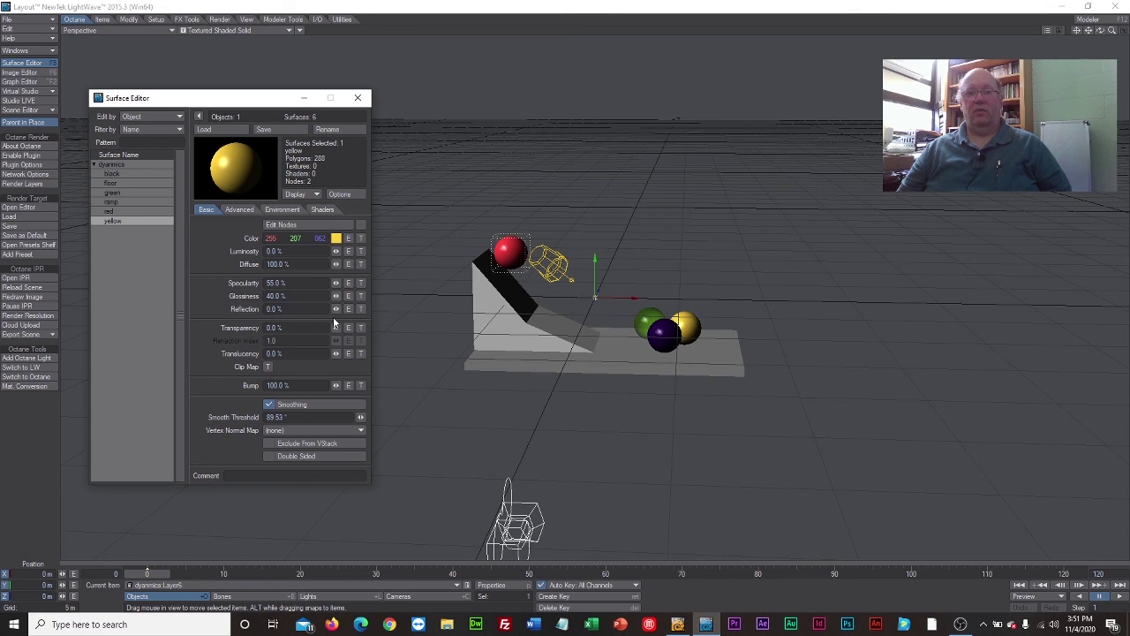
{"action": "left_click_drag", "start_coordinate": [336, 308], "coordinate": [340, 328]}
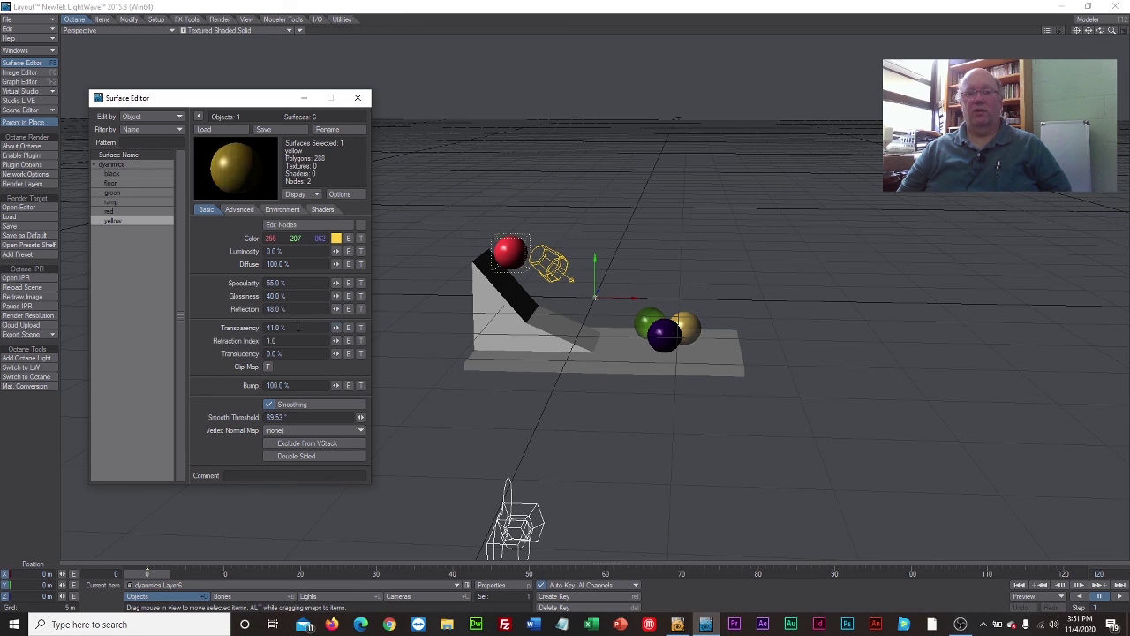
Make the yellow surface double sided, and set the floor surface to 33.5% specularity, 57% glossiness and 46% reflection
{"action": "left_click", "coordinate": [270, 456]}
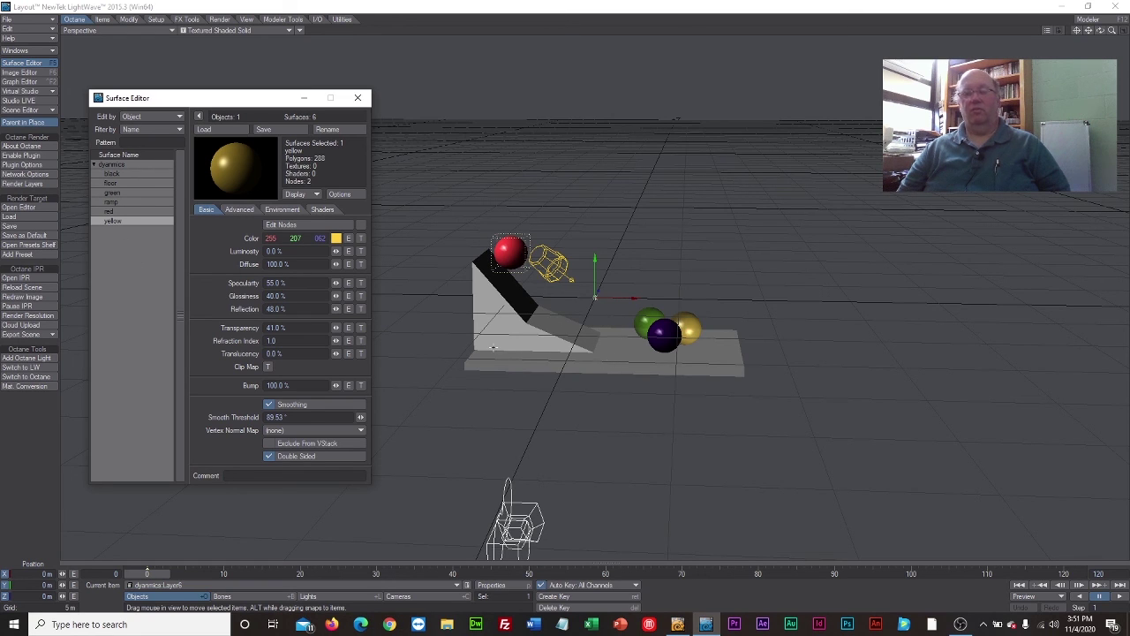
{"action": "left_click", "coordinate": [590, 353]}
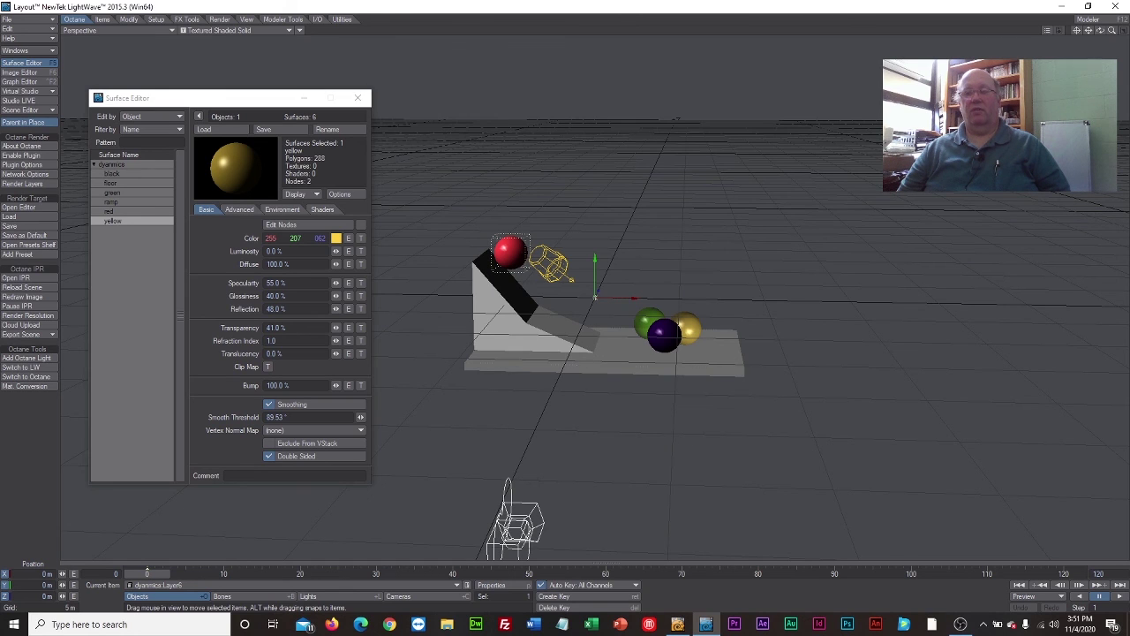
{"action": "left_click", "coordinate": [124, 182]}
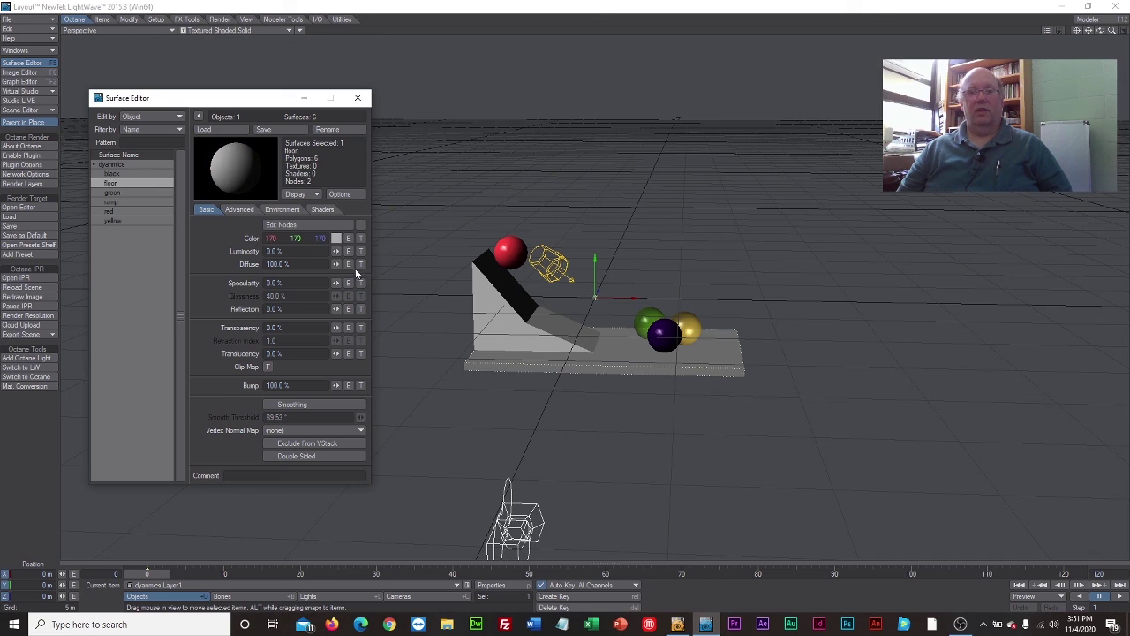
{"action": "left_click_drag", "start_coordinate": [335, 309], "coordinate": [371, 309]}
{"action": "left_click_drag", "start_coordinate": [335, 282], "coordinate": [339, 295]}
Preview the surfaced scene with VPR, return to Textured Shaded Solid display, and close the Surface Editor
{"action": "left_click", "coordinate": [234, 31]}
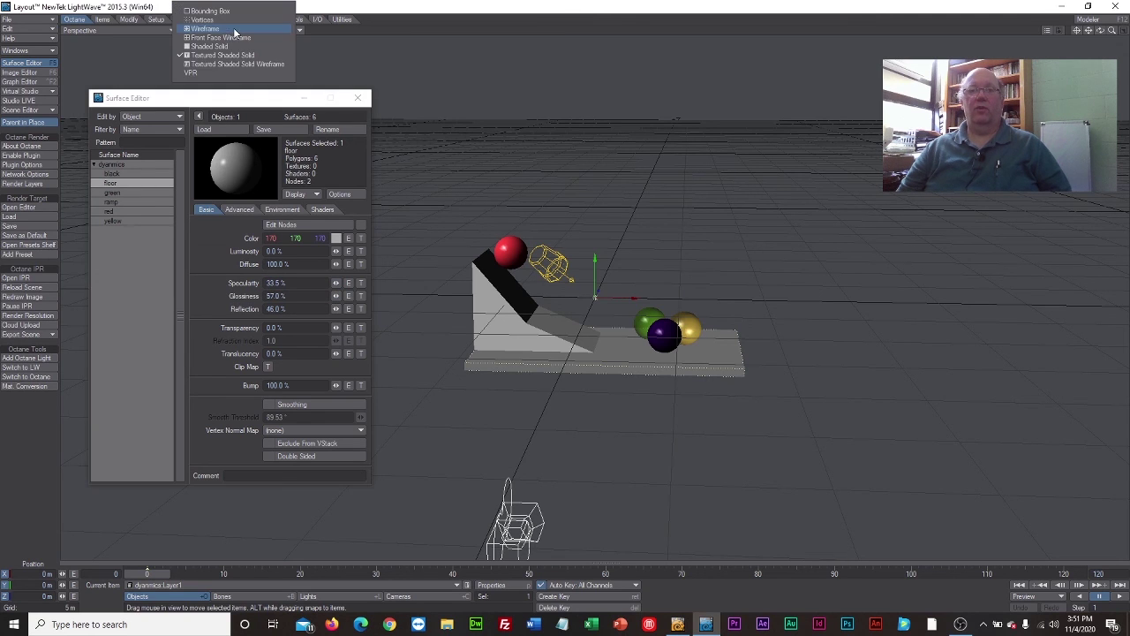
{"action": "left_click", "coordinate": [236, 75]}
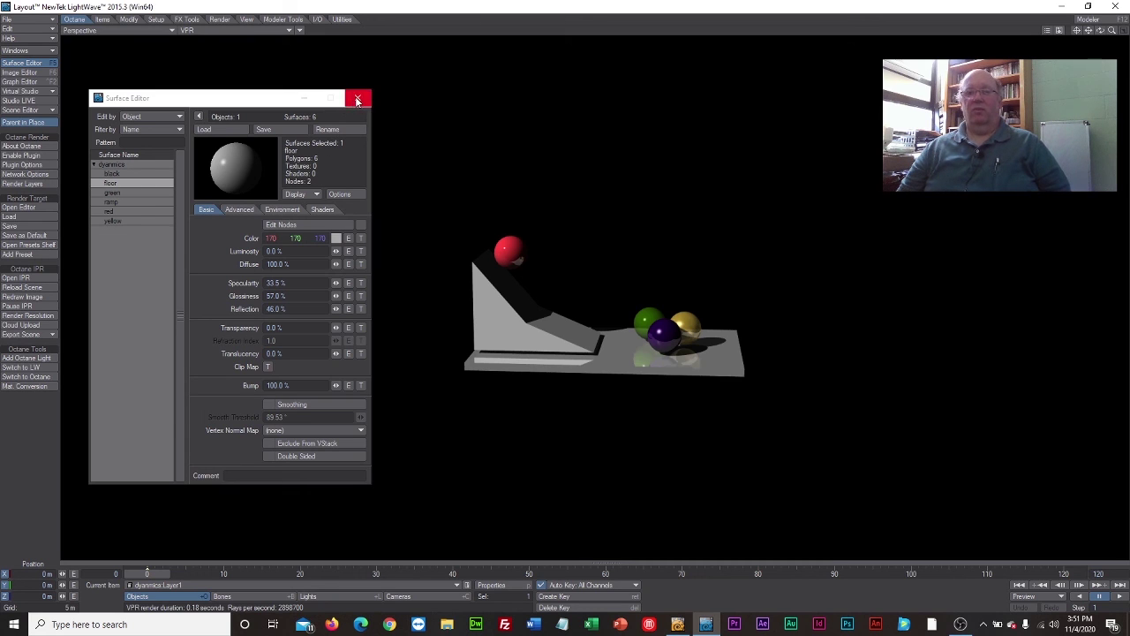
{"action": "left_click", "coordinate": [261, 30]}
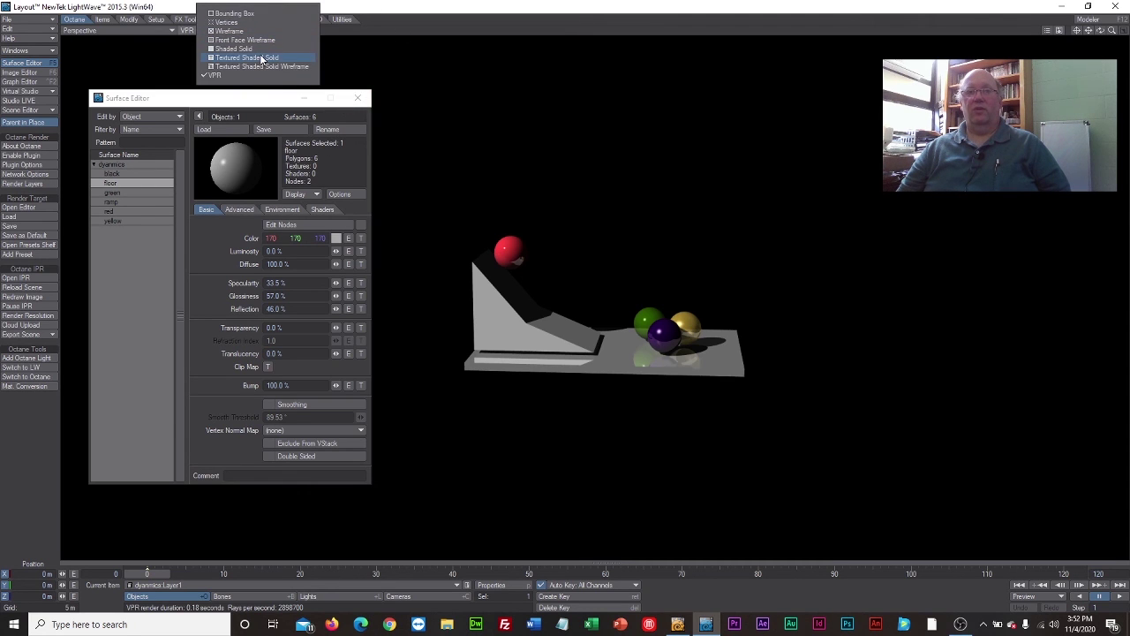
{"action": "left_click", "coordinate": [261, 58]}
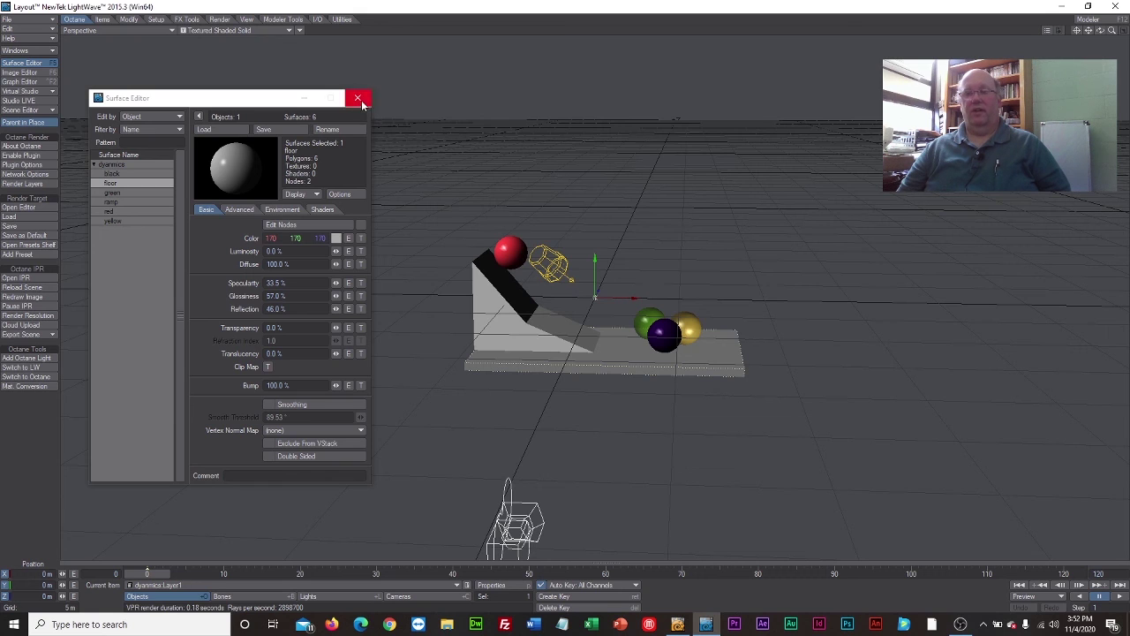
{"action": "left_click", "coordinate": [358, 98]}
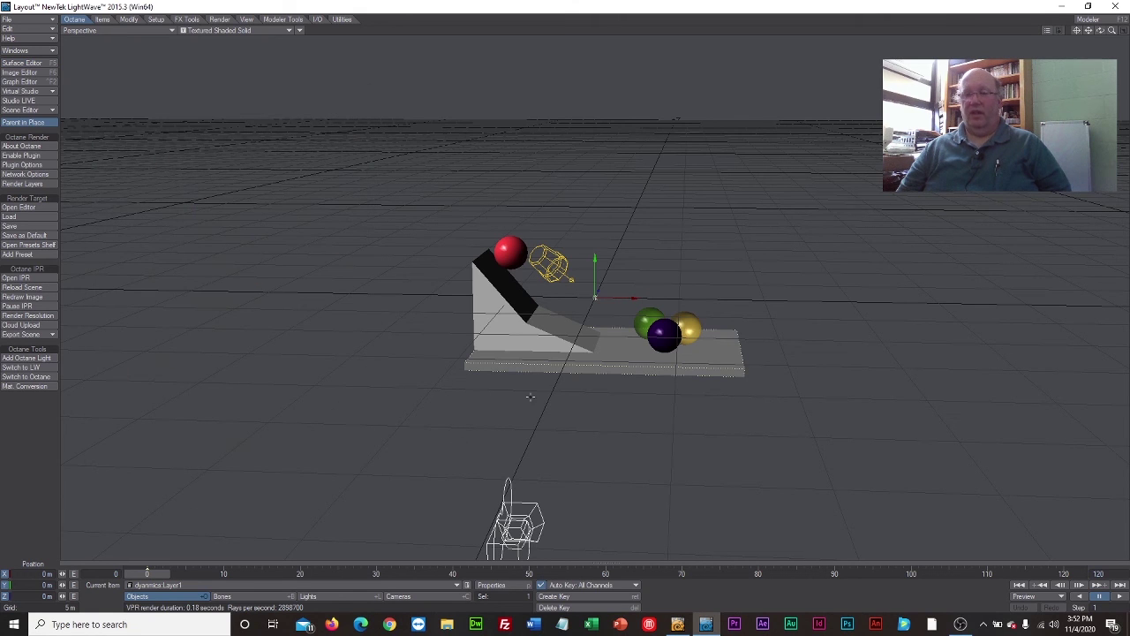
Look through the camera and move it closer to the scene, to about Y 6.19 m and Z -23.8 m
{"action": "left_click", "coordinate": [97, 30]}
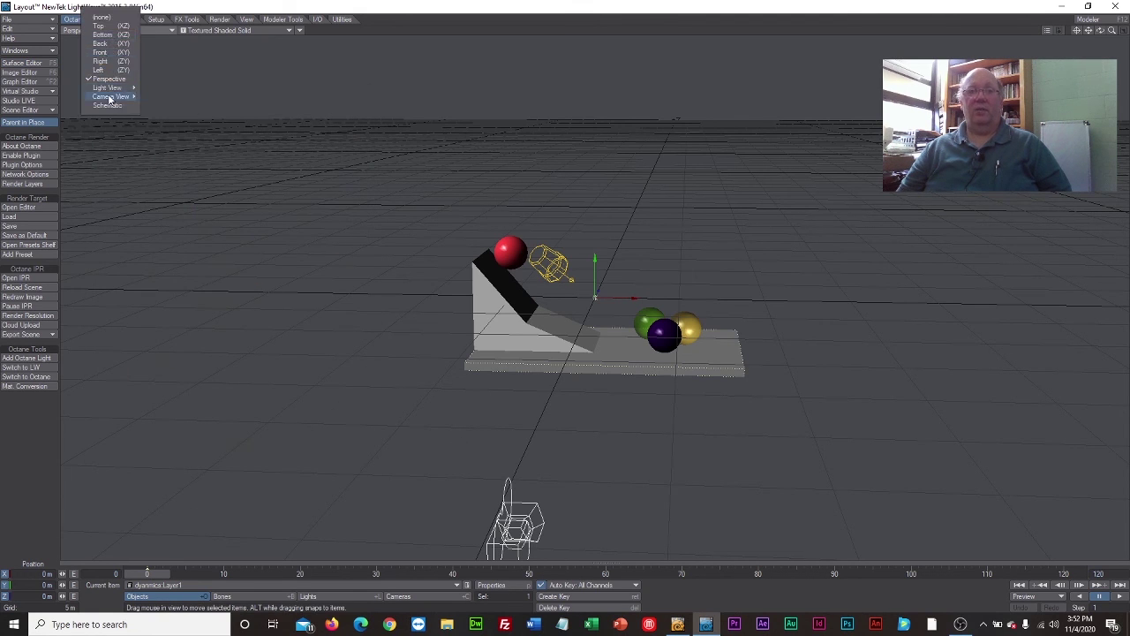
{"action": "mouse_move", "coordinate": [108, 97]}
{"action": "left_click", "coordinate": [159, 107]}
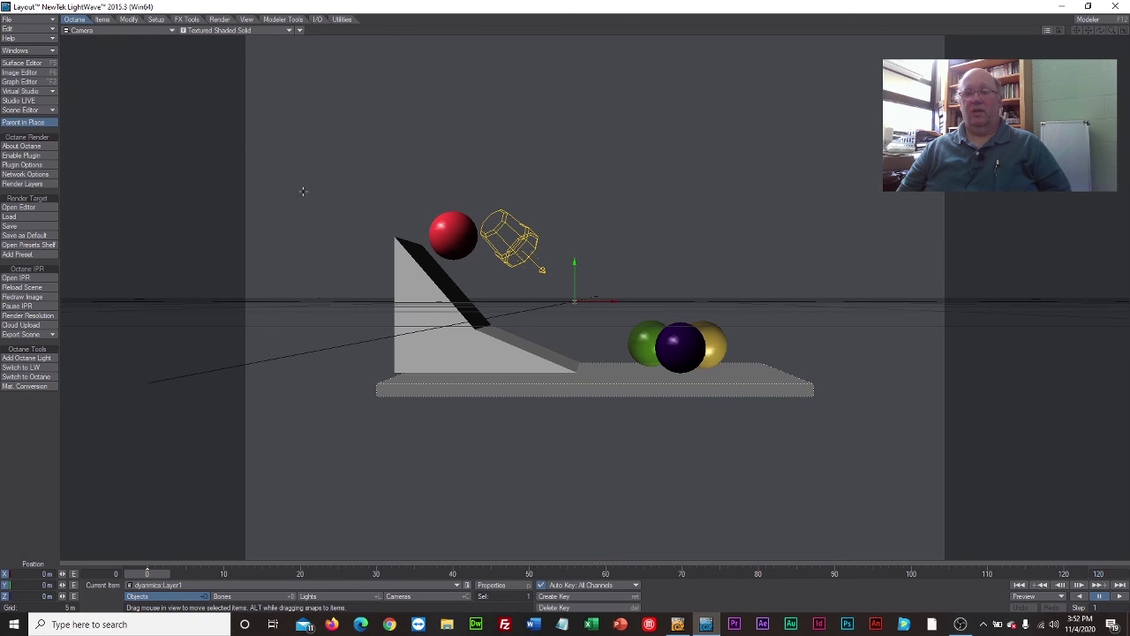
{"action": "left_click", "coordinate": [399, 596]}
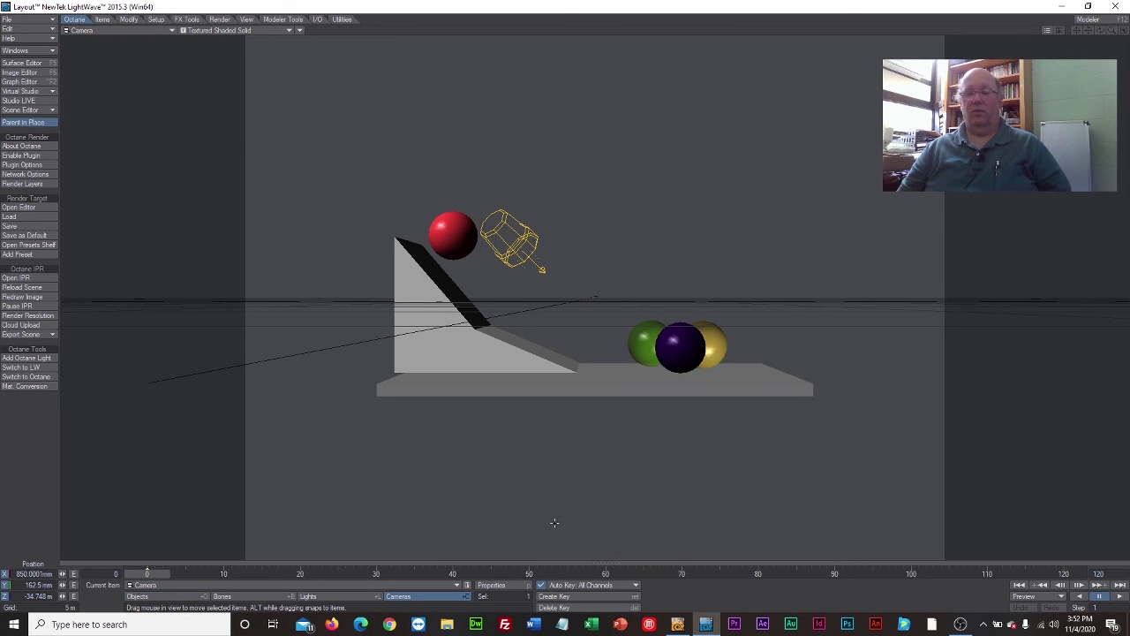
{"action": "left_click_drag", "start_coordinate": [554, 523], "coordinate": [555, 524]}
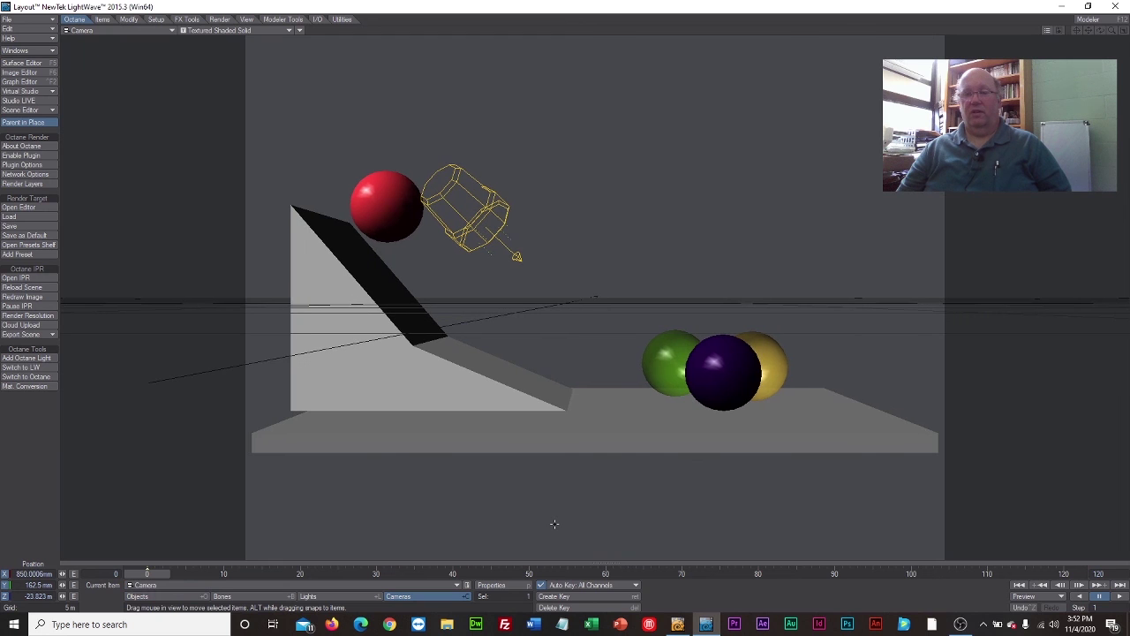
{"action": "right_click_drag", "start_coordinate": [570, 495], "coordinate": [571, 495]}
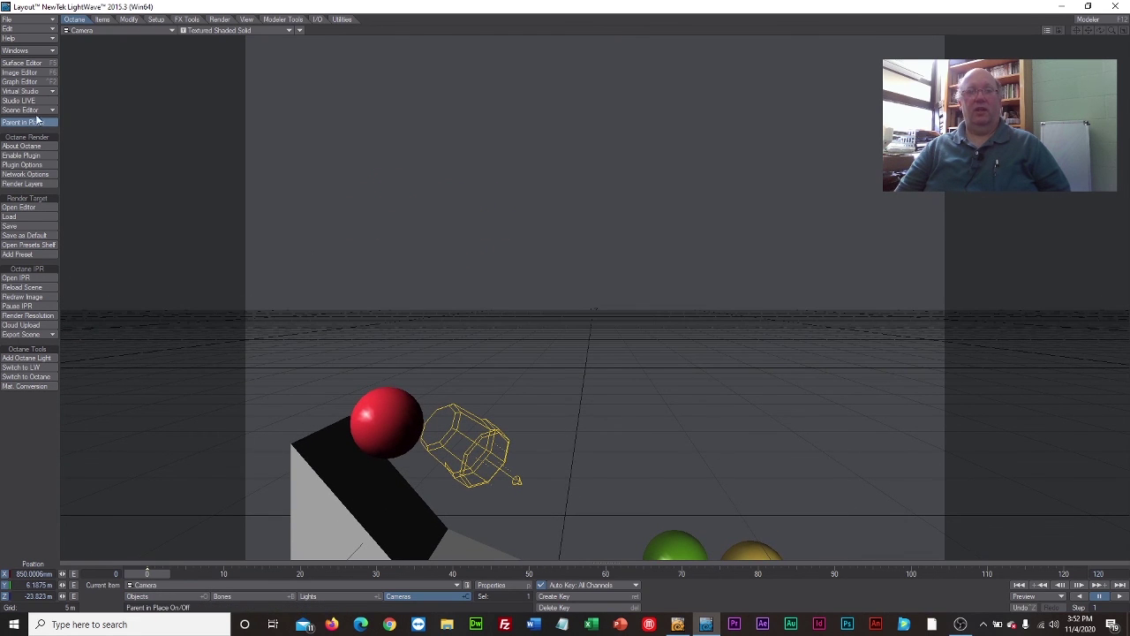
Rotate the camera down to a pitch of about 14.6° so the slab, ramp and balls are framed
{"action": "left_click", "coordinate": [130, 19]}
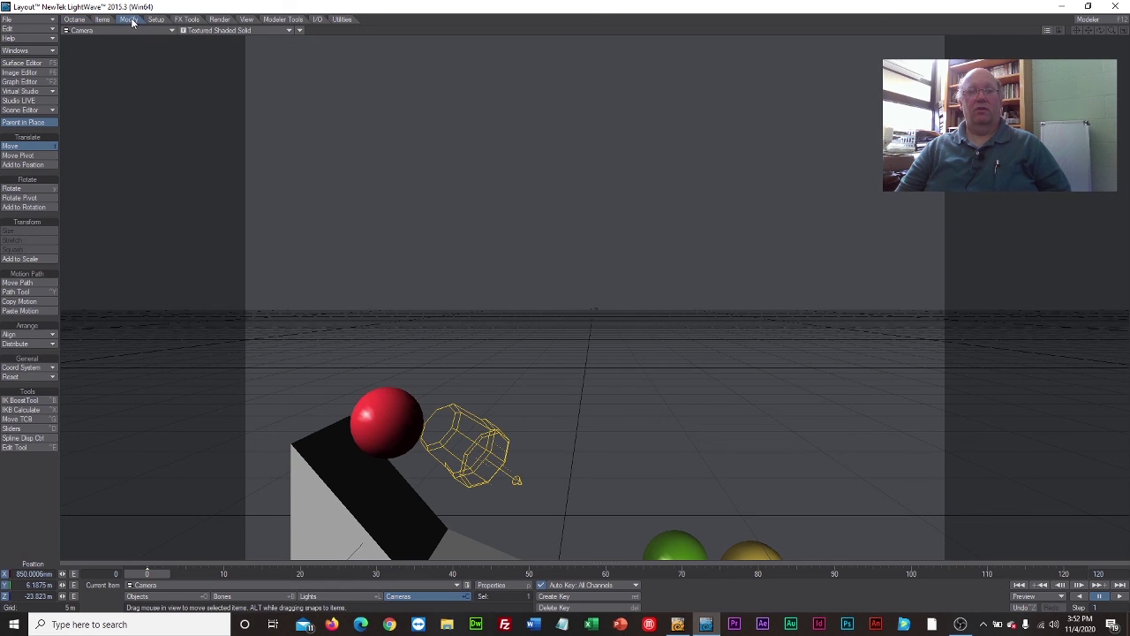
{"action": "left_click", "coordinate": [42, 188]}
{"action": "left_click_drag", "start_coordinate": [565, 353], "coordinate": [567, 429]}
{"action": "left_click_drag", "start_coordinate": [427, 231], "coordinate": [425, 231]}
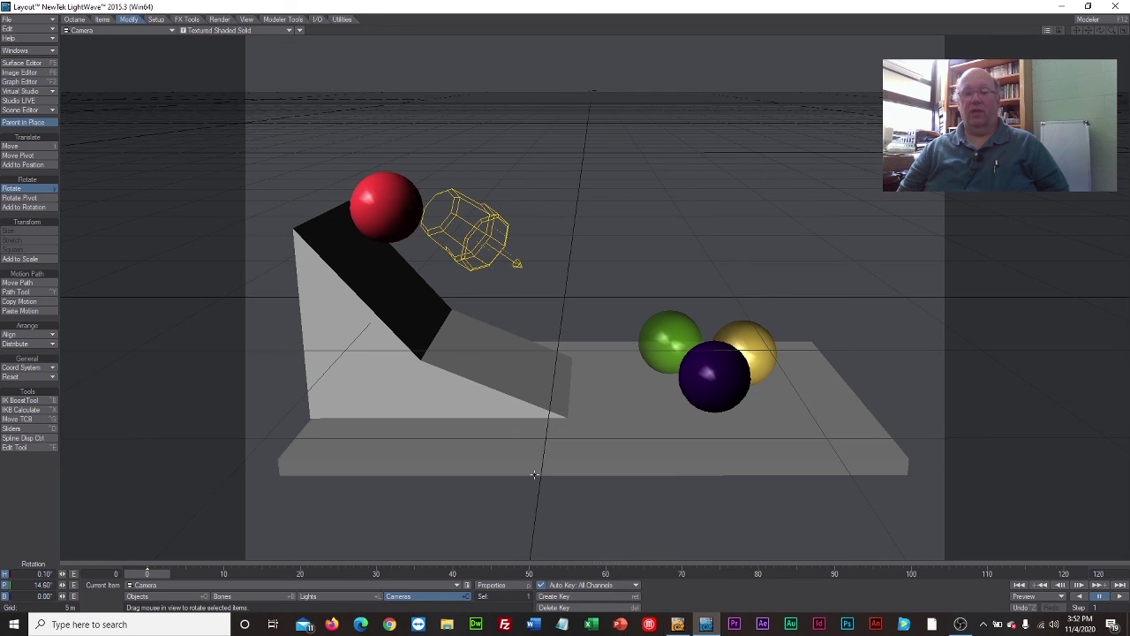
In Modeler, show the ramp as background, raise the red ball about 5.2 m above it, and save the object
{"action": "left_click", "coordinate": [677, 624]}
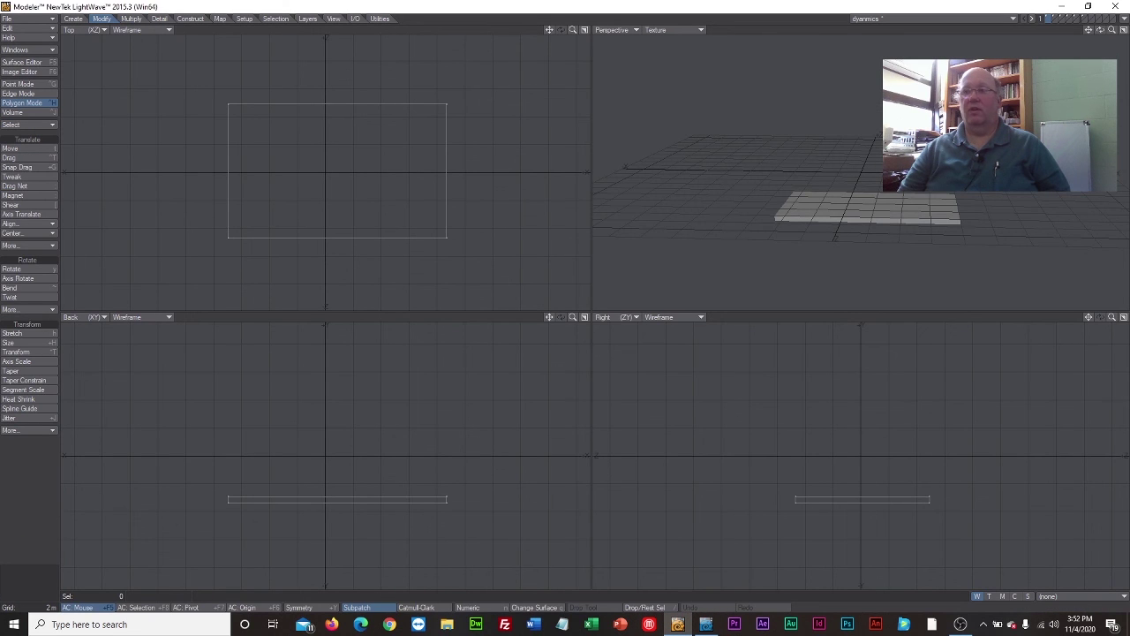
{"action": "left_click", "coordinate": [1085, 17]}
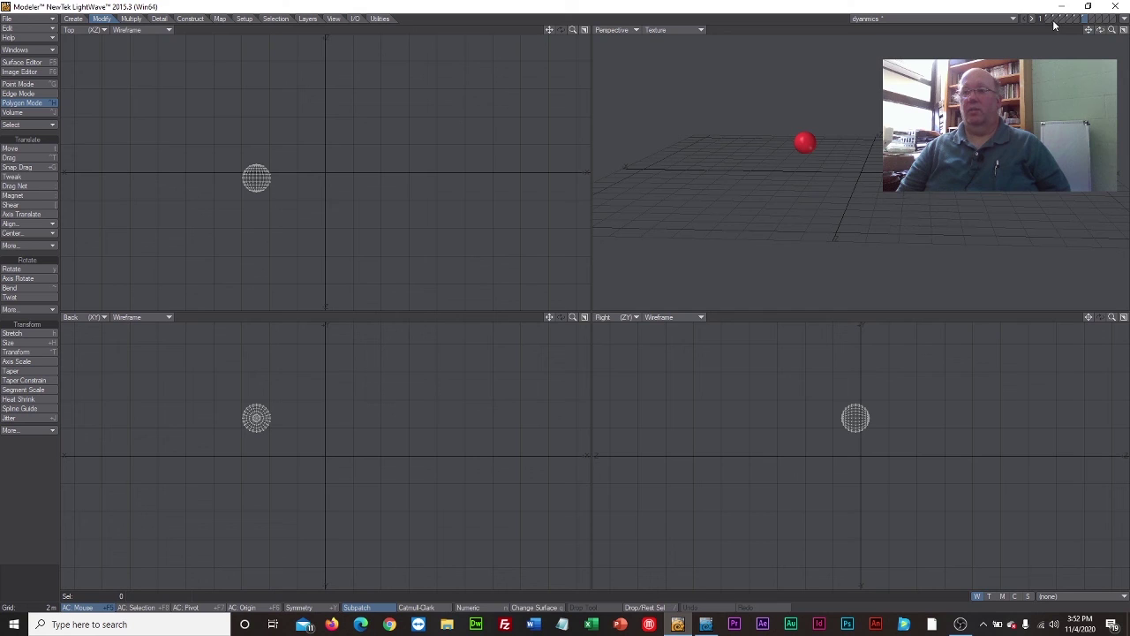
{"action": "left_click", "coordinate": [1053, 22]}
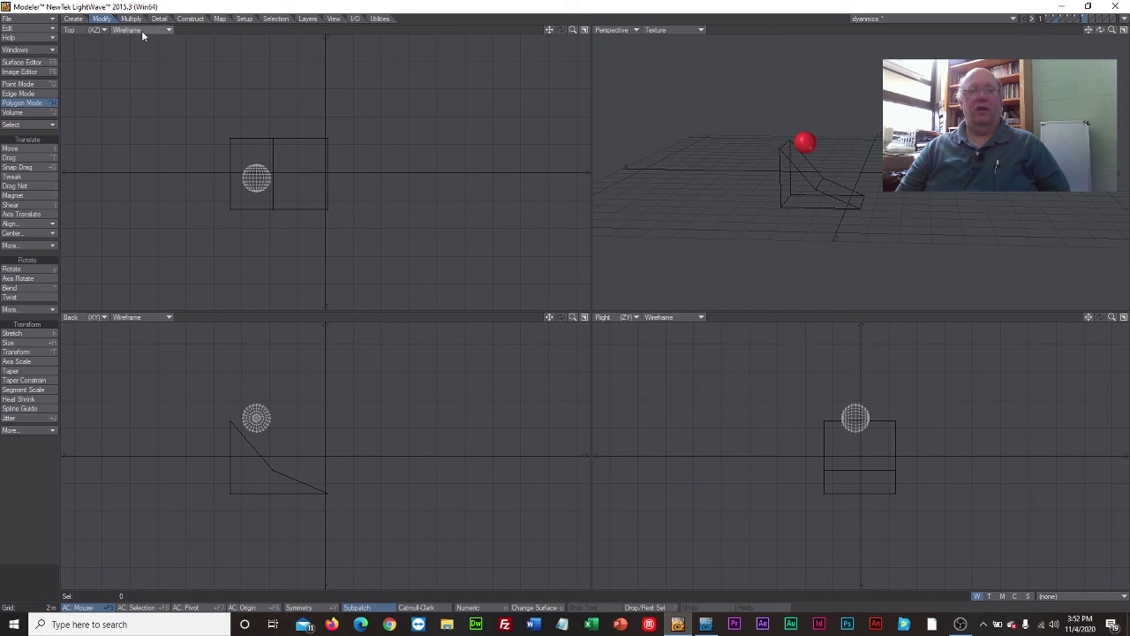
{"action": "left_click", "coordinate": [33, 149]}
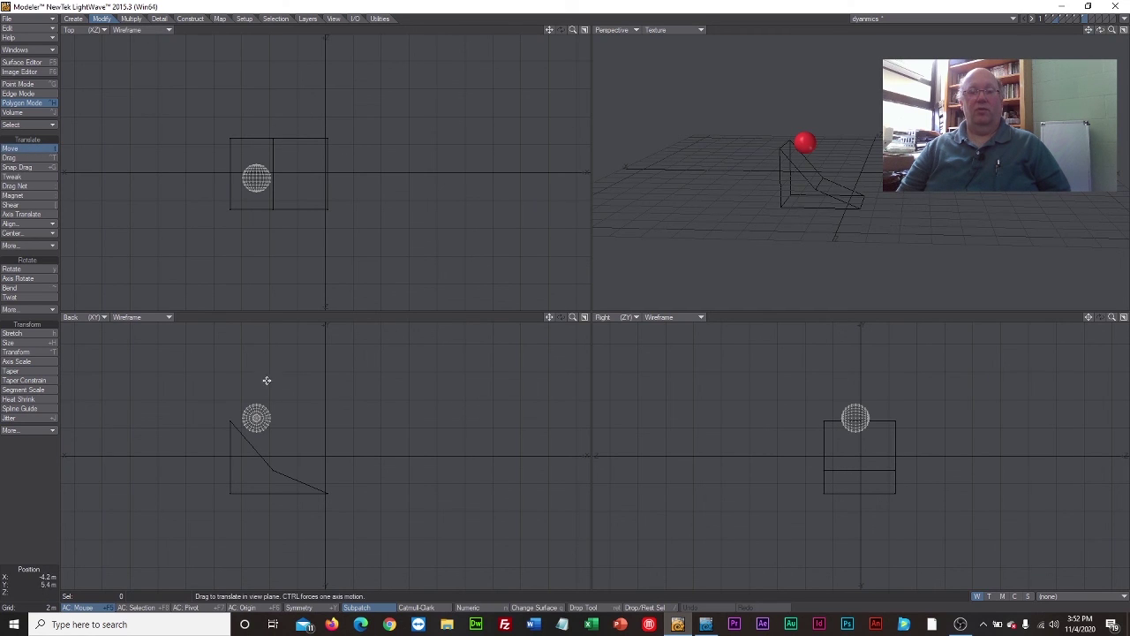
{"action": "left_click_drag", "start_coordinate": [267, 380], "coordinate": [270, 307]}
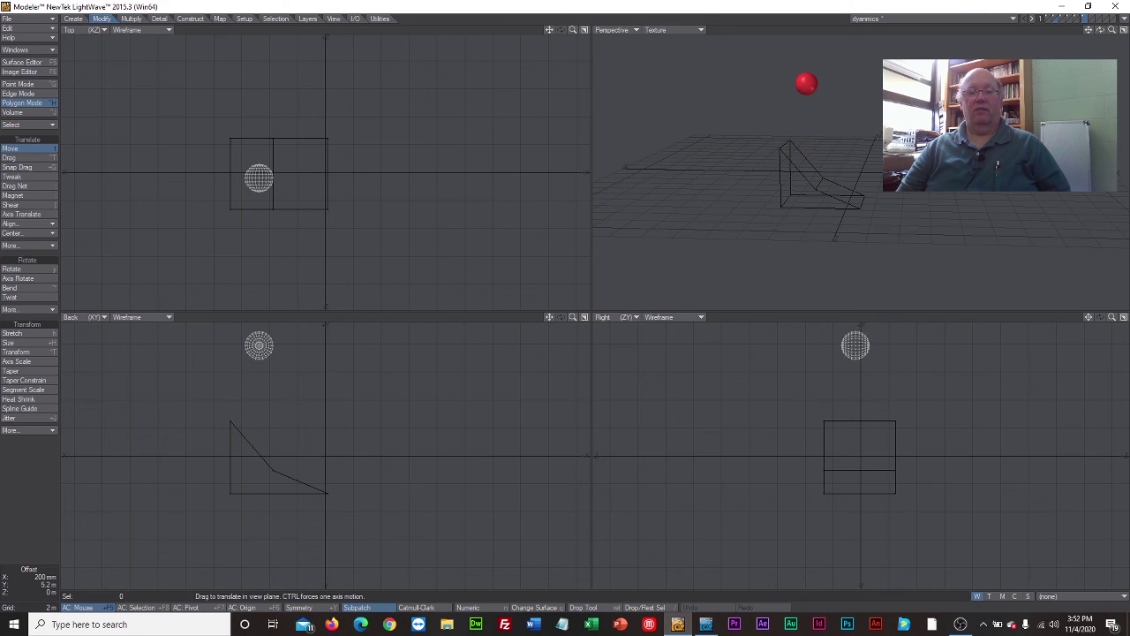
{"action": "left_click", "coordinate": [40, 18]}
{"action": "left_click", "coordinate": [50, 73]}
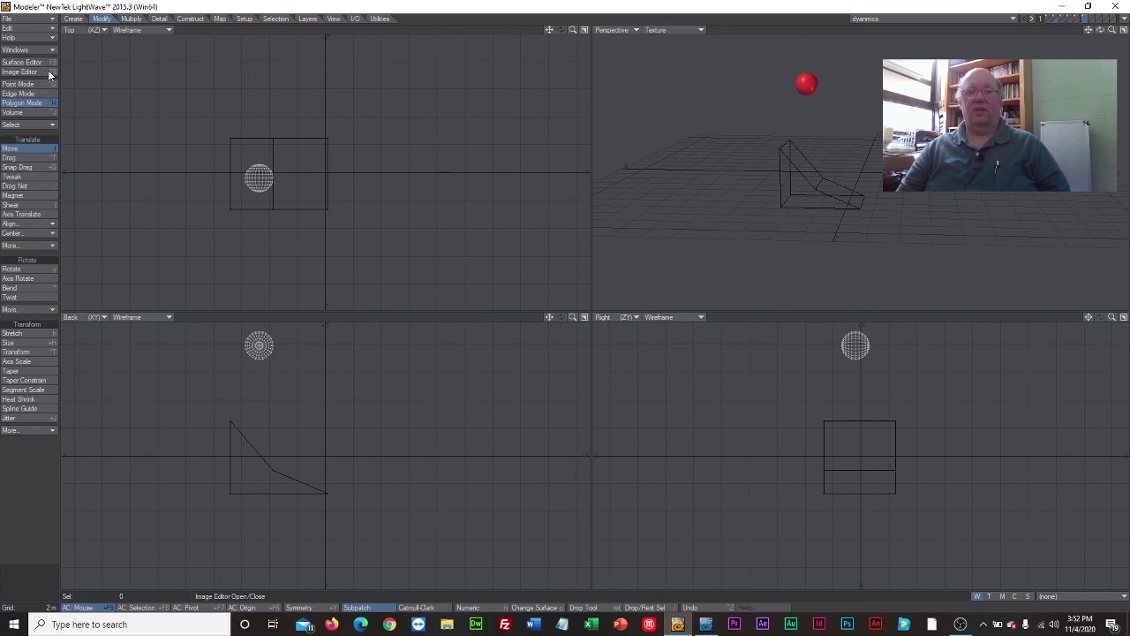
Switch back to Layout's perspective view and make the red ball a dynamic rigid body
{"action": "left_click", "coordinate": [706, 625]}
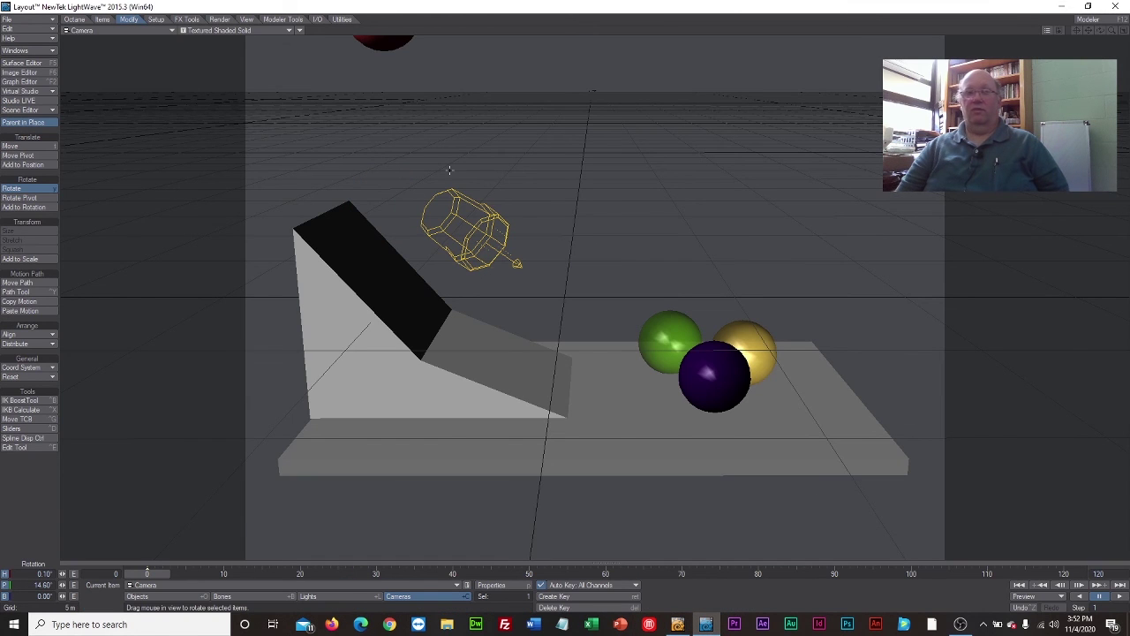
{"action": "left_click", "coordinate": [128, 31]}
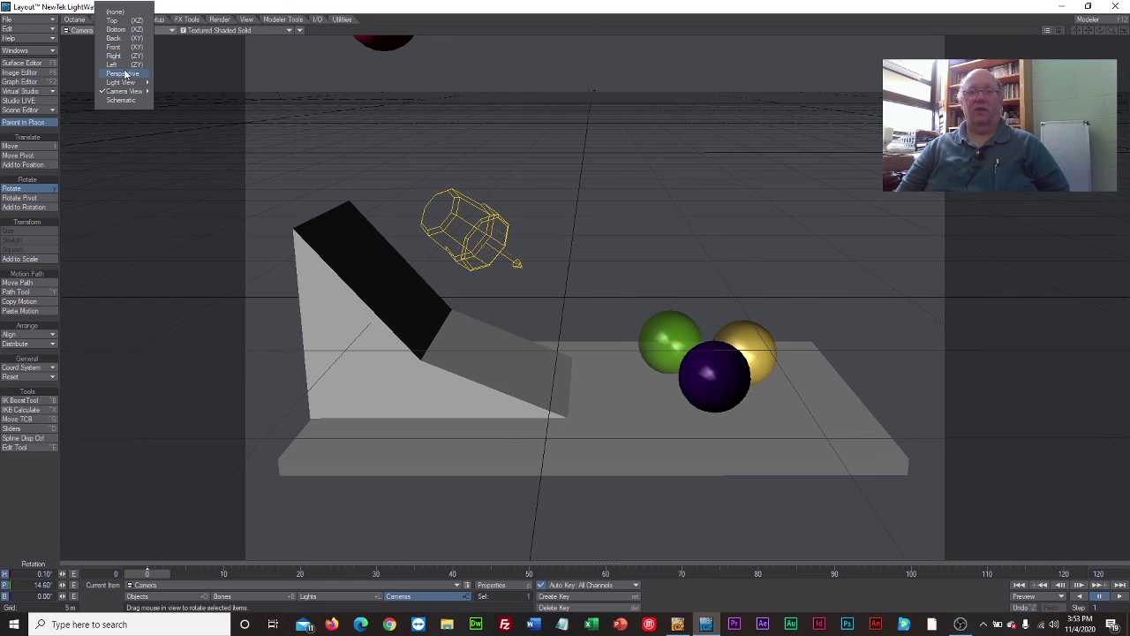
{"action": "left_click", "coordinate": [124, 70]}
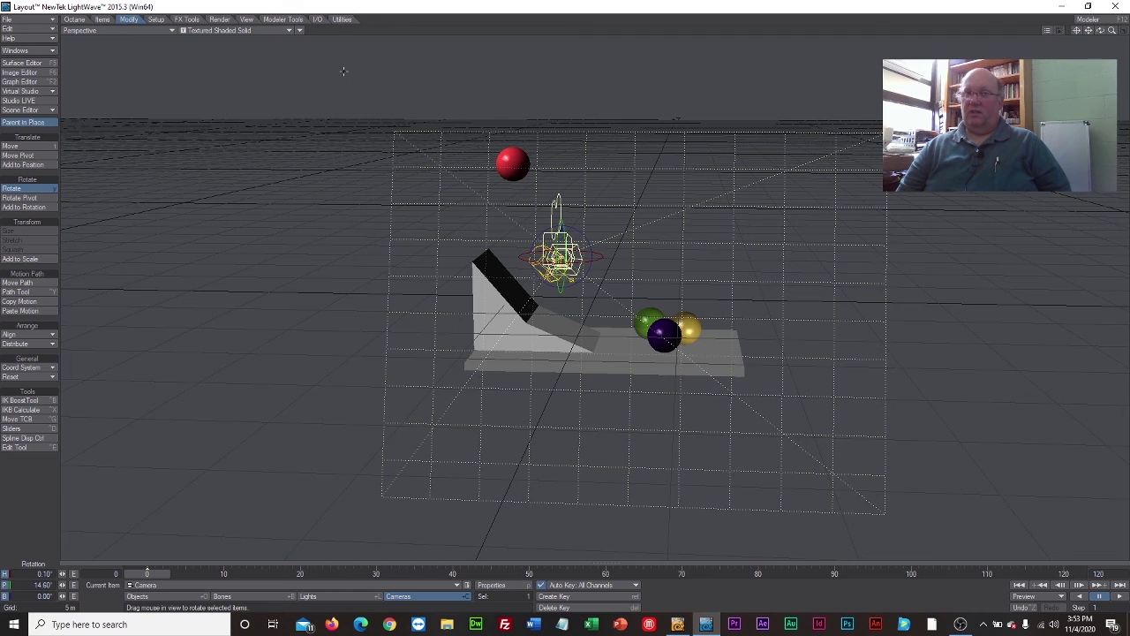
{"action": "left_click", "coordinate": [182, 19]}
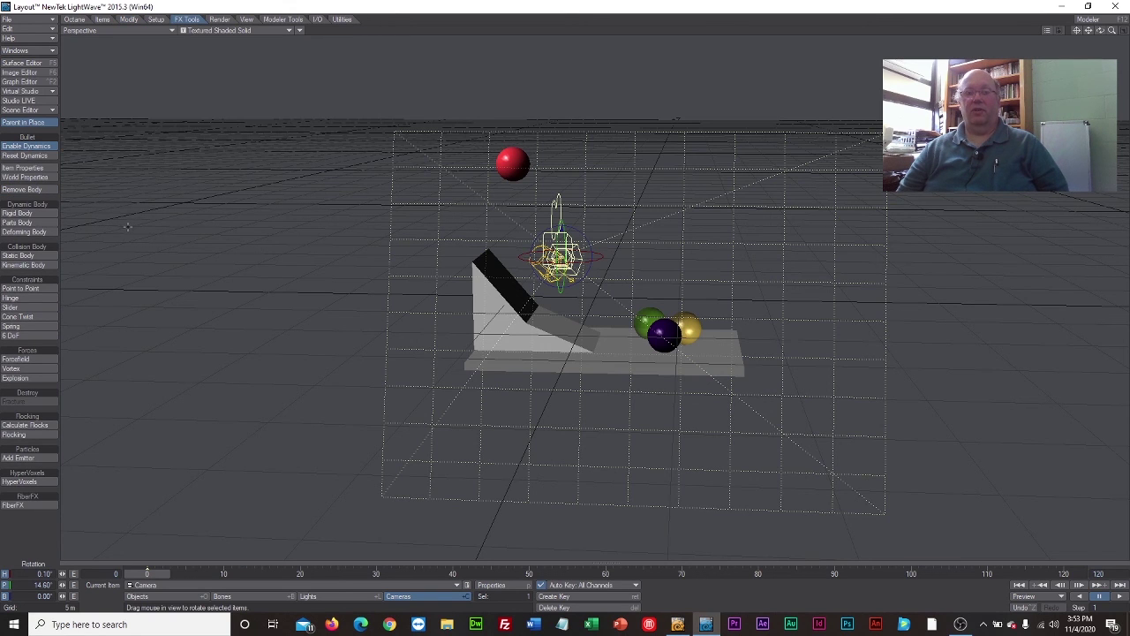
{"action": "left_click", "coordinate": [520, 166]}
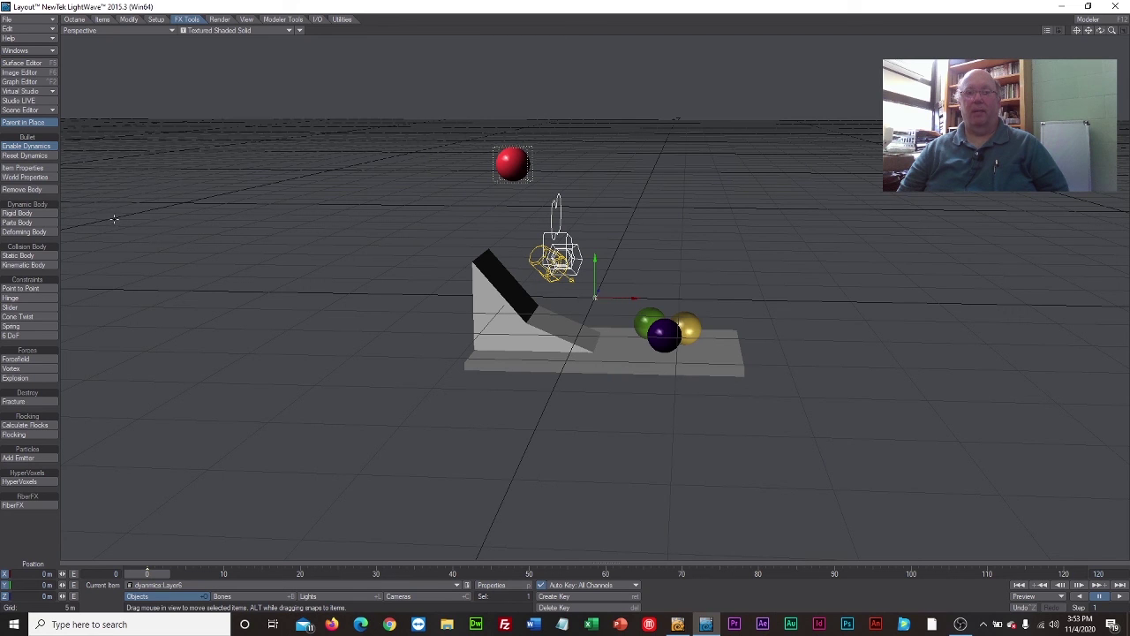
{"action": "left_click", "coordinate": [47, 215]}
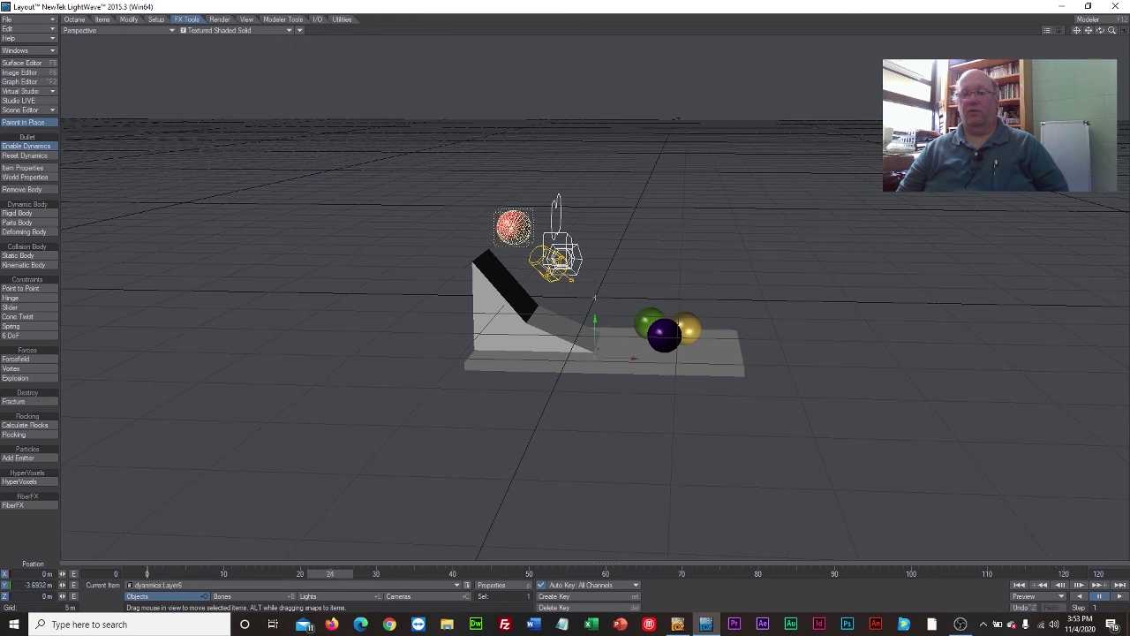
Scrub the simulation to examine how the red ball moves against the floor slab and ramp, returning to frame 0
{"action": "left_click_drag", "start_coordinate": [774, 574], "coordinate": [151, 576]}
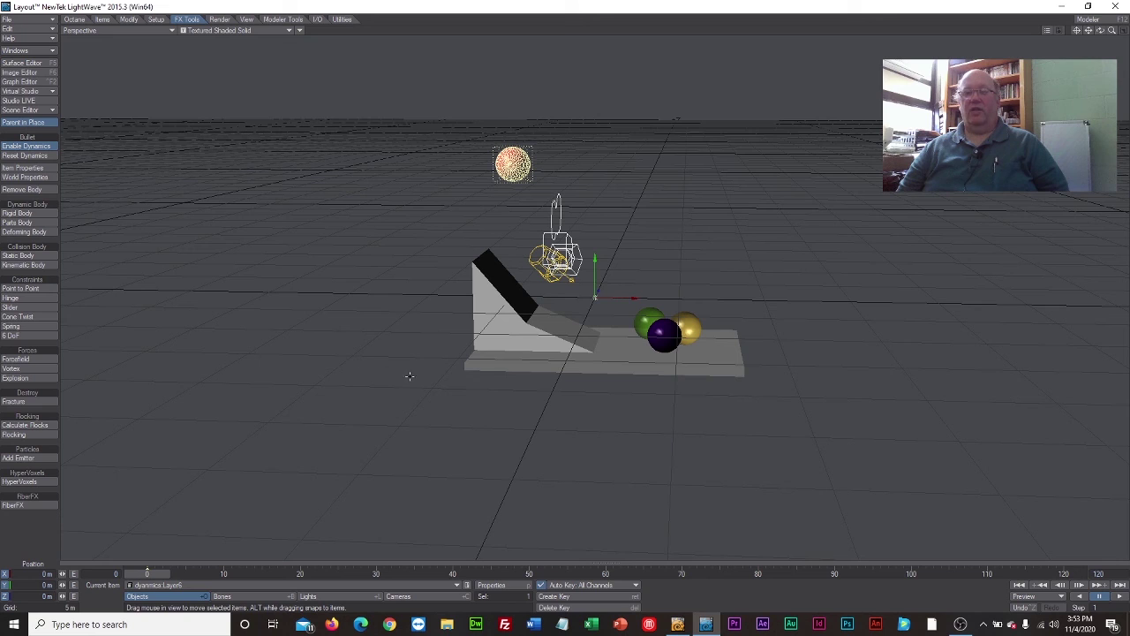
{"action": "left_click", "coordinate": [493, 367]}
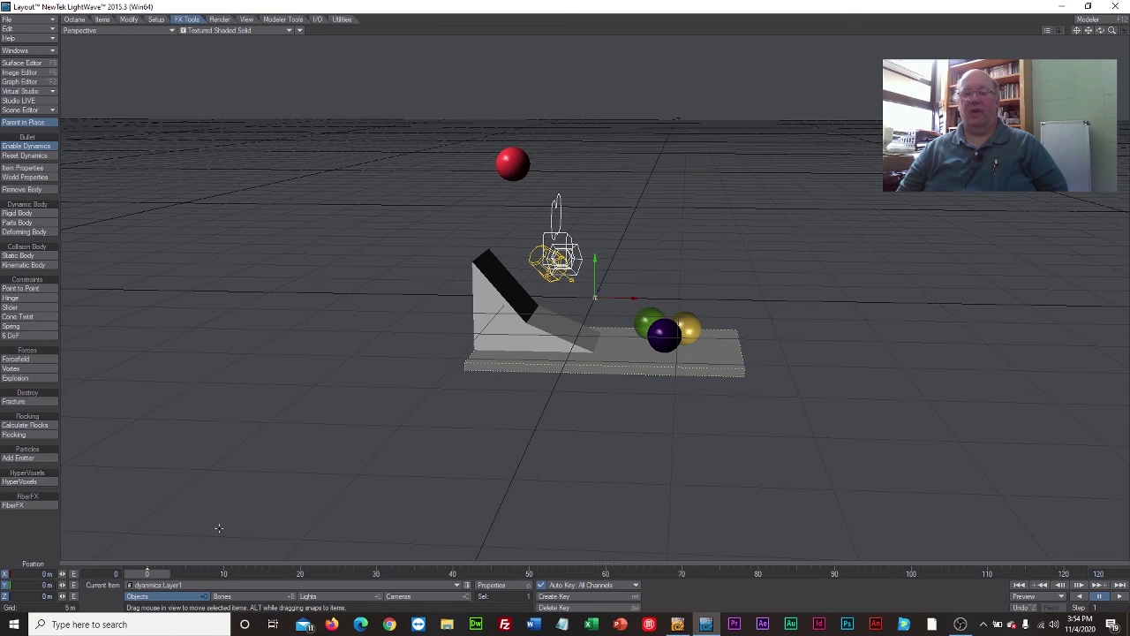
{"action": "mouse_move", "coordinate": [158, 573]}
{"action": "left_mouse_down"}
{"action": "mouse_move", "coordinate": [665, 575]}
{"action": "mouse_move", "coordinate": [146, 574]}
{"action": "left_mouse_up"}
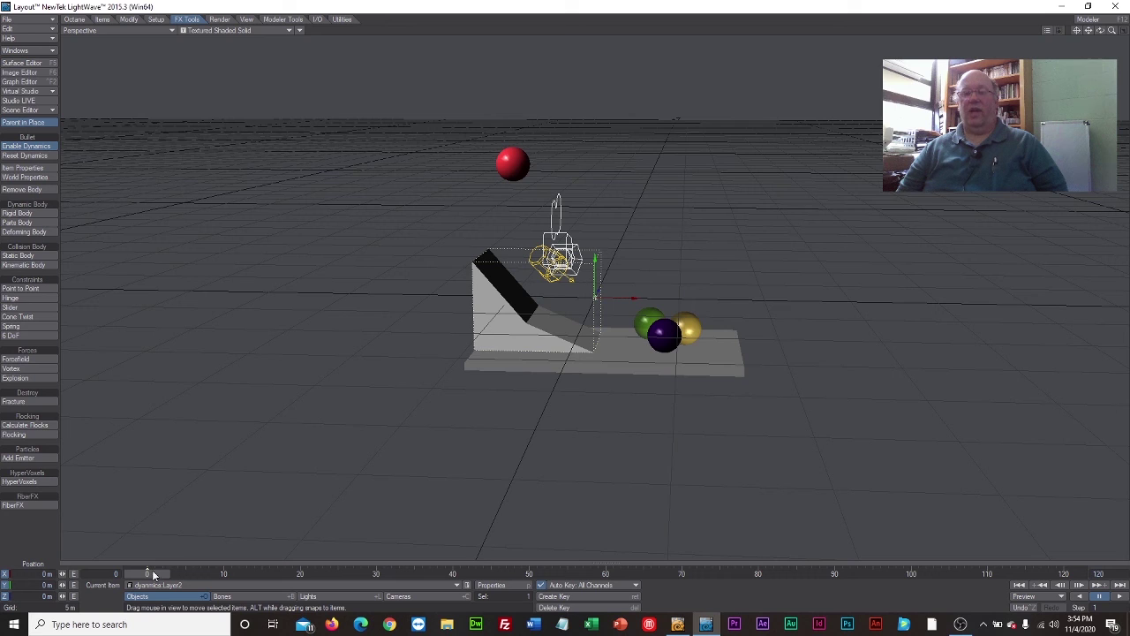
{"action": "mouse_move", "coordinate": [147, 575]}
{"action": "left_mouse_down"}
{"action": "mouse_move", "coordinate": [1064, 574]}
{"action": "mouse_move", "coordinate": [147, 574]}
{"action": "left_mouse_up"}
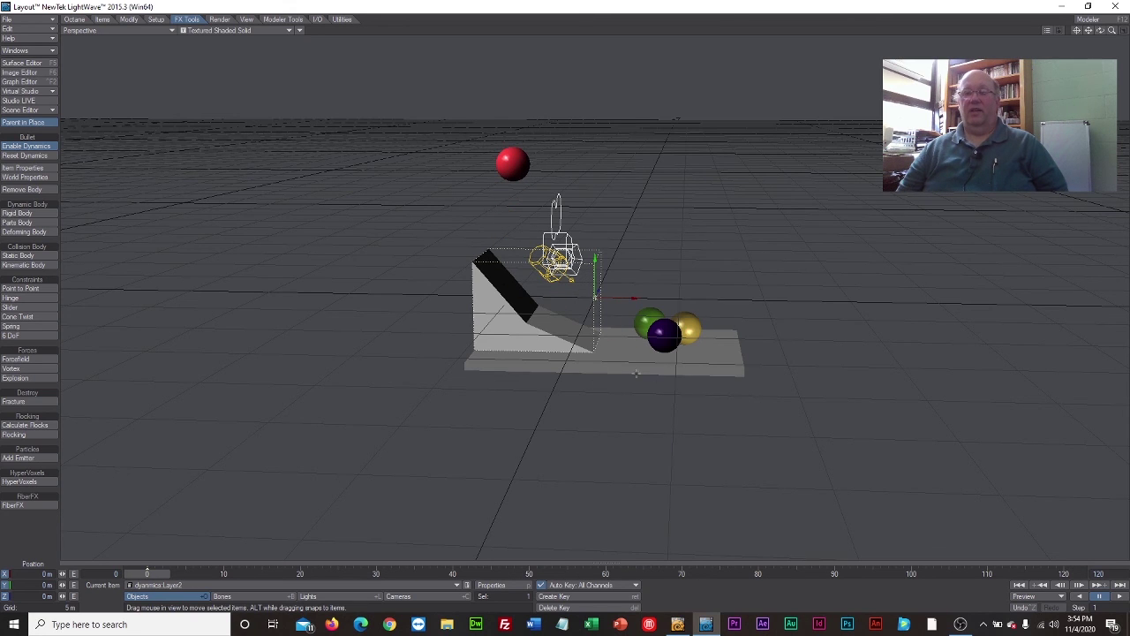
Make the black ball and the yellow ball dynamic rigid bodies
{"action": "left_click", "coordinate": [654, 348]}
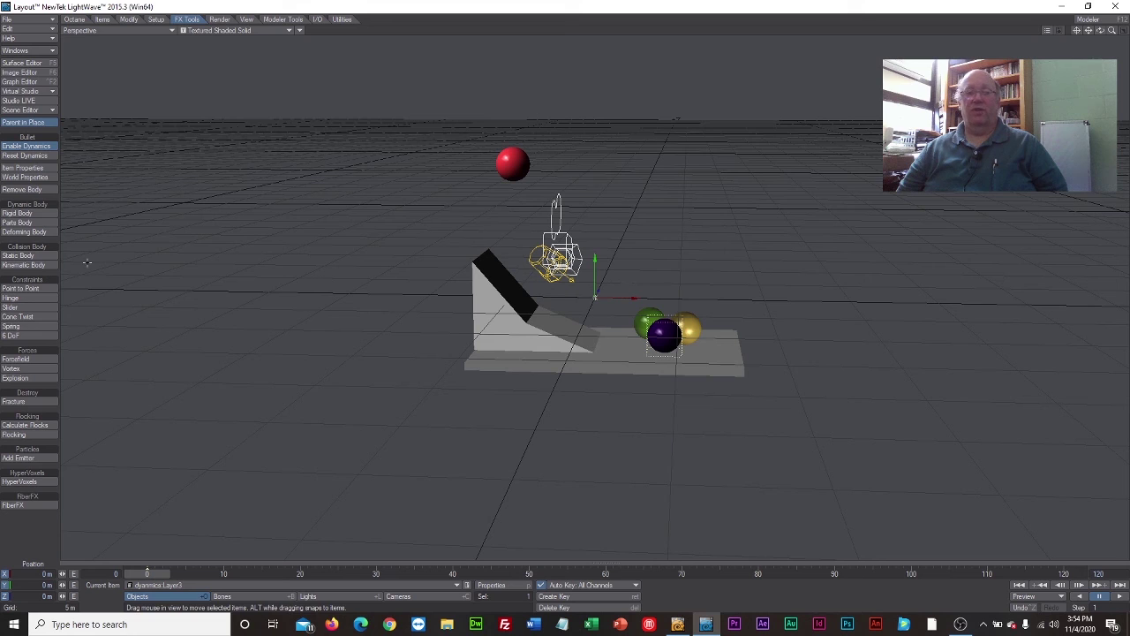
{"action": "left_click", "coordinate": [29, 217]}
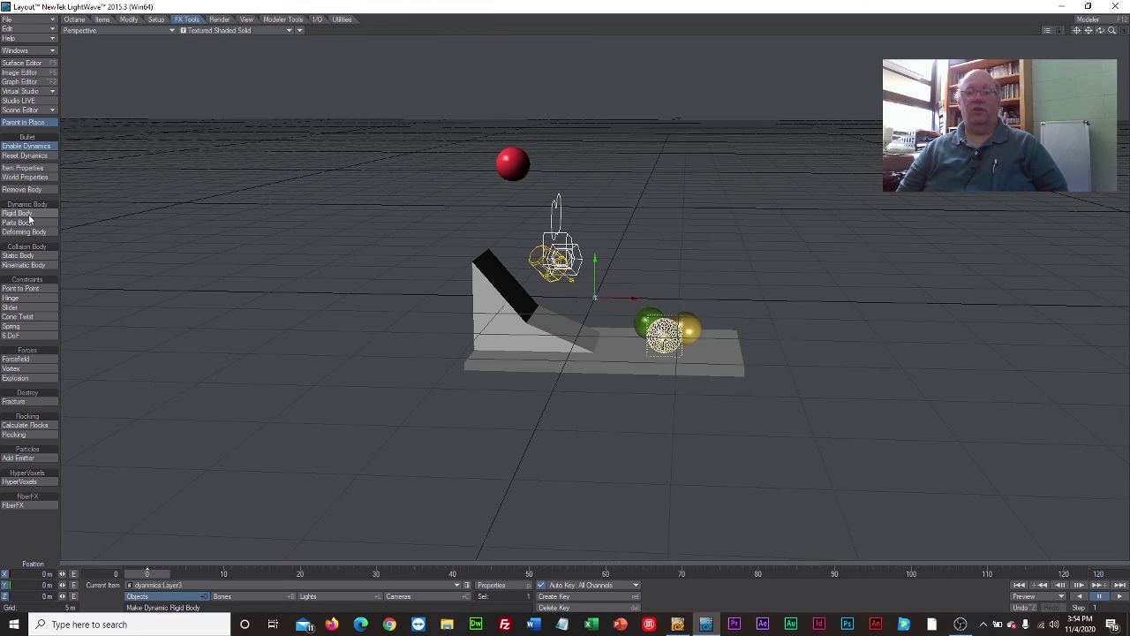
{"action": "left_click", "coordinate": [697, 328]}
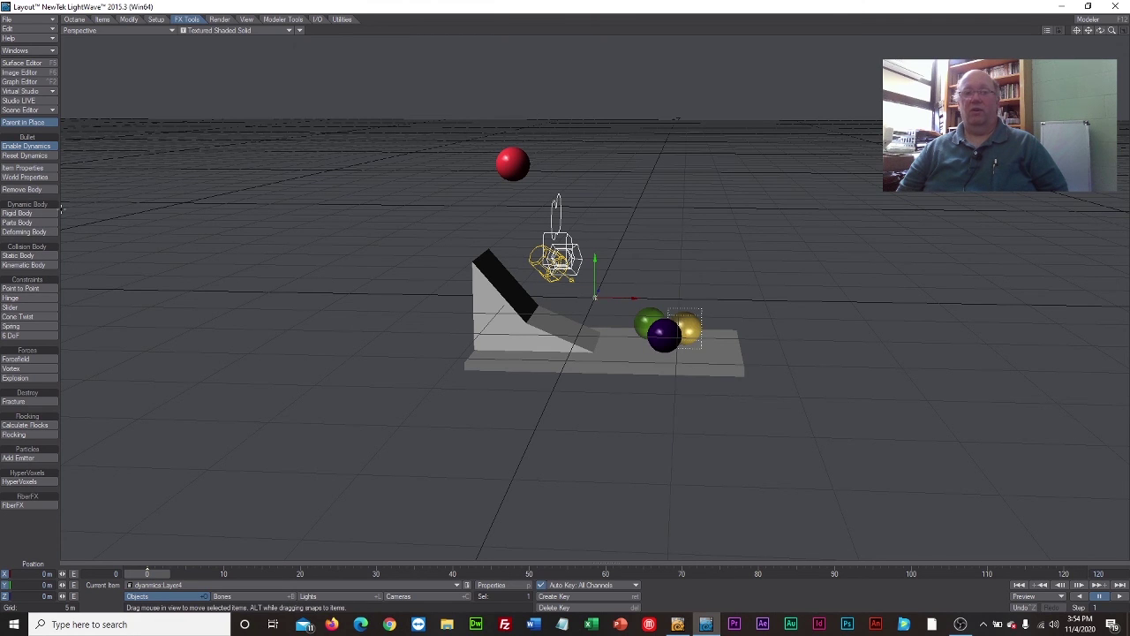
{"action": "left_click", "coordinate": [20, 213]}
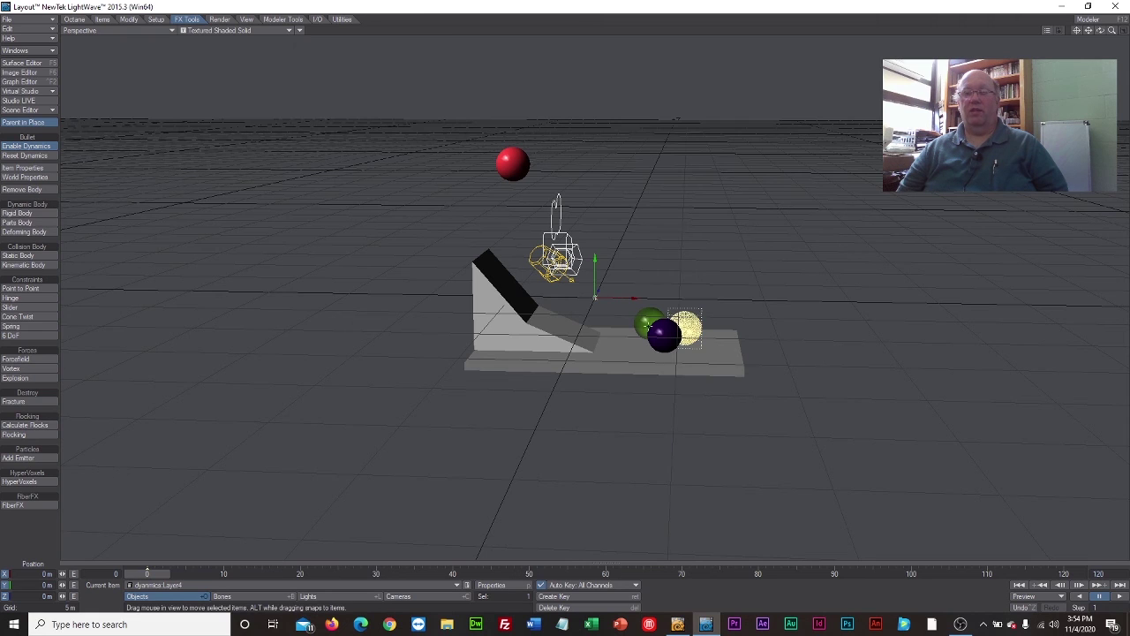
Make the green ball a dynamic rigid body and scrub the simulation through to frame 120
{"action": "left_click", "coordinate": [648, 327]}
{"action": "left_click", "coordinate": [27, 215]}
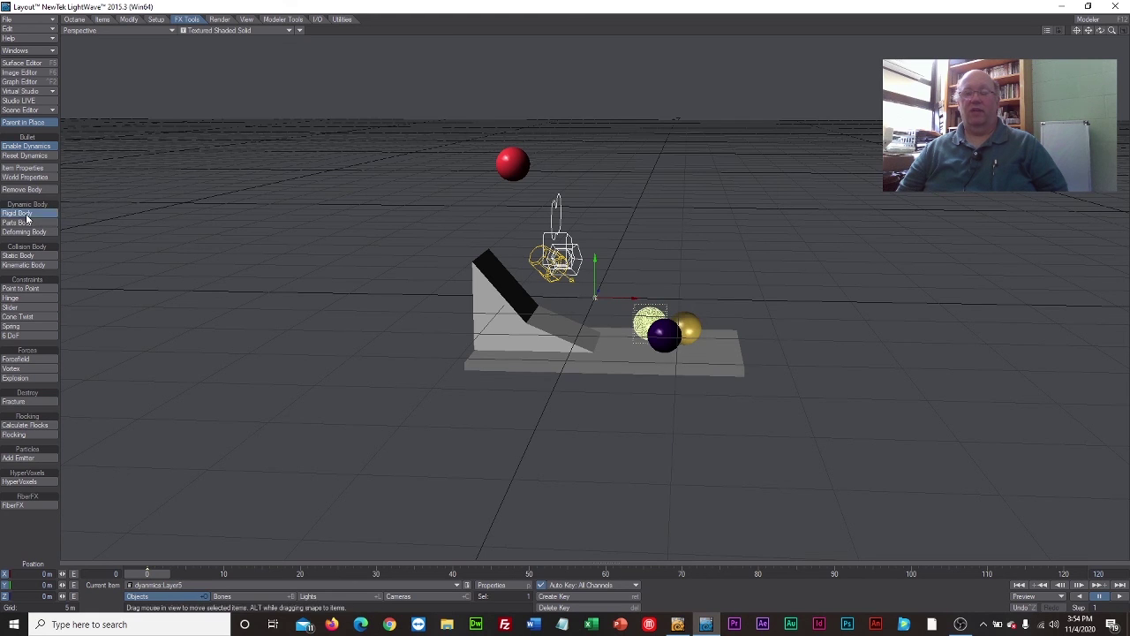
{"action": "mouse_move", "coordinate": [148, 574]}
{"action": "left_mouse_down"}
{"action": "mouse_move", "coordinate": [1064, 574]}
{"action": "mouse_move", "coordinate": [148, 574]}
{"action": "left_mouse_up"}
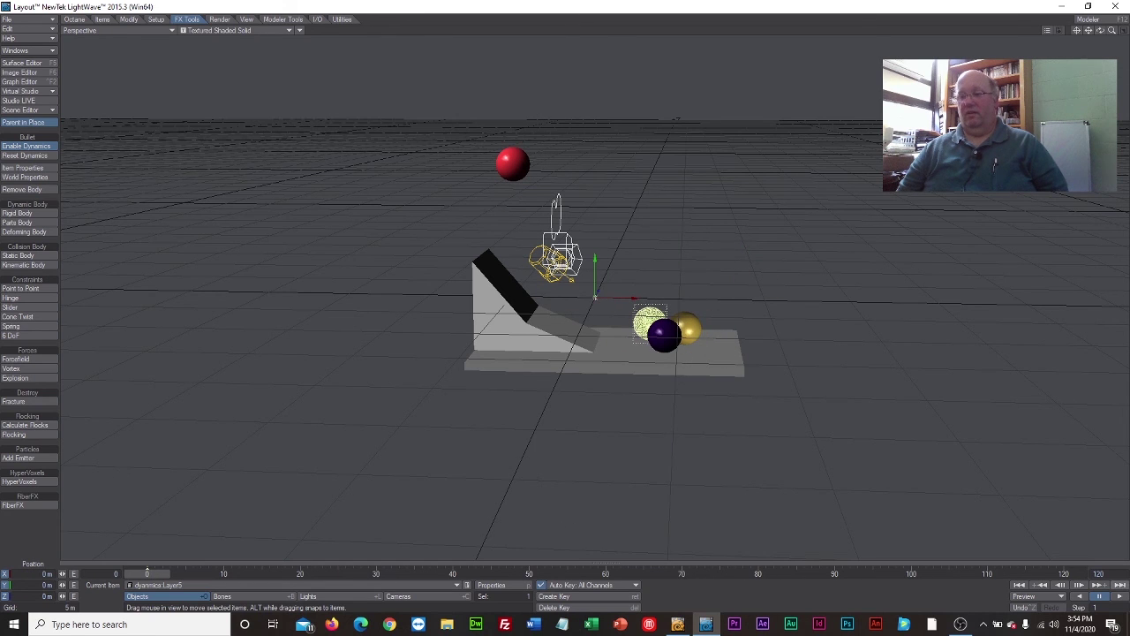
{"action": "left_click_drag", "start_coordinate": [147, 574], "coordinate": [1065, 574]}
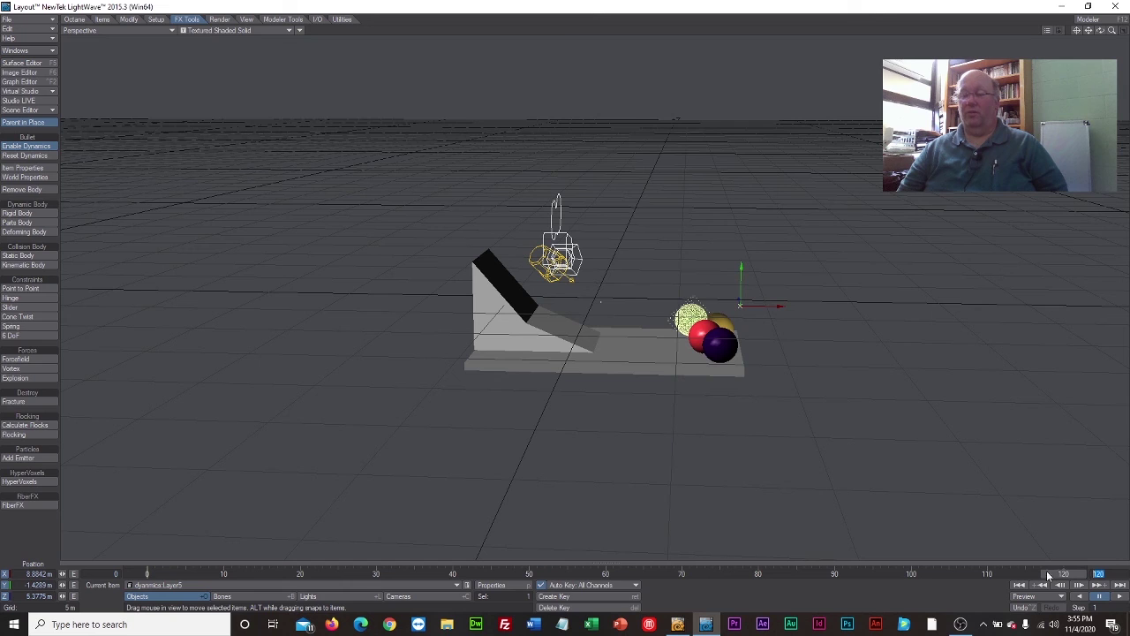
Extend the timeline's end frame to 500 and play the simulation from the start, returning to frame 0
{"action": "type", "text": "500"}
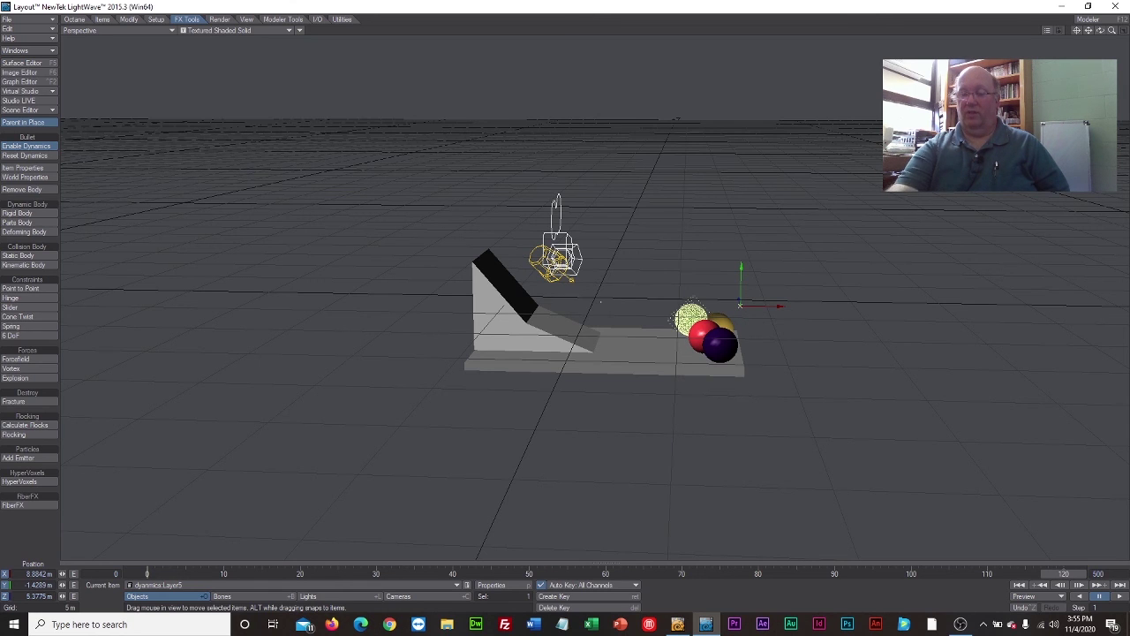
{"action": "key", "text": "Return"}
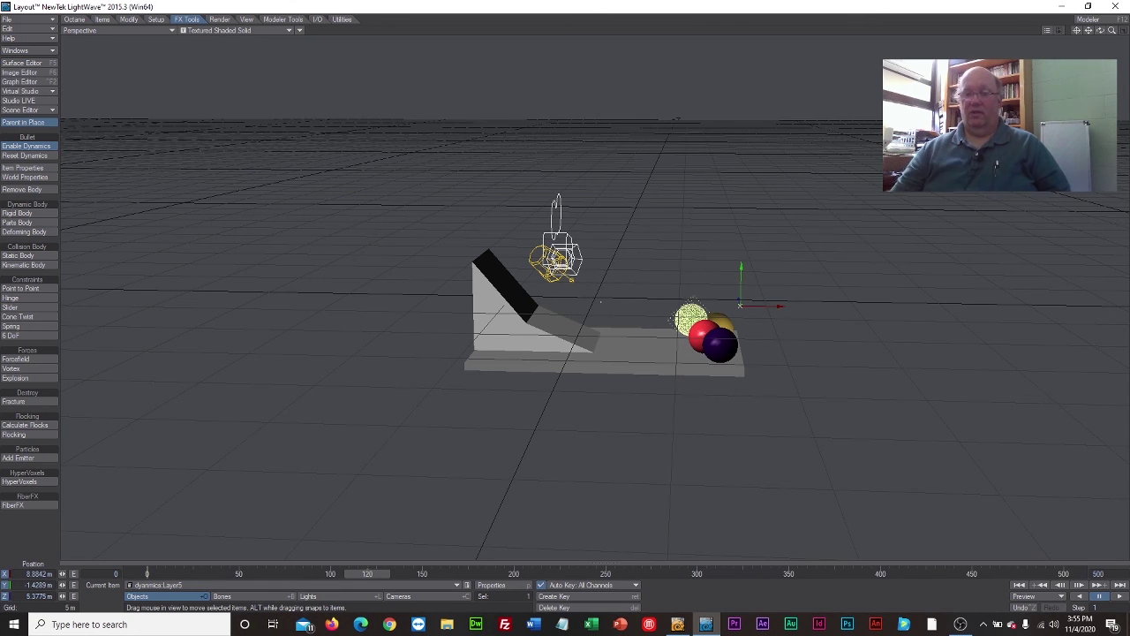
{"action": "mouse_move", "coordinate": [378, 571]}
{"action": "left_mouse_down"}
{"action": "mouse_move", "coordinate": [910, 573]}
{"action": "mouse_move", "coordinate": [262, 573]}
{"action": "mouse_move", "coordinate": [777, 574]}
{"action": "mouse_move", "coordinate": [371, 576]}
{"action": "left_mouse_up"}
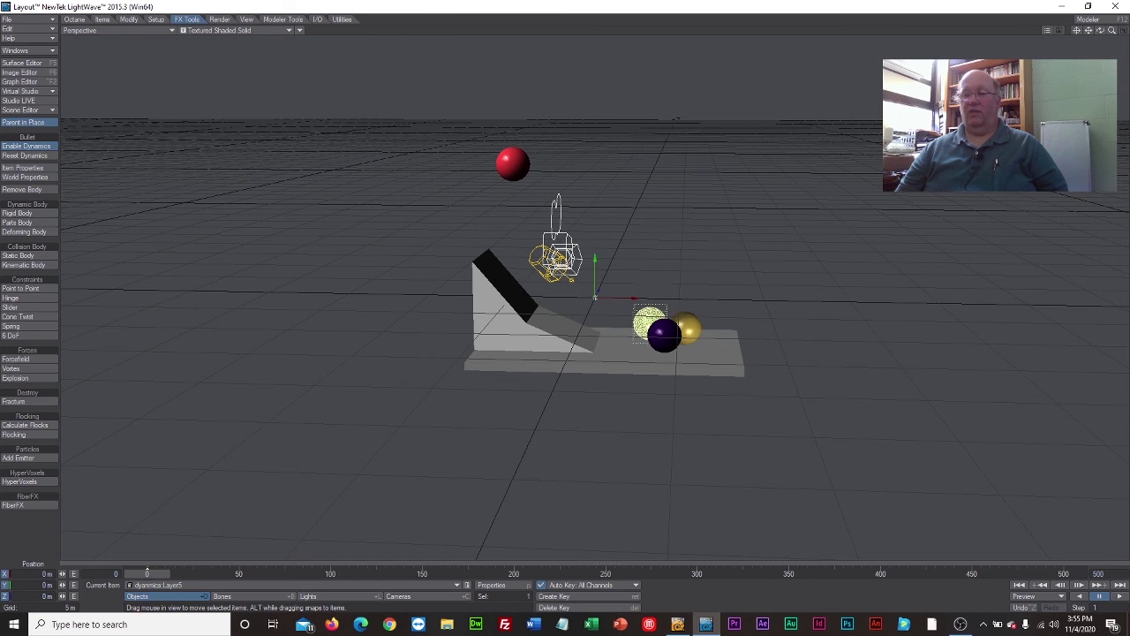
{"action": "left_click", "coordinate": [1120, 597]}
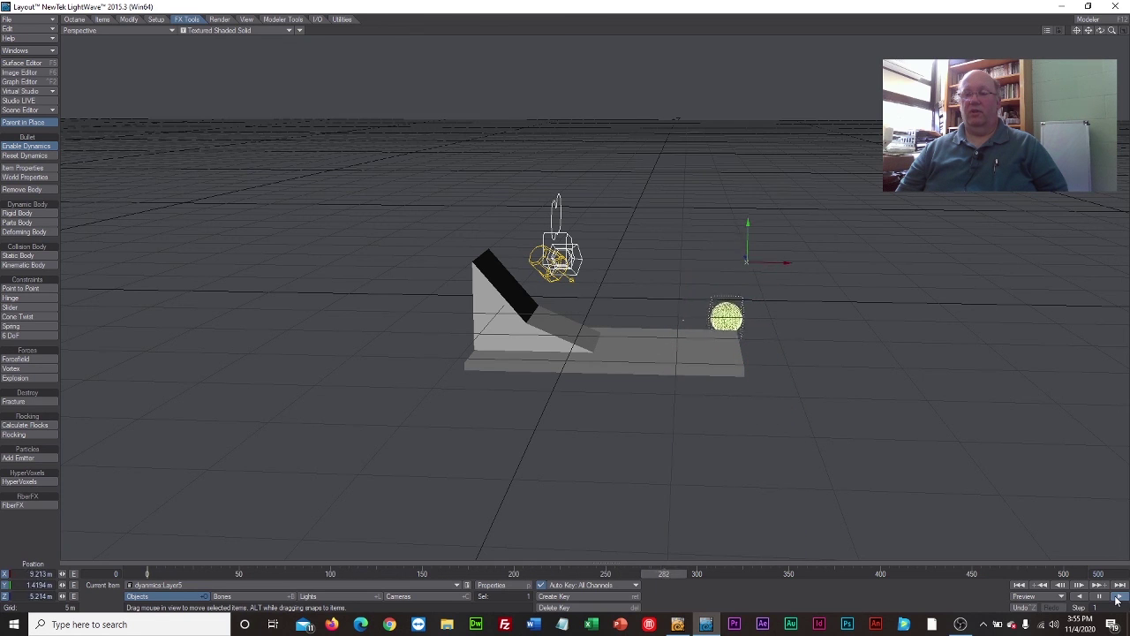
{"action": "left_click", "coordinate": [1118, 598]}
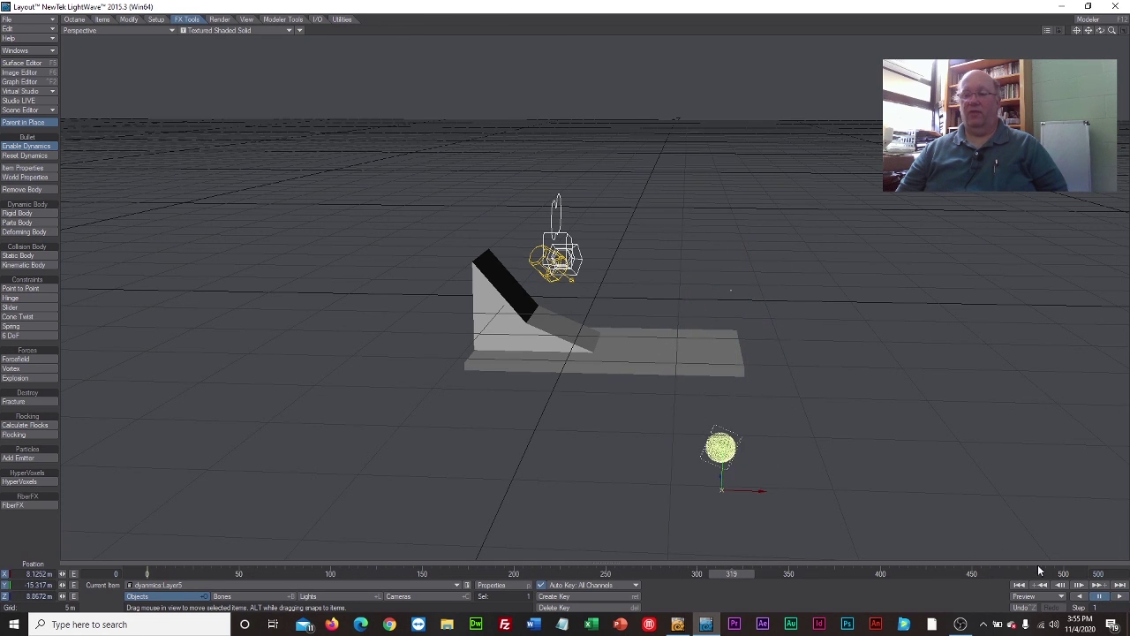
{"action": "left_click_drag", "start_coordinate": [728, 574], "coordinate": [146, 574]}
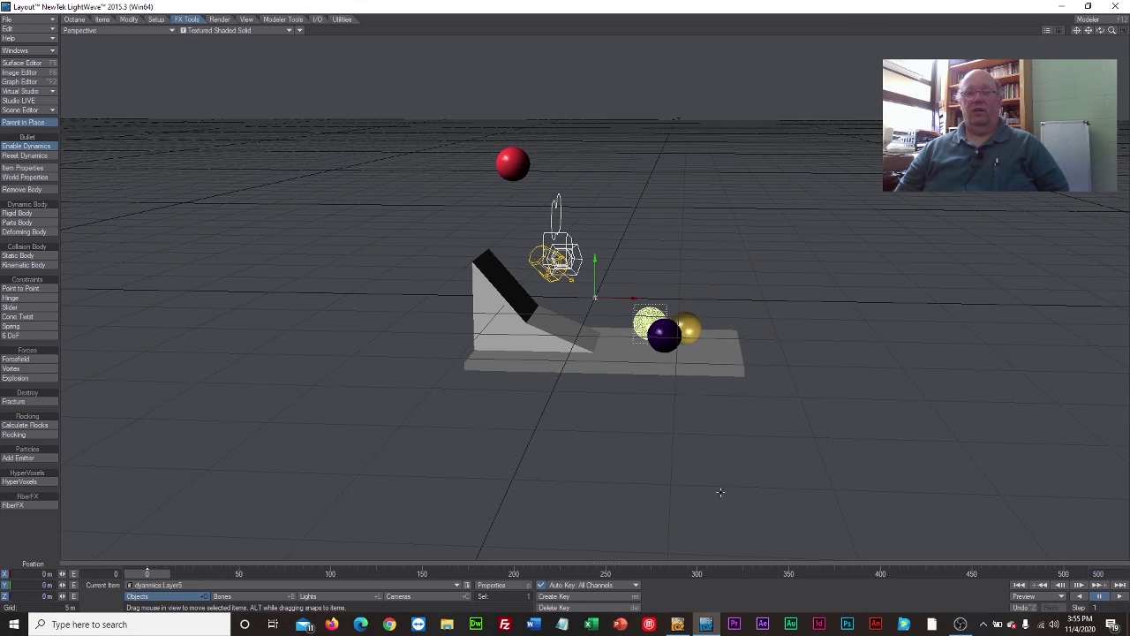
Set the red ball's density to 10000 kg/unit in its Bullet item properties
{"action": "left_click", "coordinate": [513, 165]}
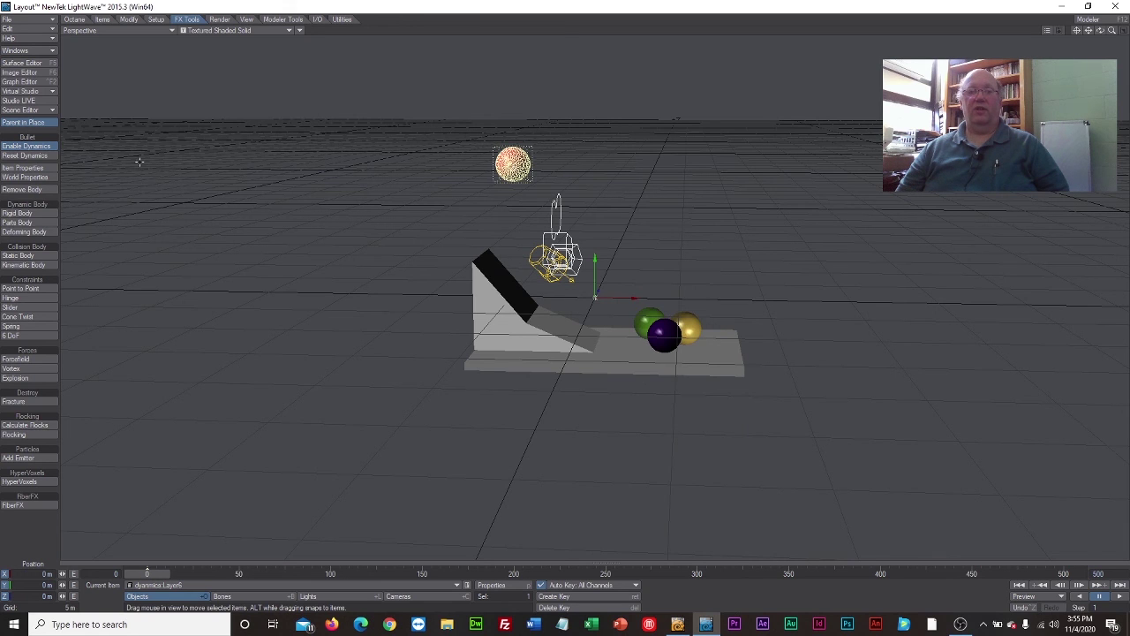
{"action": "left_click", "coordinate": [23, 168]}
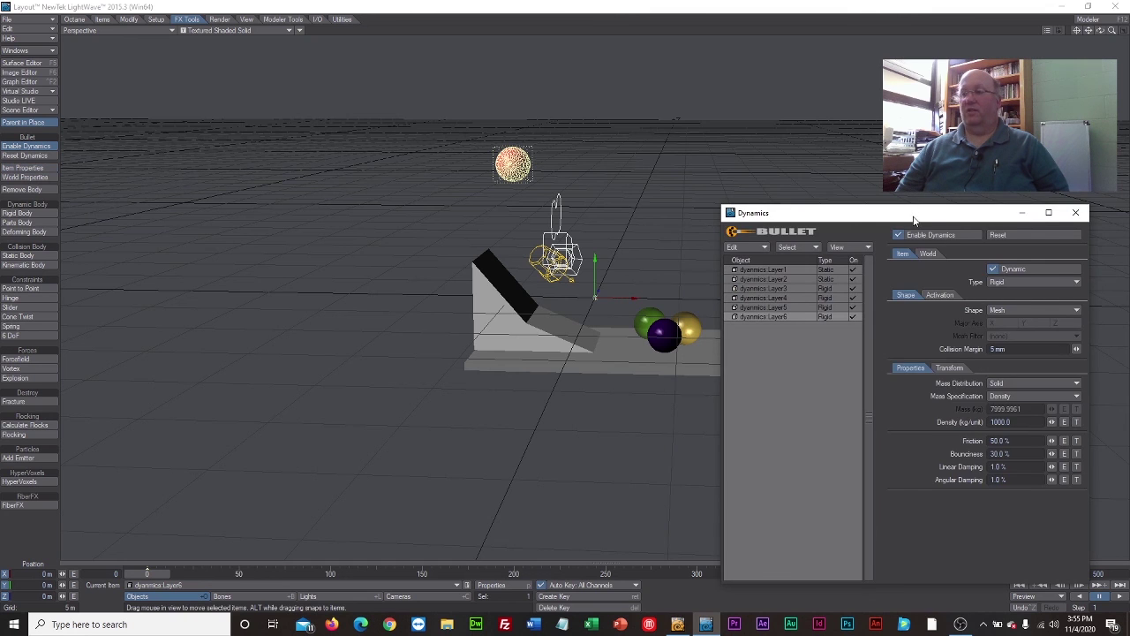
{"action": "left_click_drag", "start_coordinate": [916, 218], "coordinate": [275, 158]}
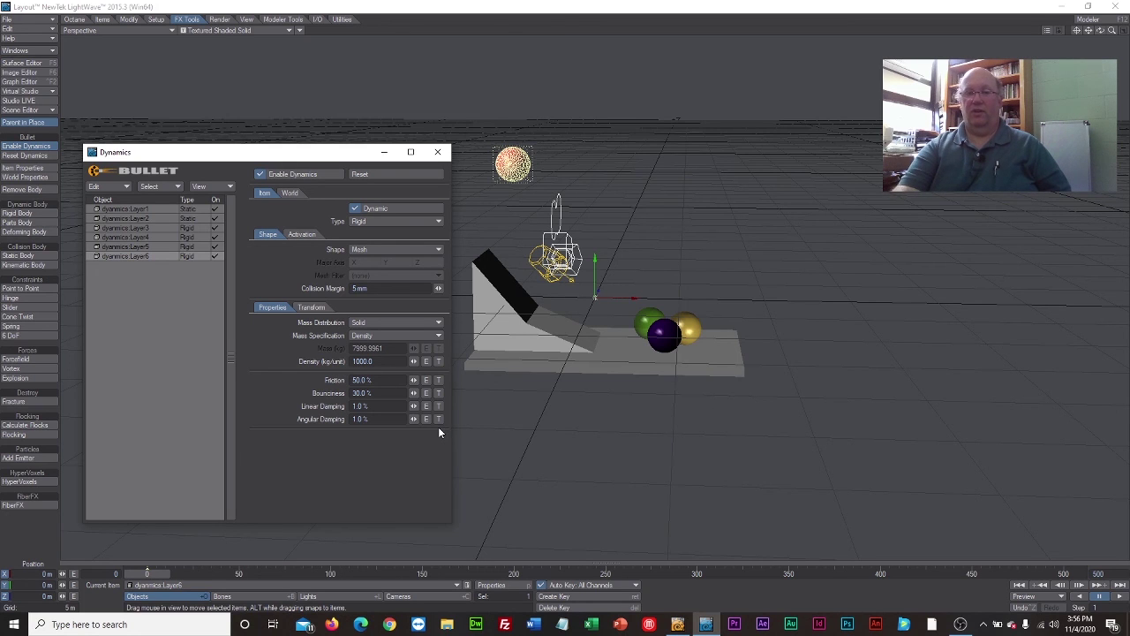
{"action": "type", "text": "0"}
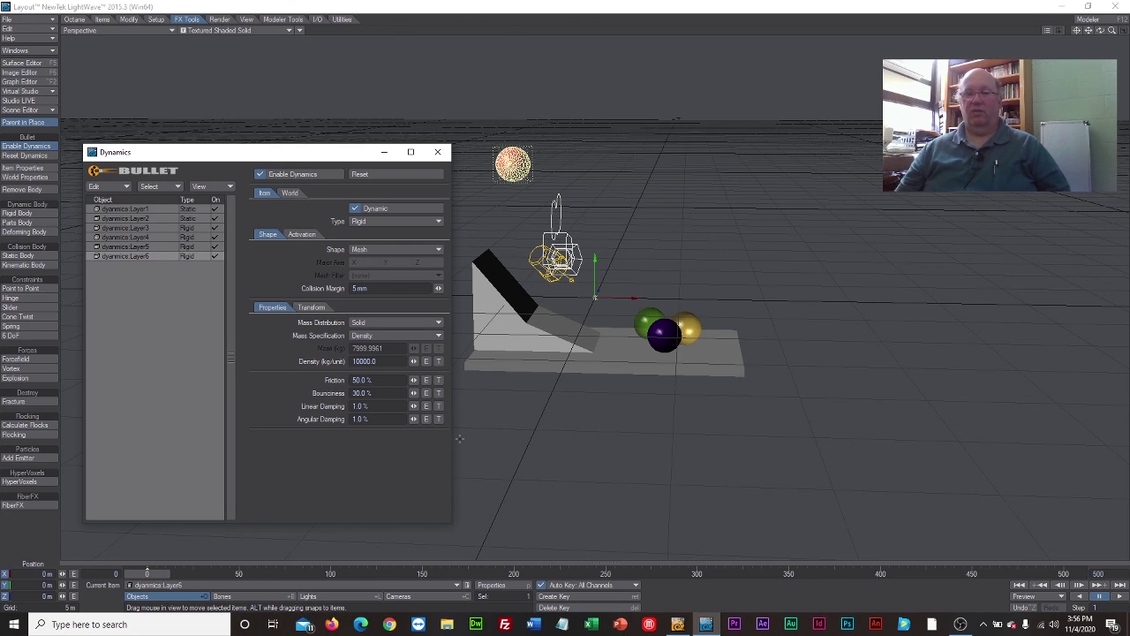
Play and scrub the simulation to examine from the side and the slab's end how the red ball meets the others, returning to frame 0
{"action": "mouse_move", "coordinate": [159, 576]}
{"action": "left_mouse_down"}
{"action": "mouse_move", "coordinate": [657, 575]}
{"action": "mouse_move", "coordinate": [157, 576]}
{"action": "left_mouse_up"}
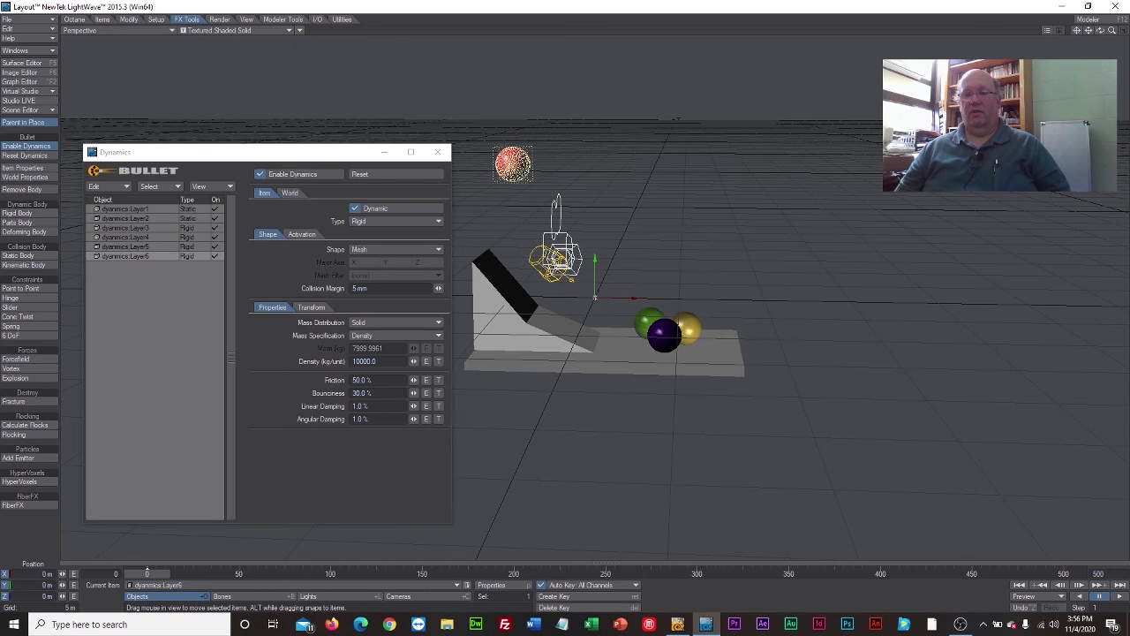
{"action": "left_click", "coordinate": [1122, 598]}
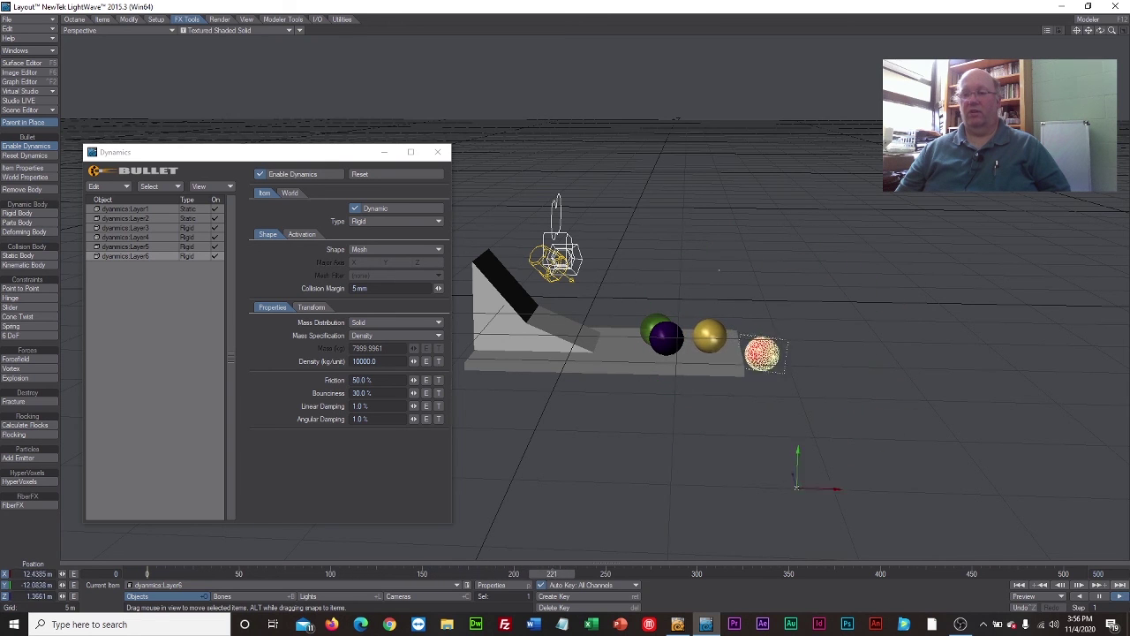
{"action": "left_click", "coordinate": [1097, 597]}
{"action": "left_click_drag", "start_coordinate": [708, 574], "coordinate": [292, 574]}
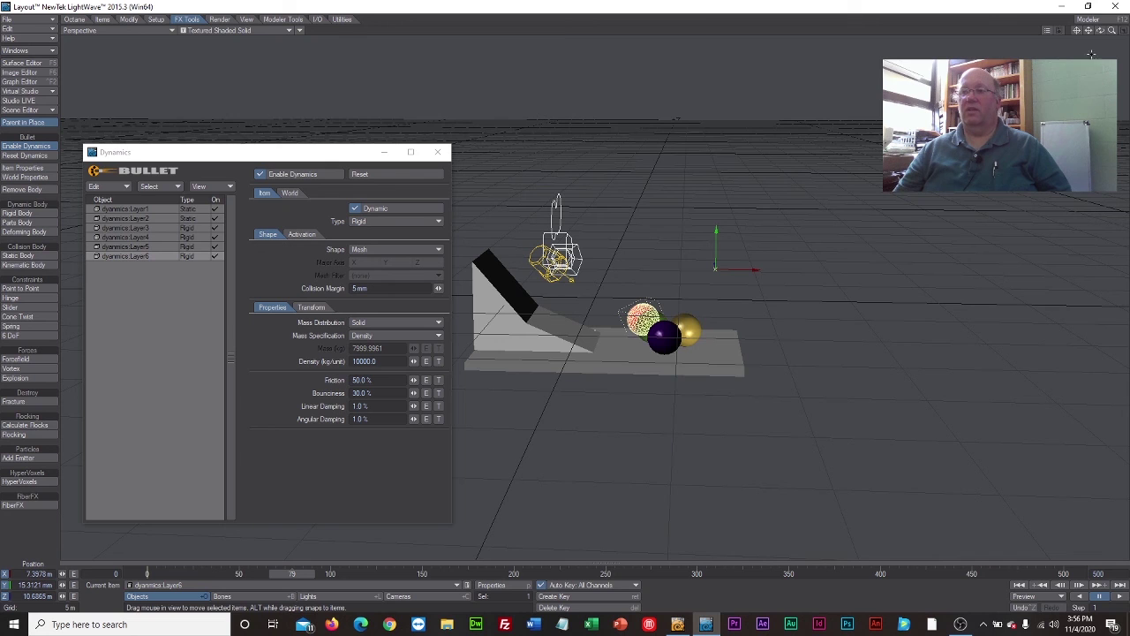
{"action": "mouse_move", "coordinate": [1101, 32]}
{"action": "left_mouse_down"}
{"action": "mouse_move", "coordinate": [976, 40]}
{"action": "mouse_move", "coordinate": [1100, 35]}
{"action": "left_mouse_up"}
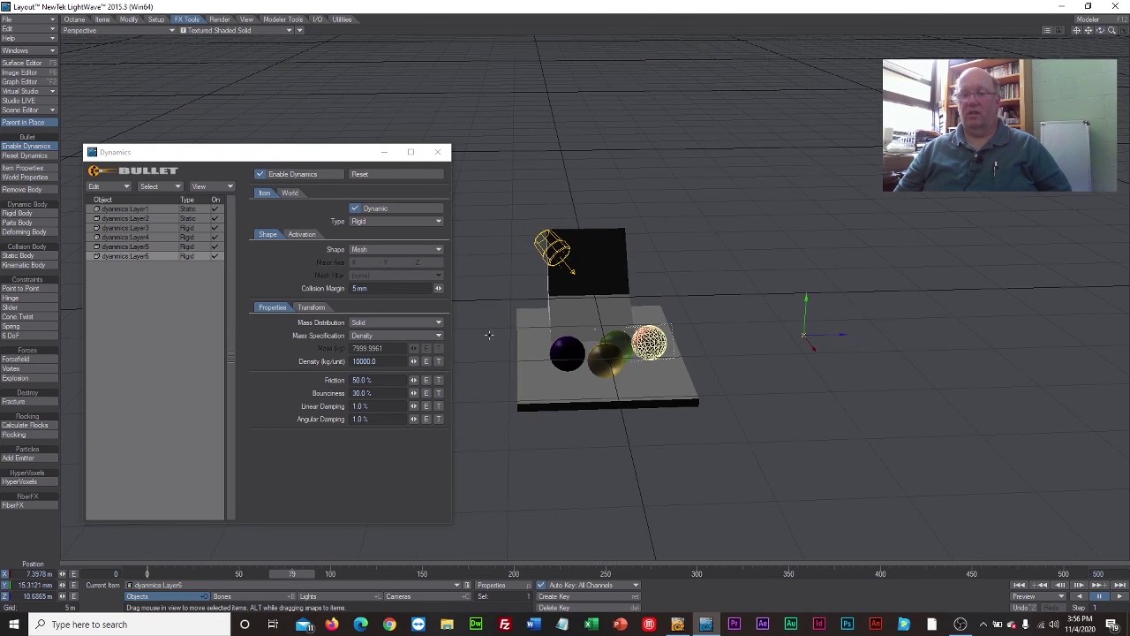
{"action": "left_click_drag", "start_coordinate": [320, 572], "coordinate": [146, 574]}
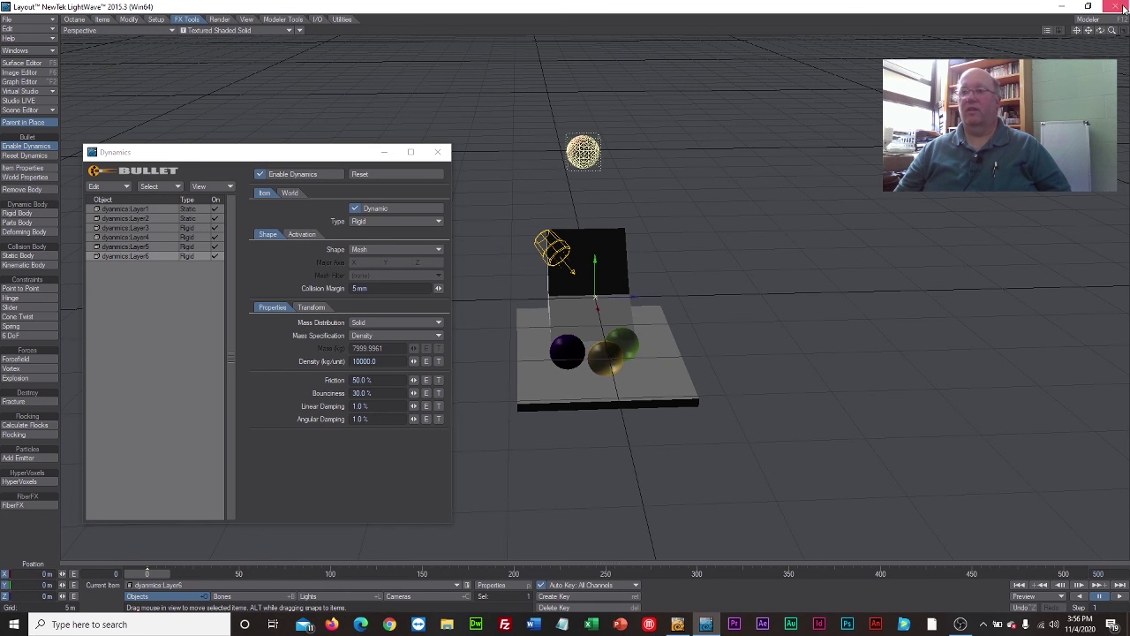
Set the red ball's friction to 0% and its bounciness to 55%
{"action": "left_click_drag", "start_coordinate": [1104, 33], "coordinate": [993, 34]}
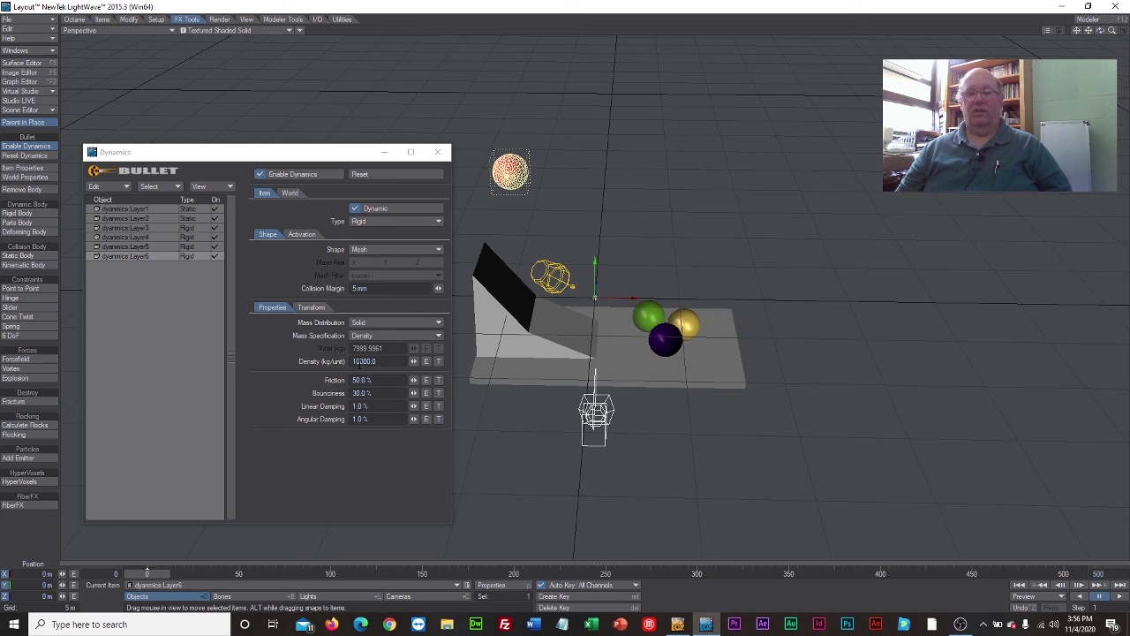
{"action": "left_click", "coordinate": [356, 364]}
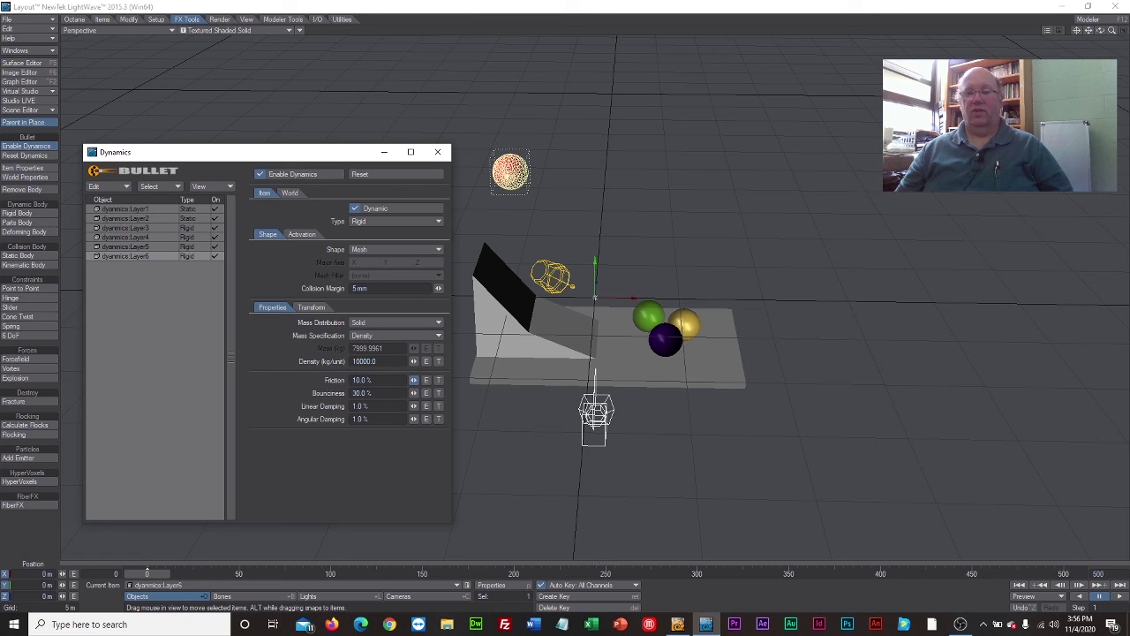
{"action": "left_click_drag", "start_coordinate": [413, 380], "coordinate": [396, 379]}
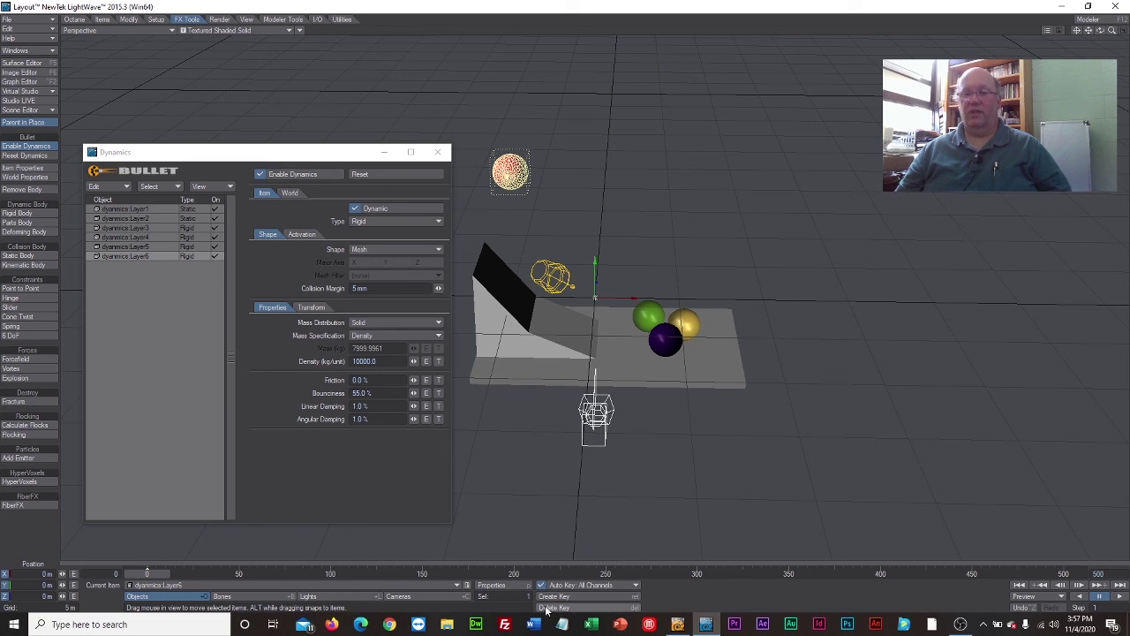
In Modeler, move the red ball sideways above the ramp in the top view, and return to Layout to scrub the simulation
{"action": "left_click", "coordinate": [677, 624]}
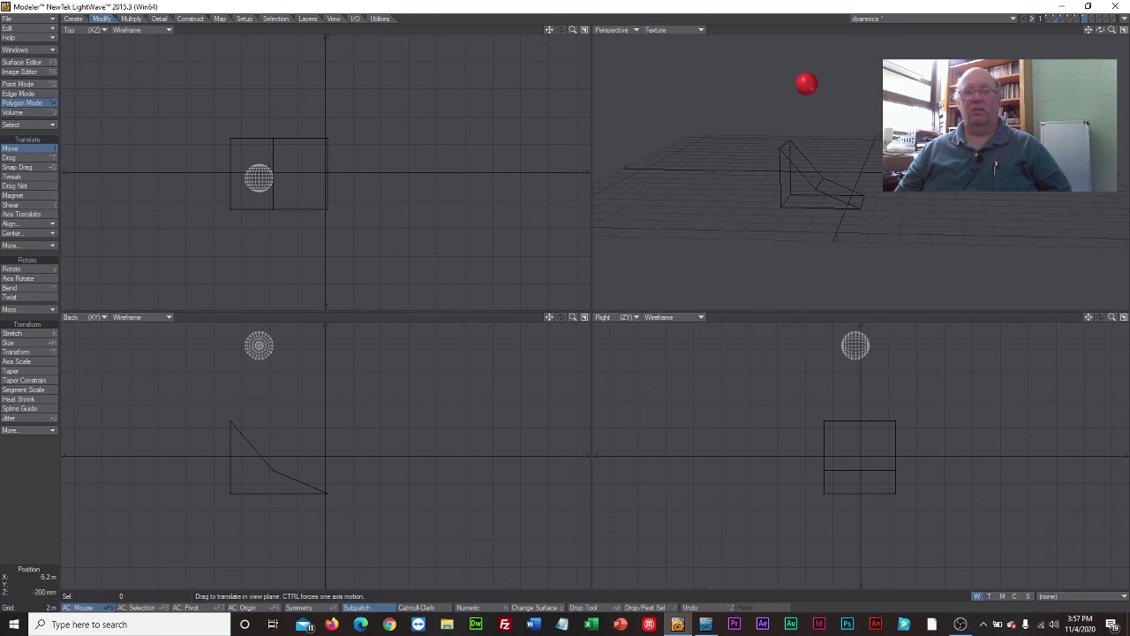
{"action": "left_click_drag", "start_coordinate": [259, 179], "coordinate": [256, 192]}
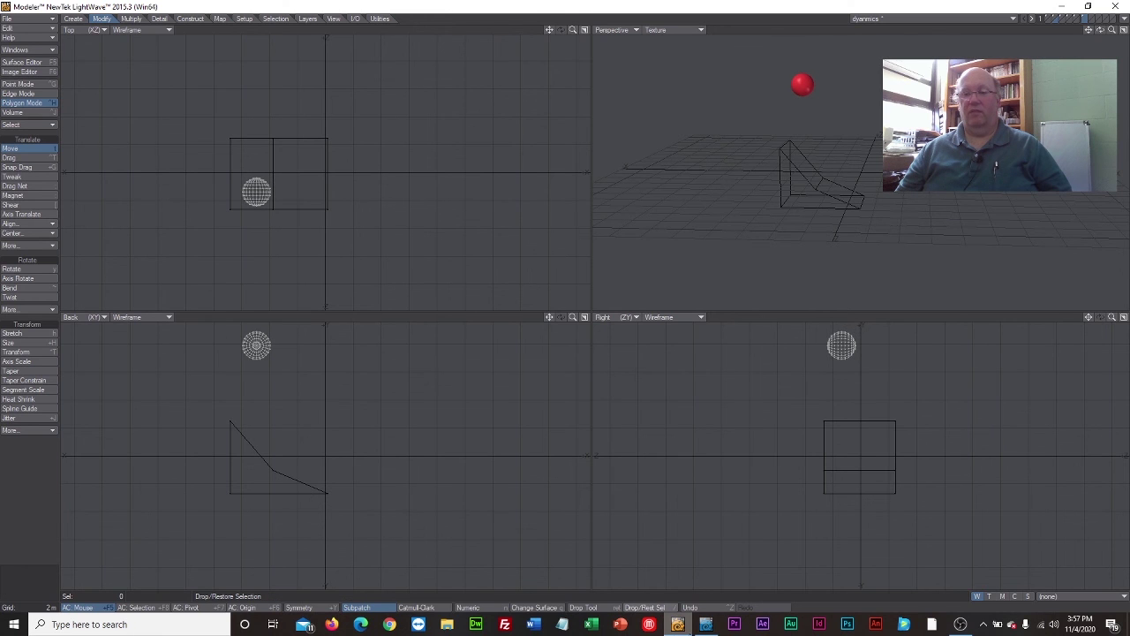
{"action": "left_click", "coordinate": [705, 624]}
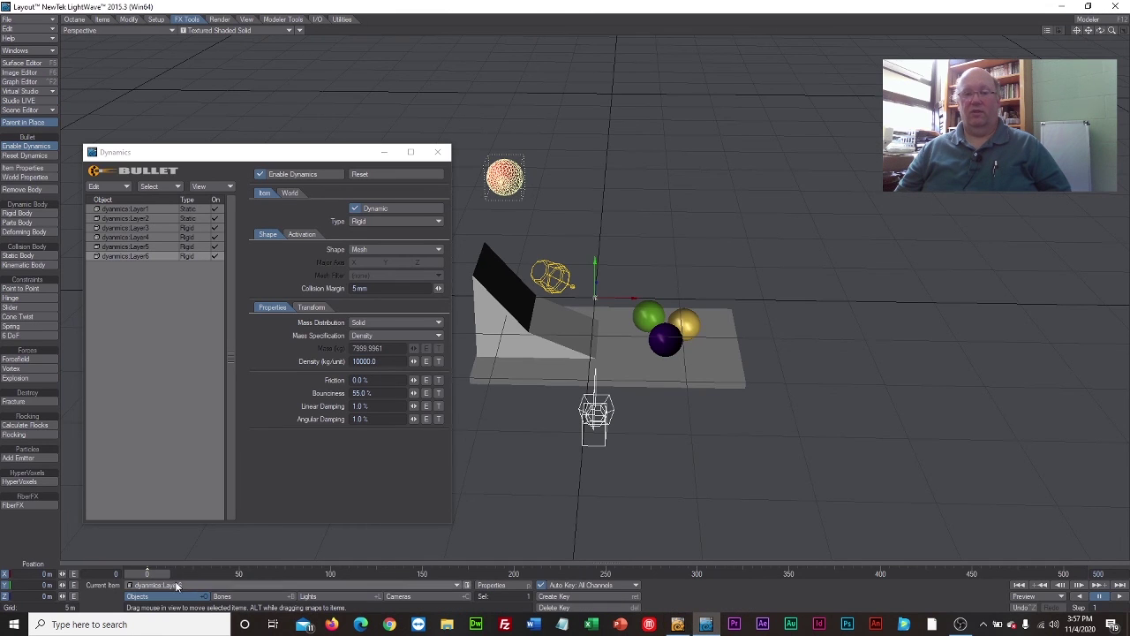
{"action": "mouse_move", "coordinate": [161, 575]}
{"action": "left_mouse_down"}
{"action": "mouse_move", "coordinate": [456, 575]}
{"action": "mouse_move", "coordinate": [157, 575]}
{"action": "left_mouse_up"}
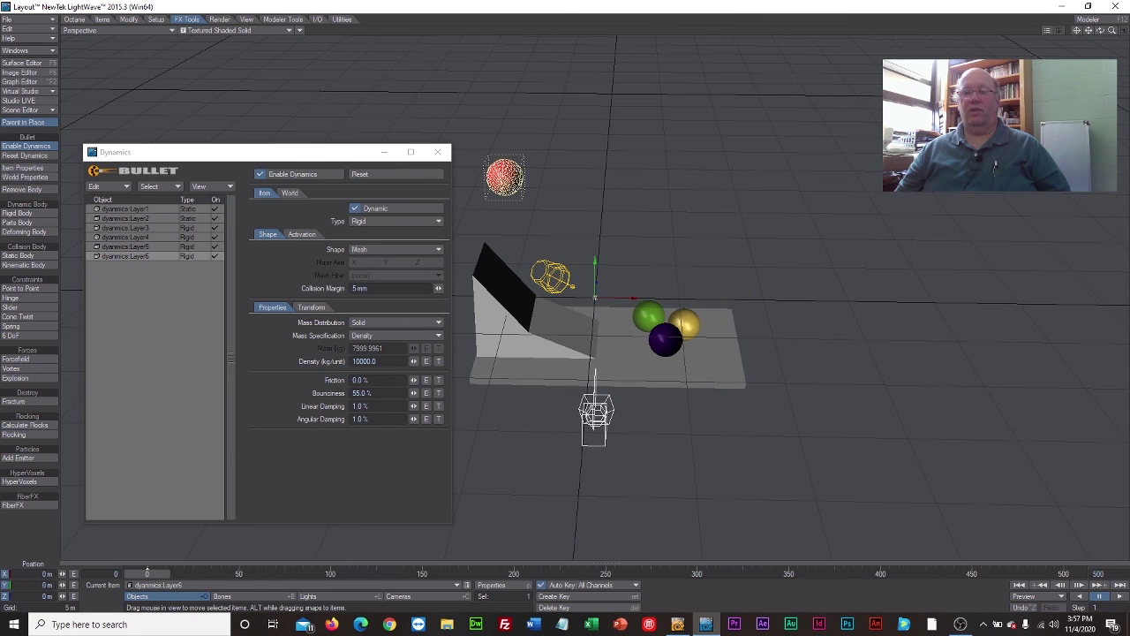
Show the scene through the current camera, close the Bullet dynamics properties, and scrub the simulation back to frame 0
{"action": "left_click", "coordinate": [115, 32]}
{"action": "mouse_move", "coordinate": [127, 95]}
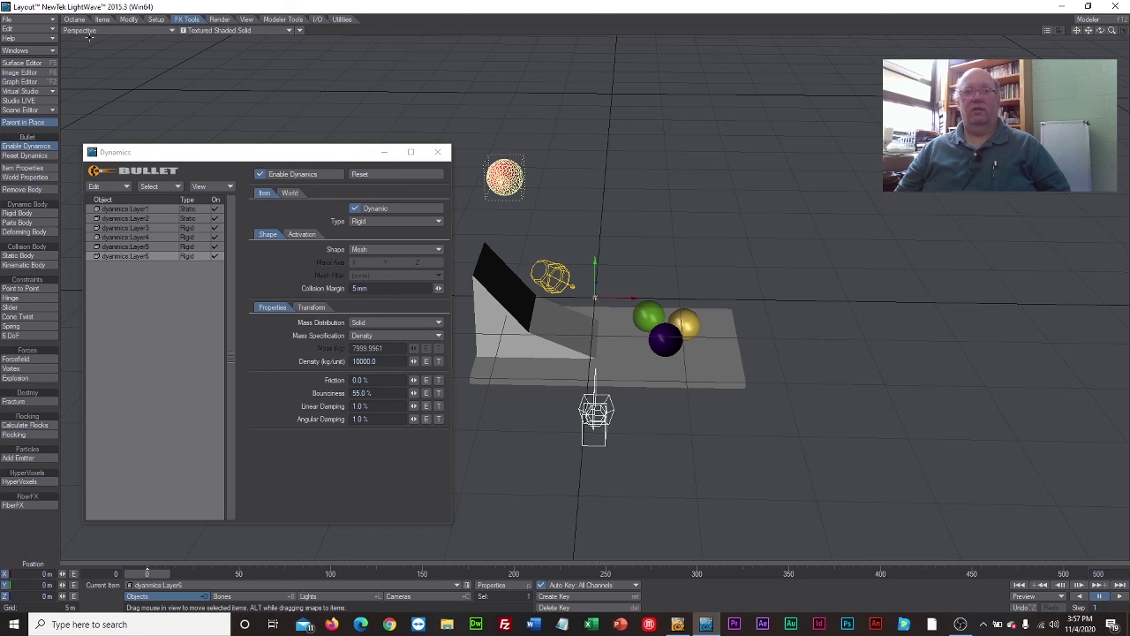
{"action": "left_click", "coordinate": [89, 32]}
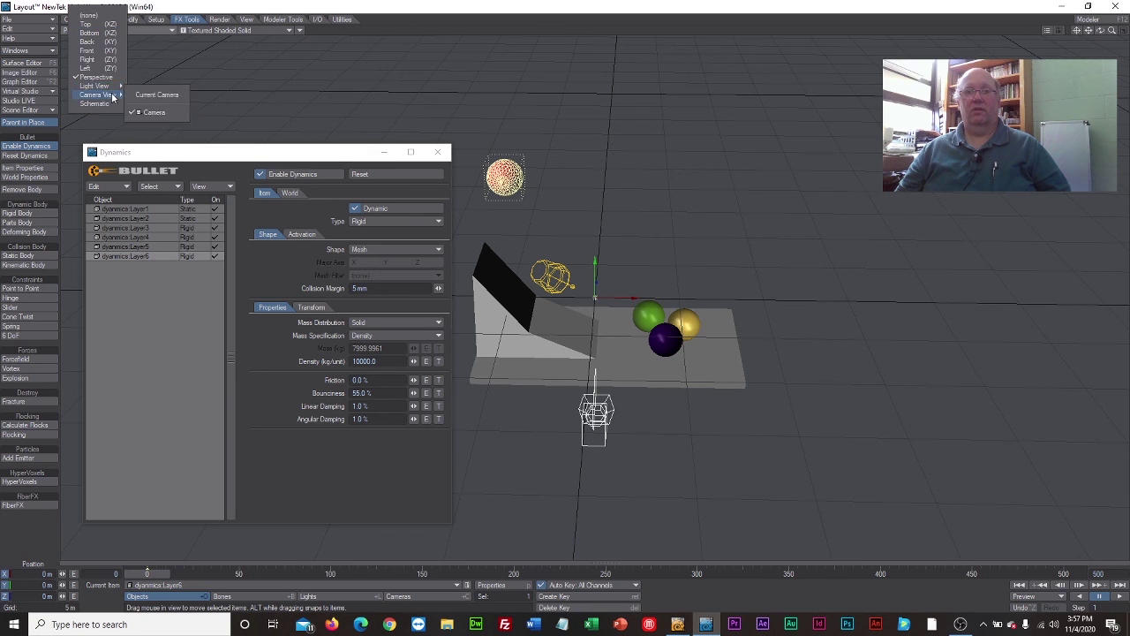
{"action": "left_click", "coordinate": [145, 94]}
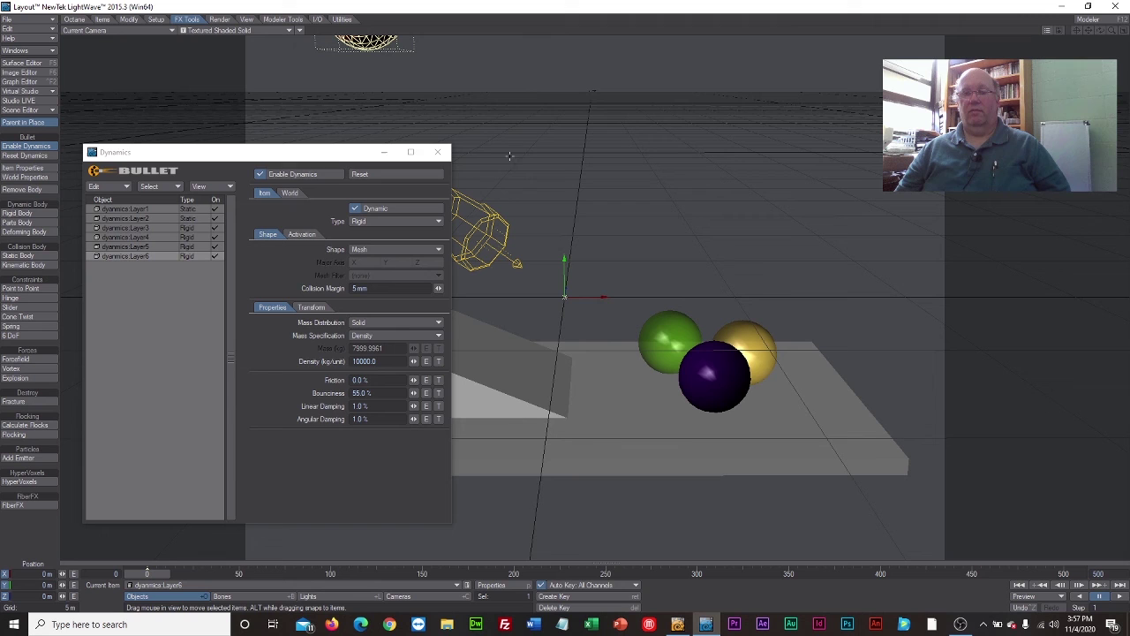
{"action": "left_click", "coordinate": [437, 152]}
{"action": "mouse_move", "coordinate": [151, 576]}
{"action": "left_mouse_down"}
{"action": "mouse_move", "coordinate": [560, 574]}
{"action": "mouse_move", "coordinate": [147, 574]}
{"action": "left_mouse_up"}
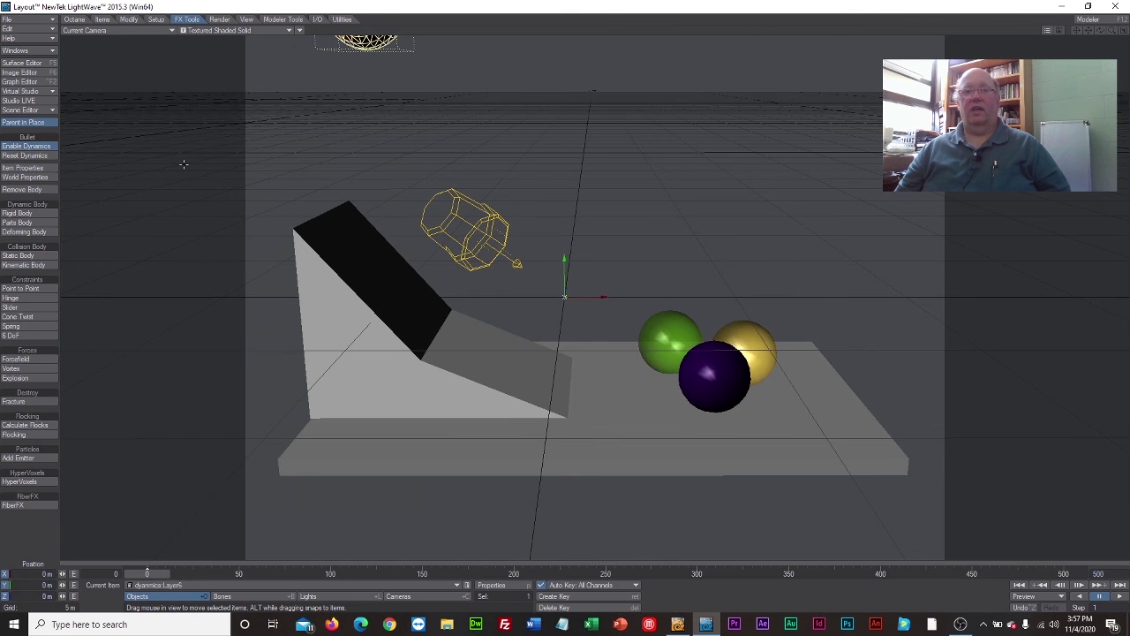
Display the camera view with the VPR preview render and scrub the simulation back to frame 0
{"action": "left_click", "coordinate": [215, 32]}
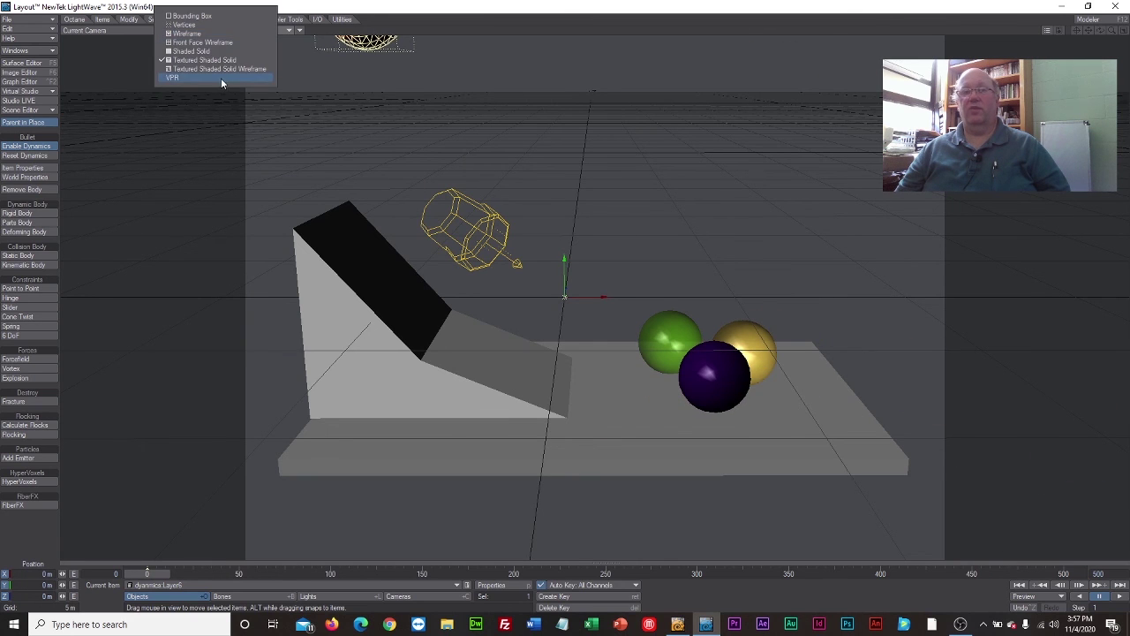
{"action": "left_click", "coordinate": [221, 78]}
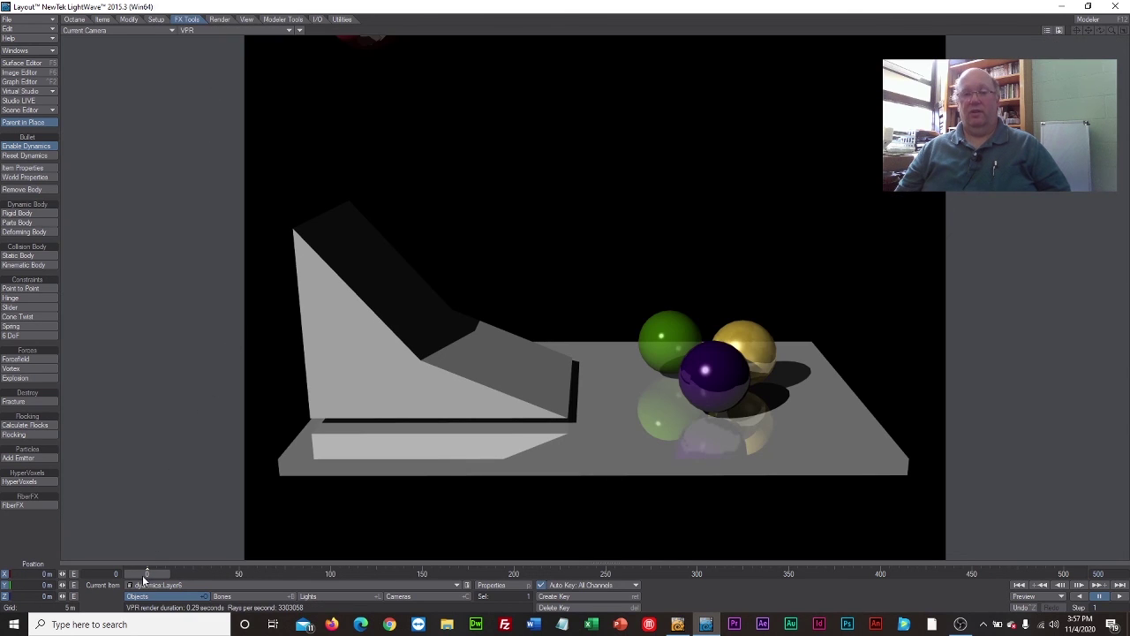
{"action": "mouse_move", "coordinate": [148, 573]}
{"action": "left_mouse_down"}
{"action": "mouse_move", "coordinate": [658, 573]}
{"action": "mouse_move", "coordinate": [146, 574]}
{"action": "left_mouse_up"}
Set the camera's render resolution to 1920 by 1080 in Render Globals
{"action": "left_click", "coordinate": [219, 20]}
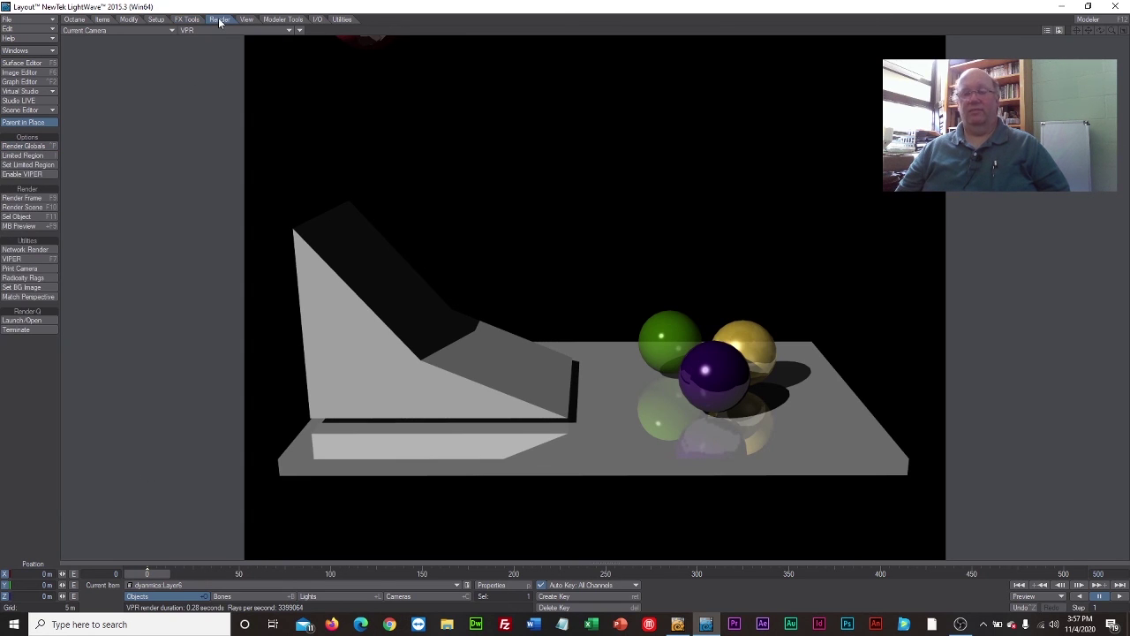
{"action": "left_click", "coordinate": [27, 146]}
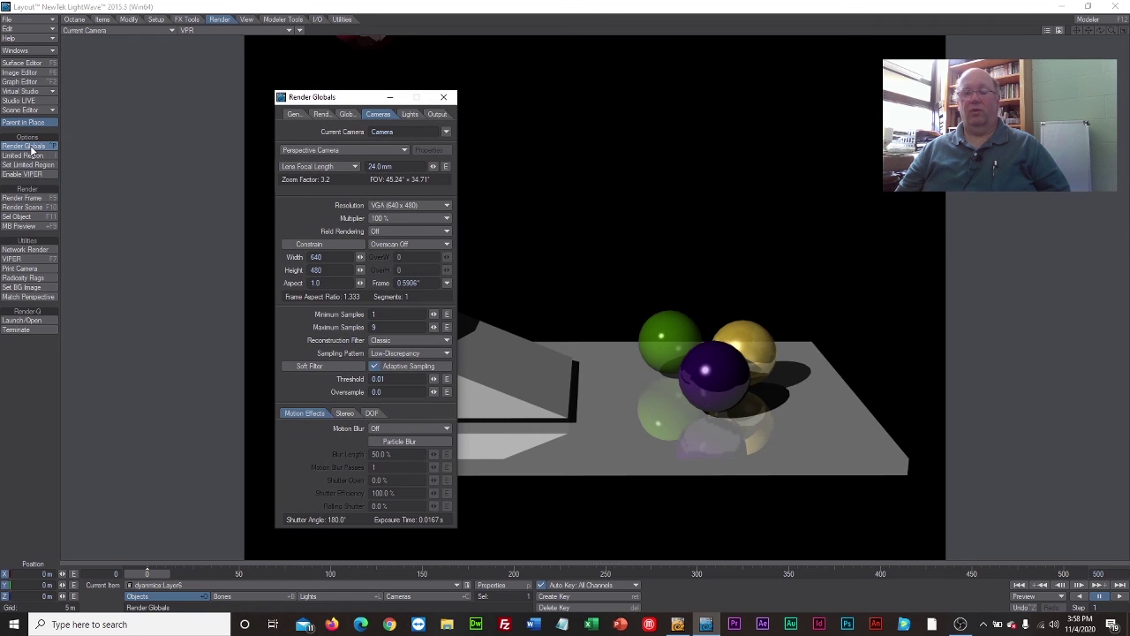
{"action": "left_click_drag", "start_coordinate": [335, 97], "coordinate": [380, 59]}
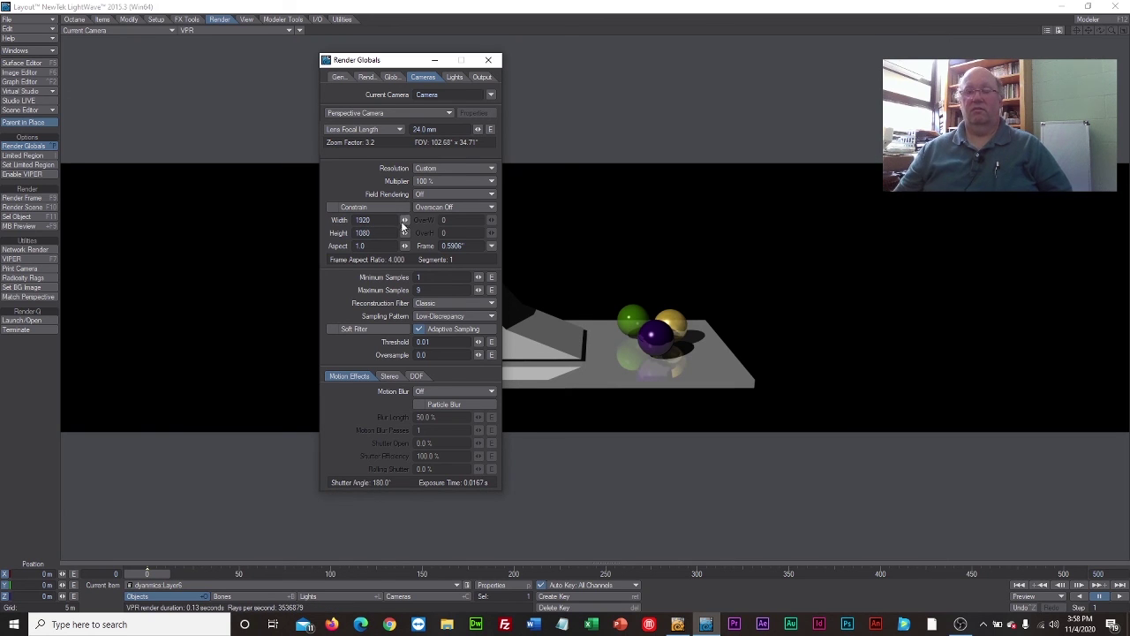
{"action": "left_click", "coordinate": [390, 220]}
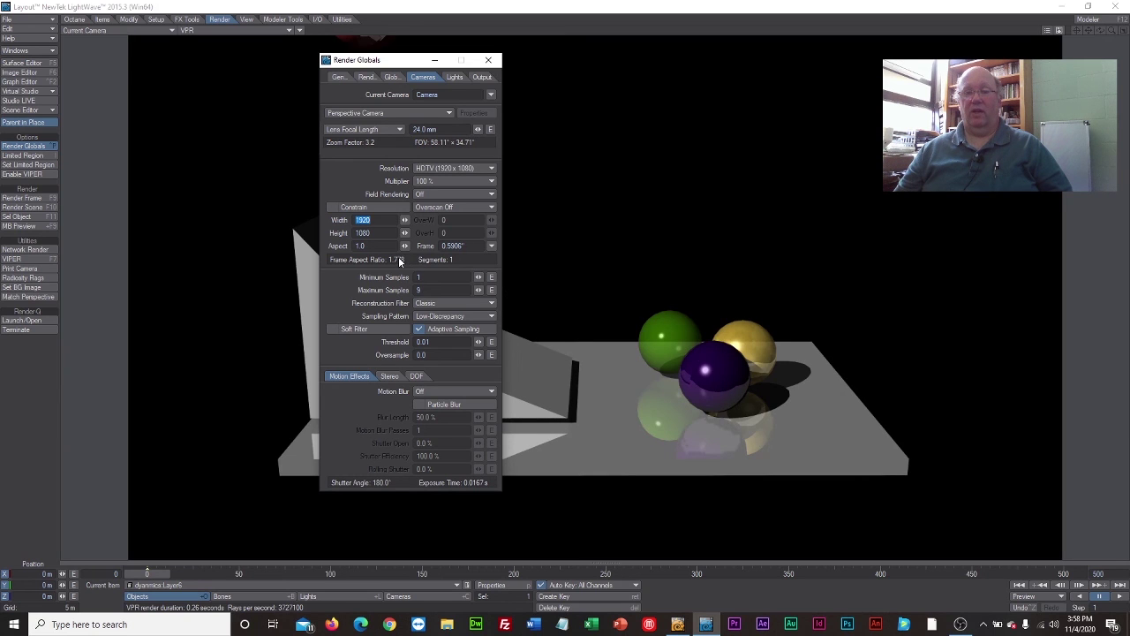
In the render output settings, choose the RGB file location and create a folder named frames inside week12\b
{"action": "left_click", "coordinate": [341, 77]}
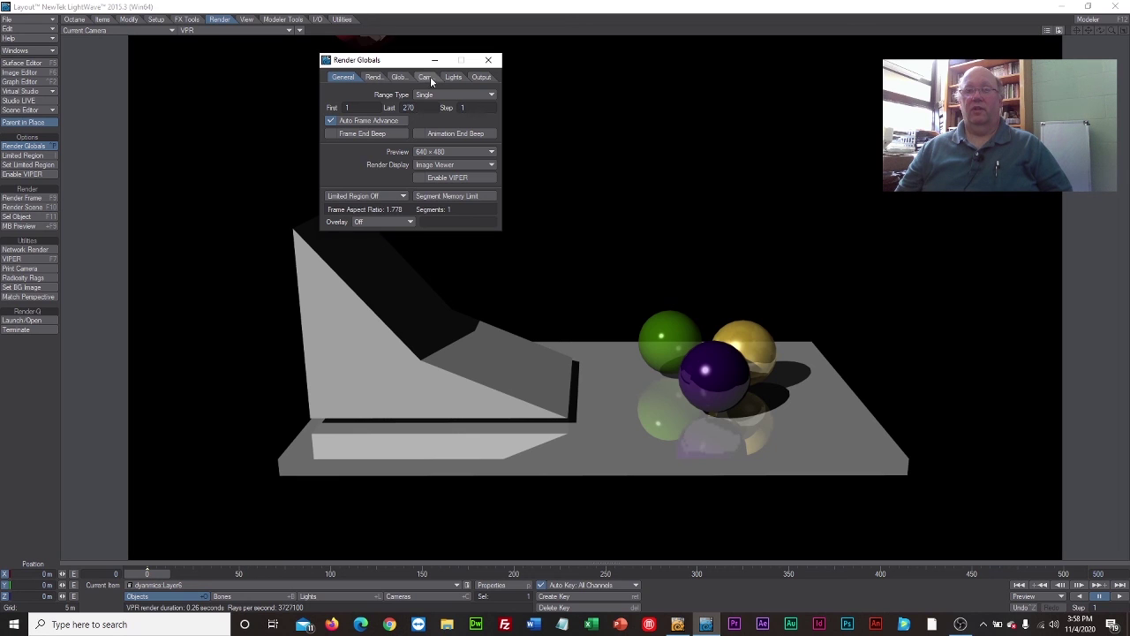
{"action": "left_click", "coordinate": [478, 77]}
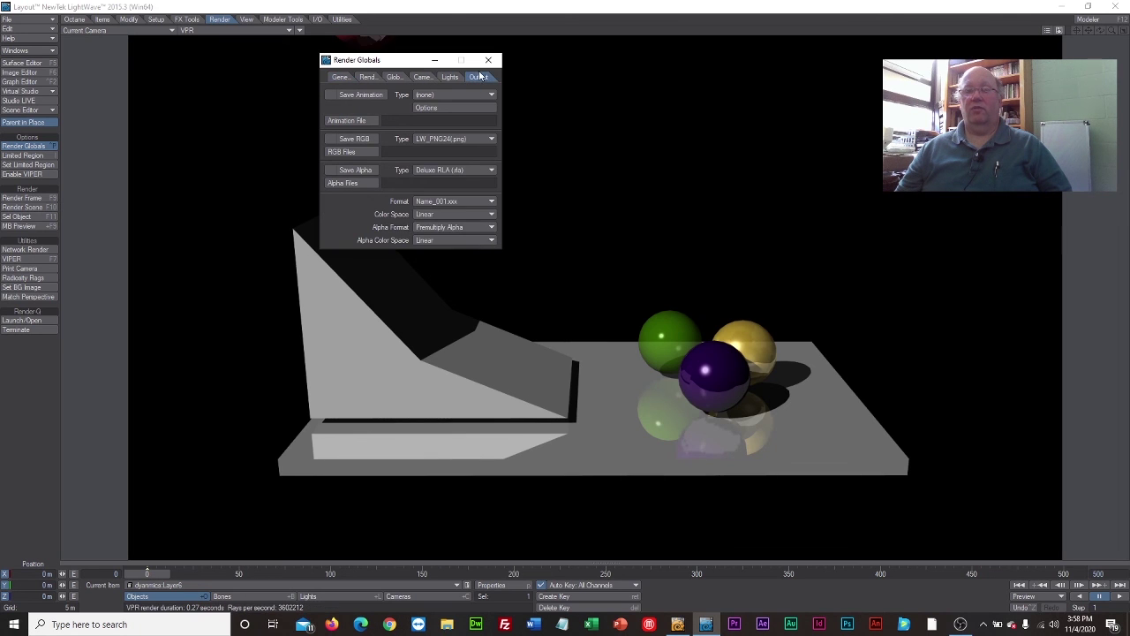
{"action": "left_click", "coordinate": [328, 141]}
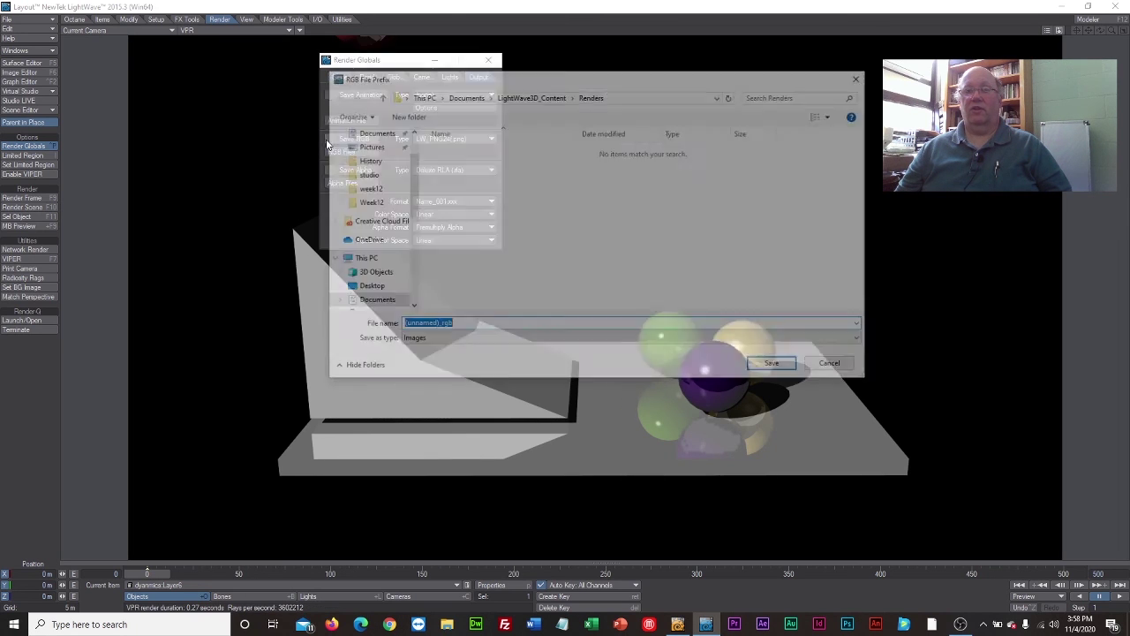
{"action": "left_click", "coordinate": [406, 115]}
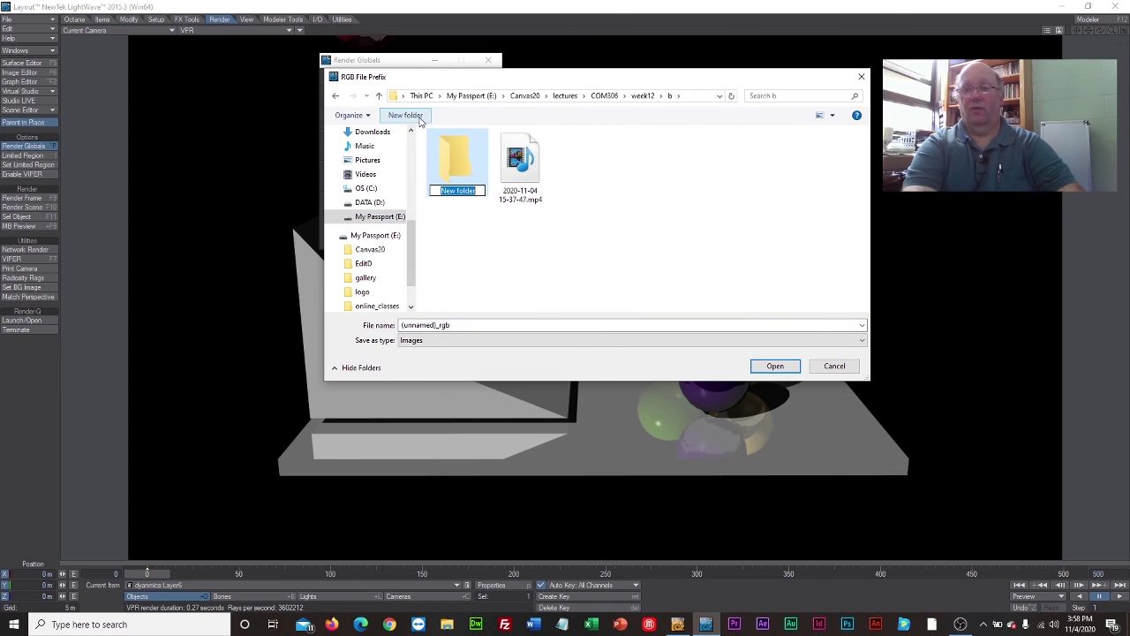
{"action": "type", "text": "f"}
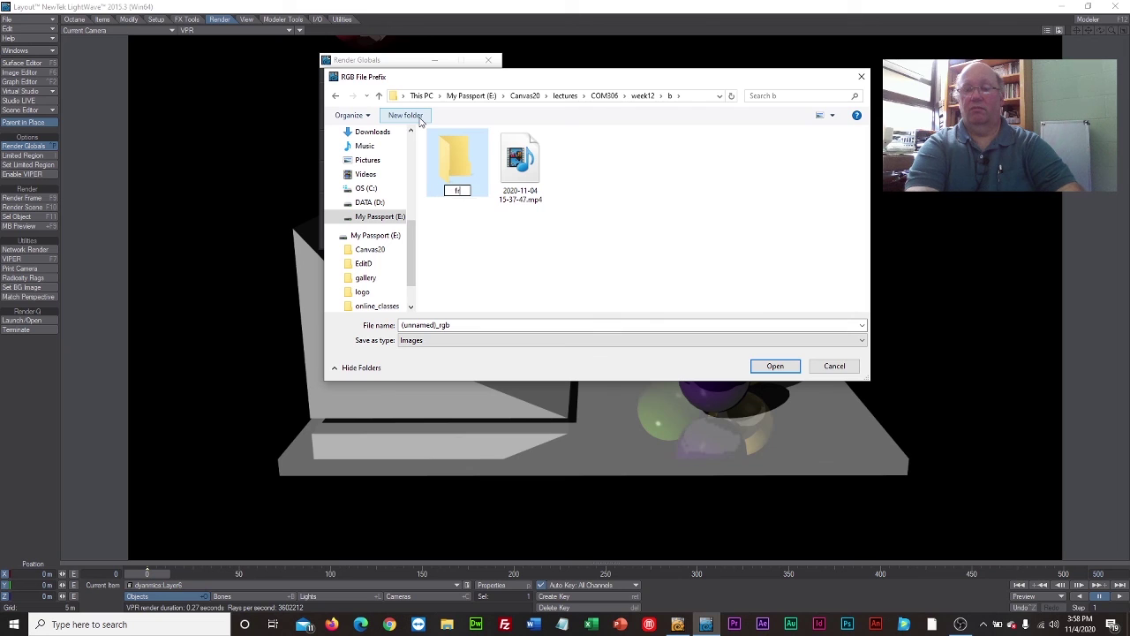
{"action": "type", "text": "rames"}
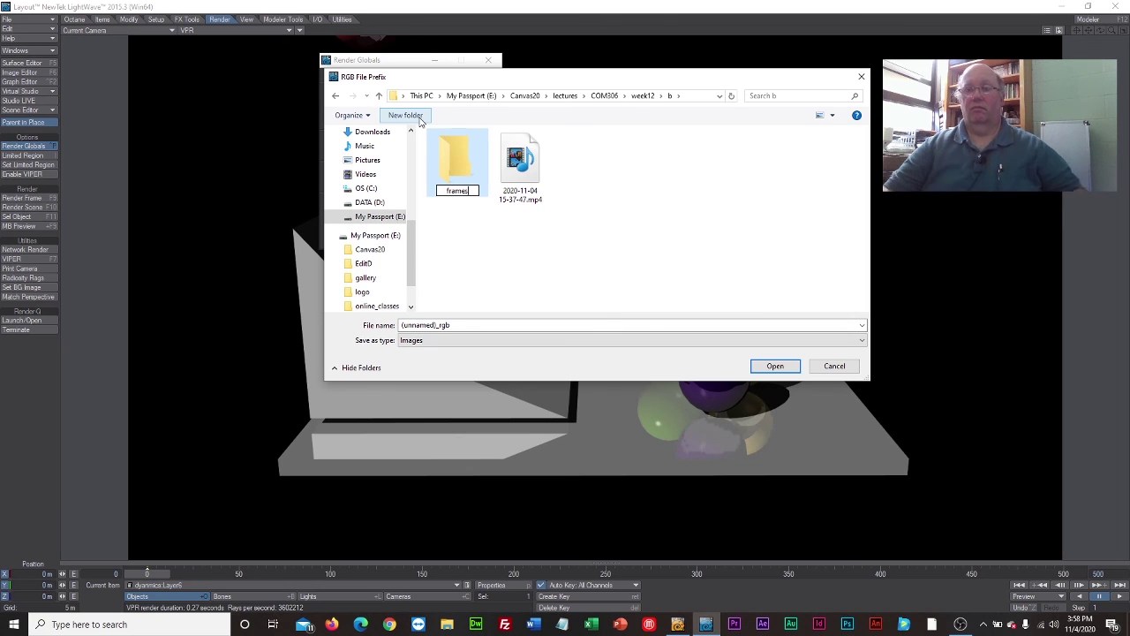
{"action": "key", "text": "Return"}
{"action": "double_click", "coordinate": [456, 168]}
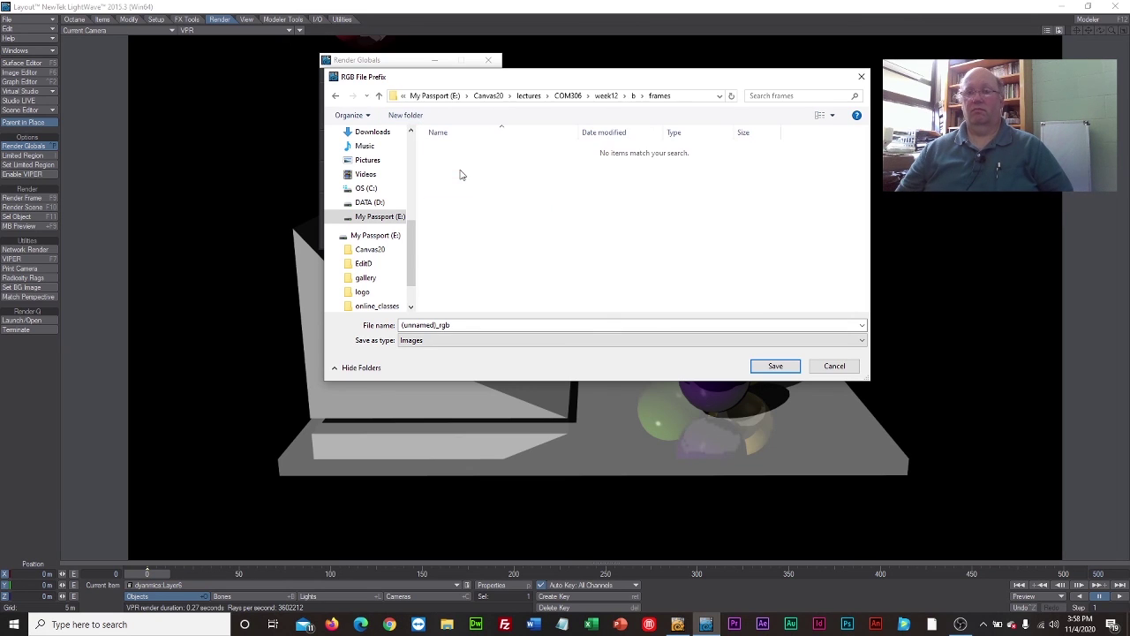
Save the RGB output files in the frames folder with the prefix dynamicA and close Render Globals
{"action": "left_click", "coordinate": [478, 325]}
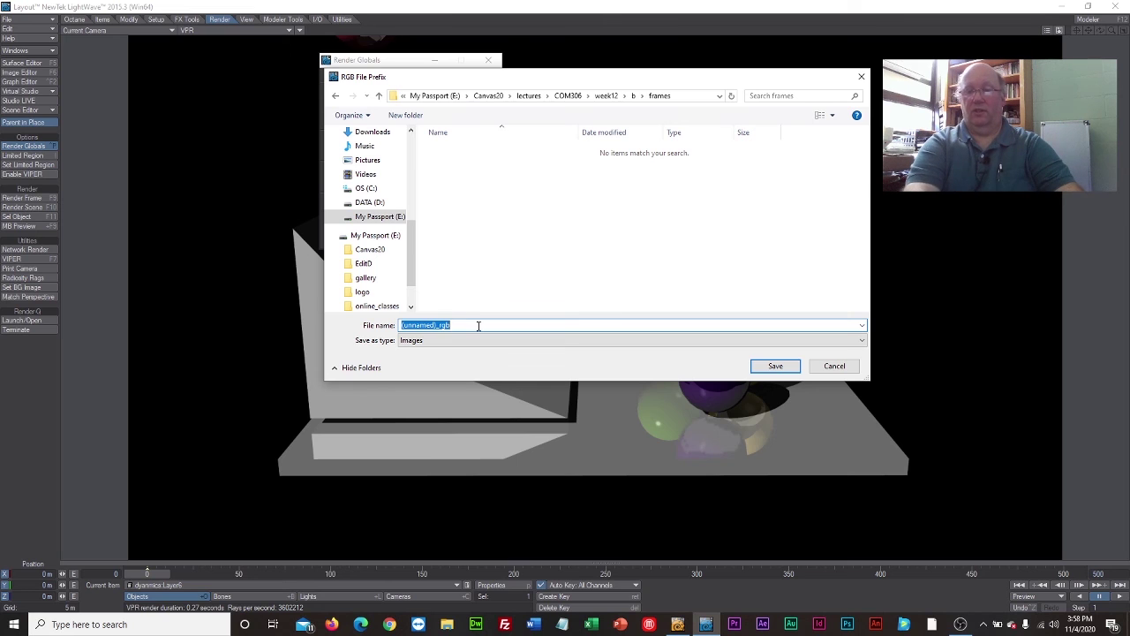
{"action": "type", "text": "dynamic"}
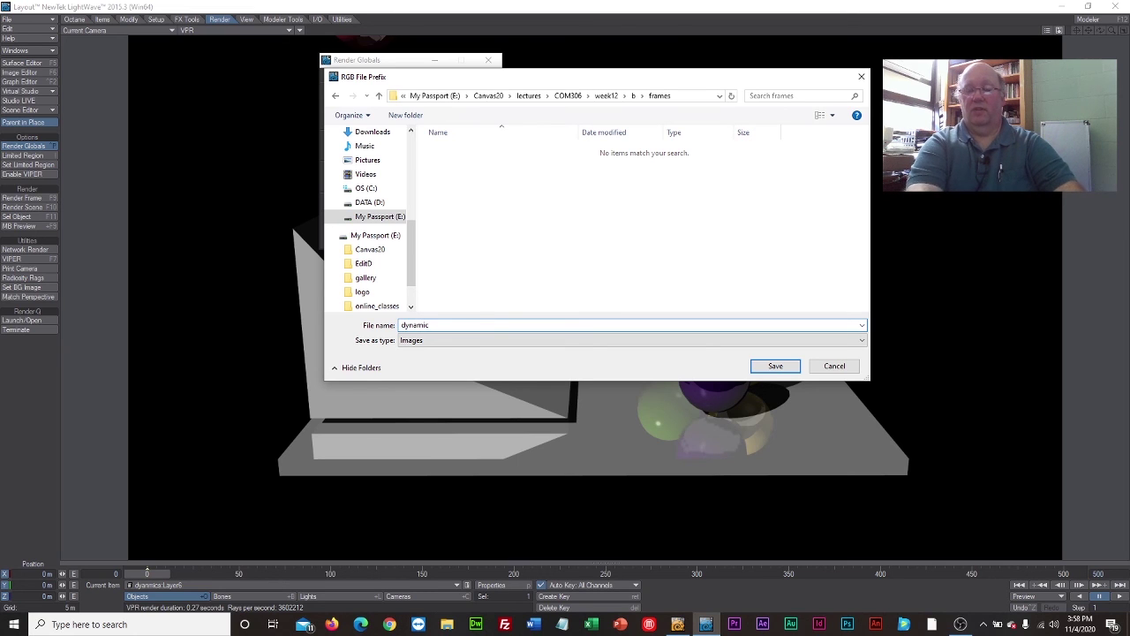
{"action": "type", "text": "A"}
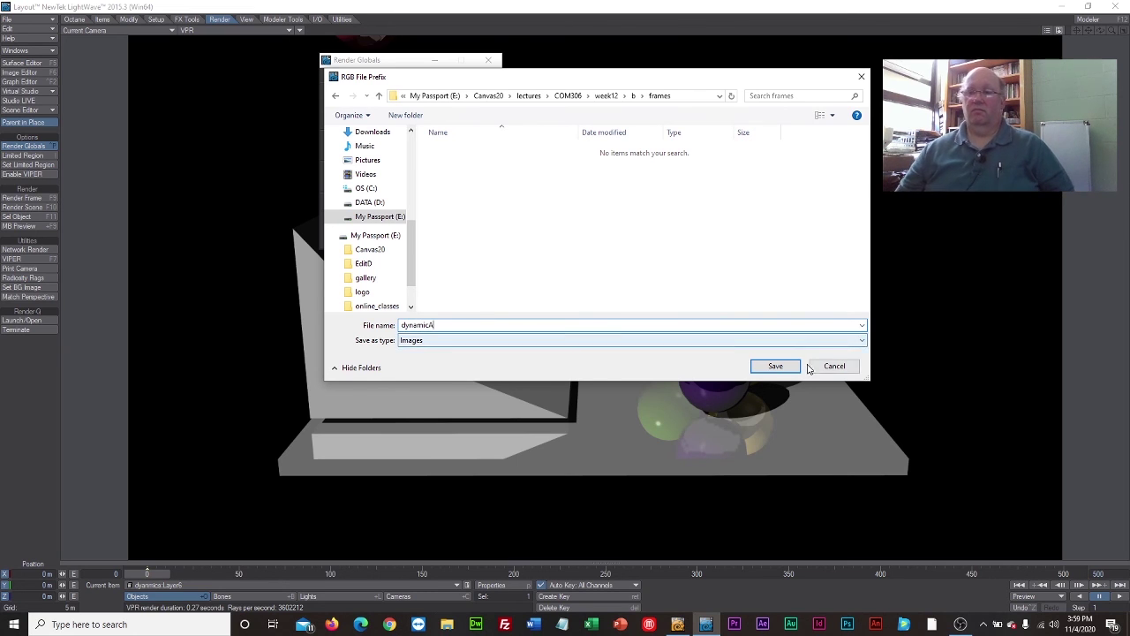
{"action": "left_click", "coordinate": [775, 366]}
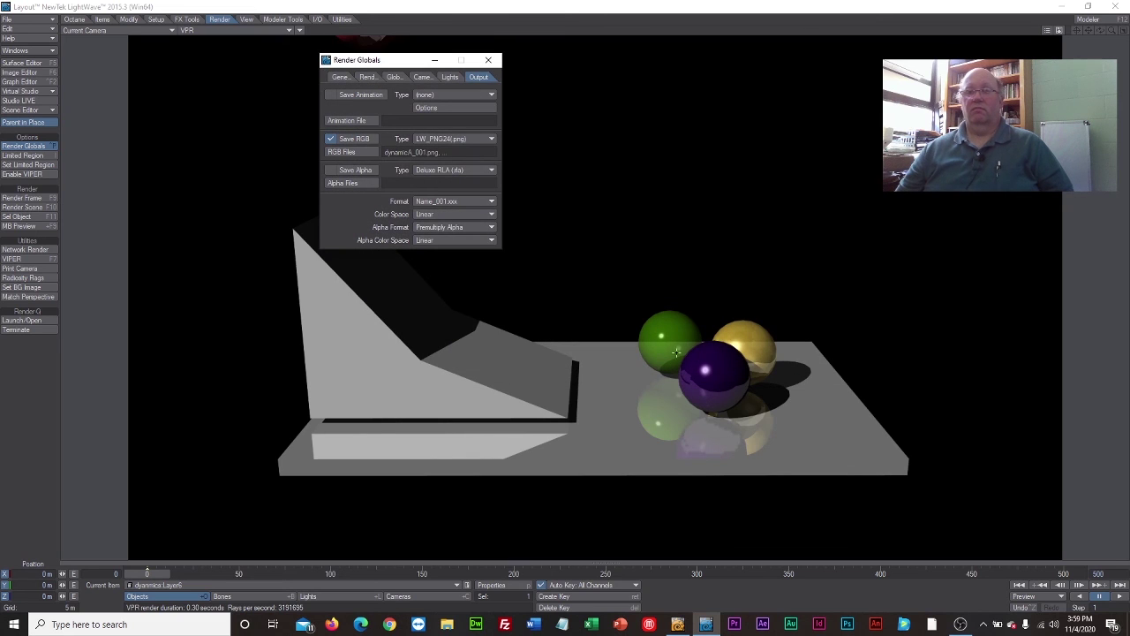
{"action": "left_click", "coordinate": [488, 62]}
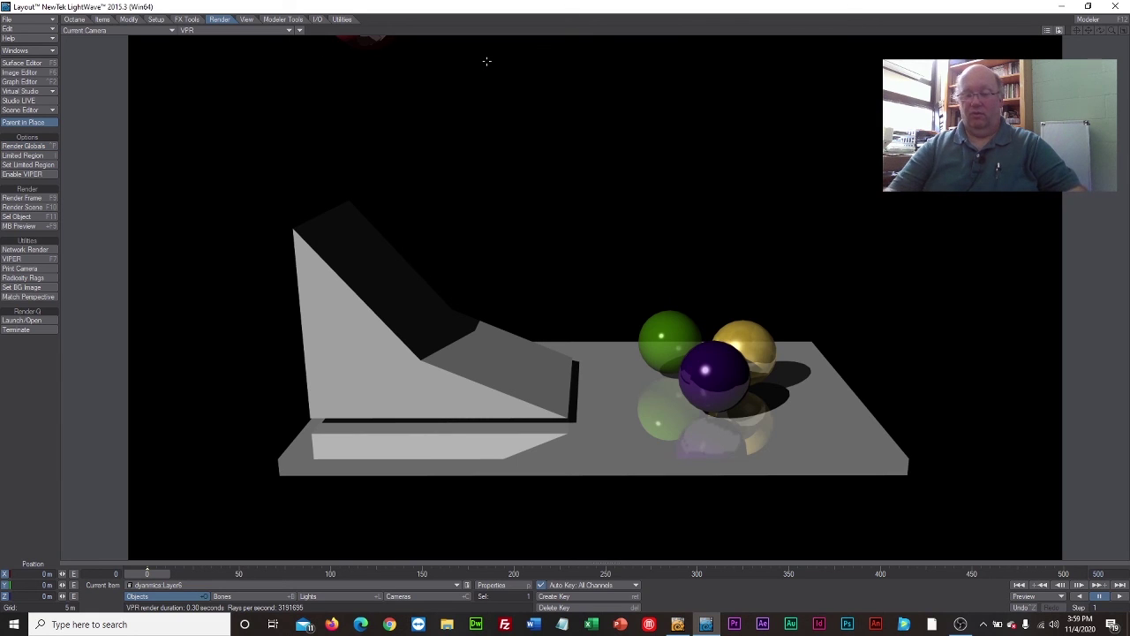
Render the scene without extending the render range to frame 500, and abort the render after frame 227
{"action": "key", "text": "F10"}
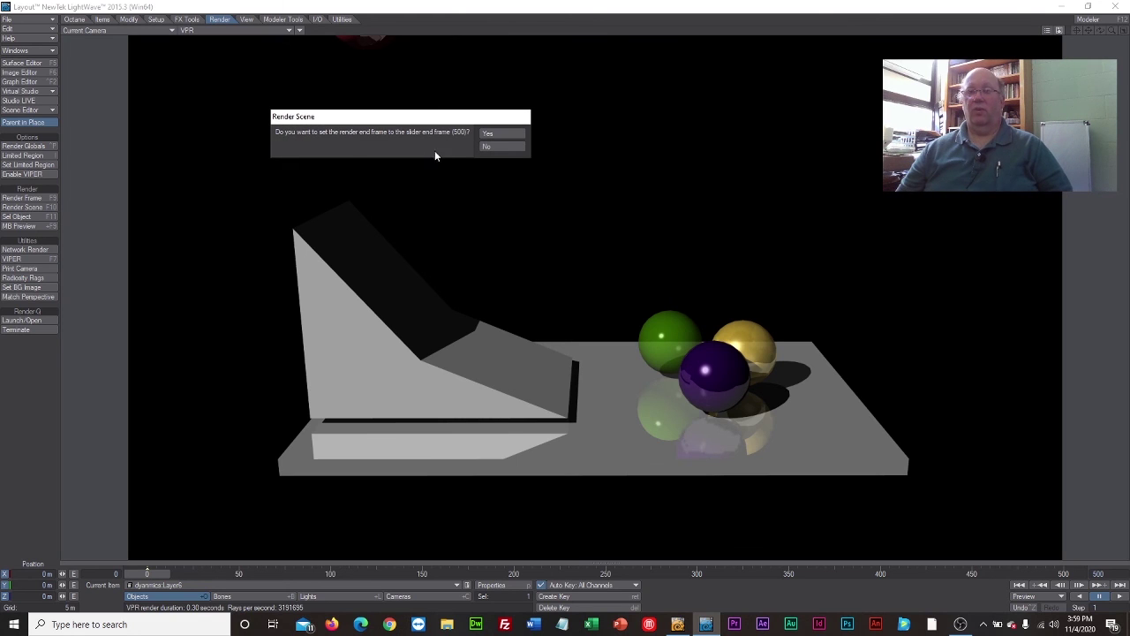
{"action": "left_click", "coordinate": [491, 147]}
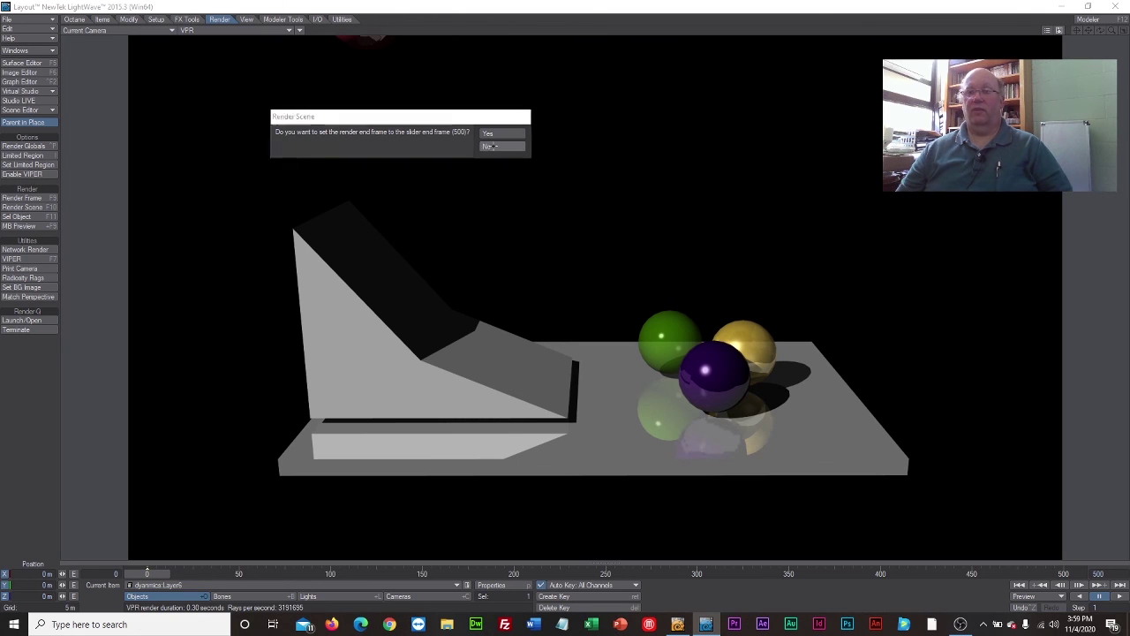
{"action": "left_click", "coordinate": [464, 146]}
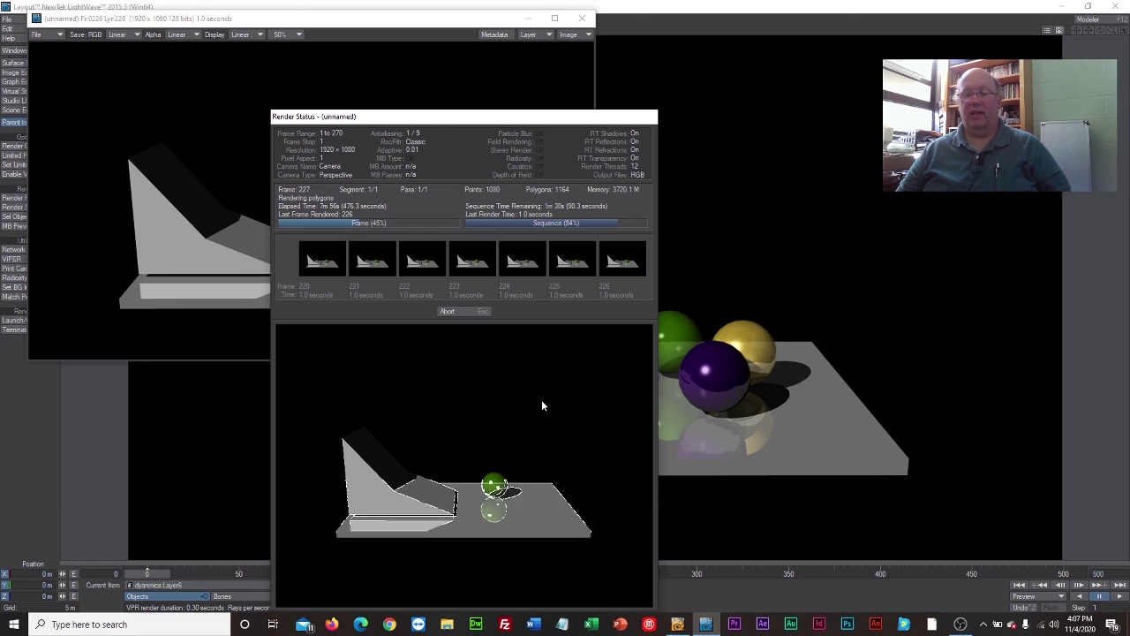
{"action": "left_click", "coordinate": [463, 312]}
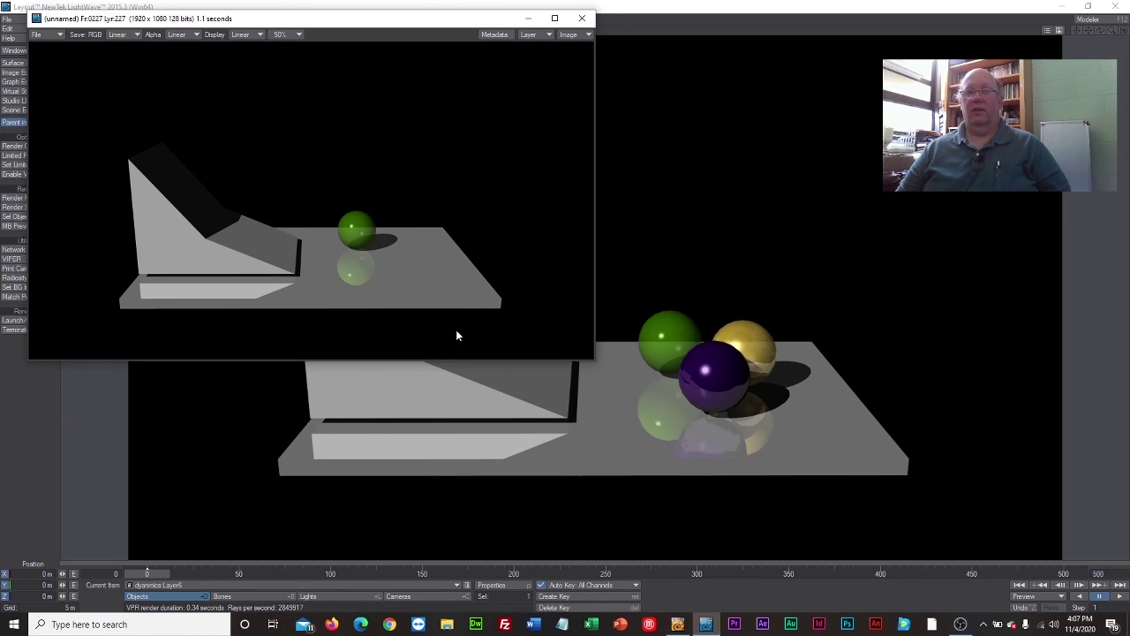
{"action": "left_click", "coordinate": [583, 18]}
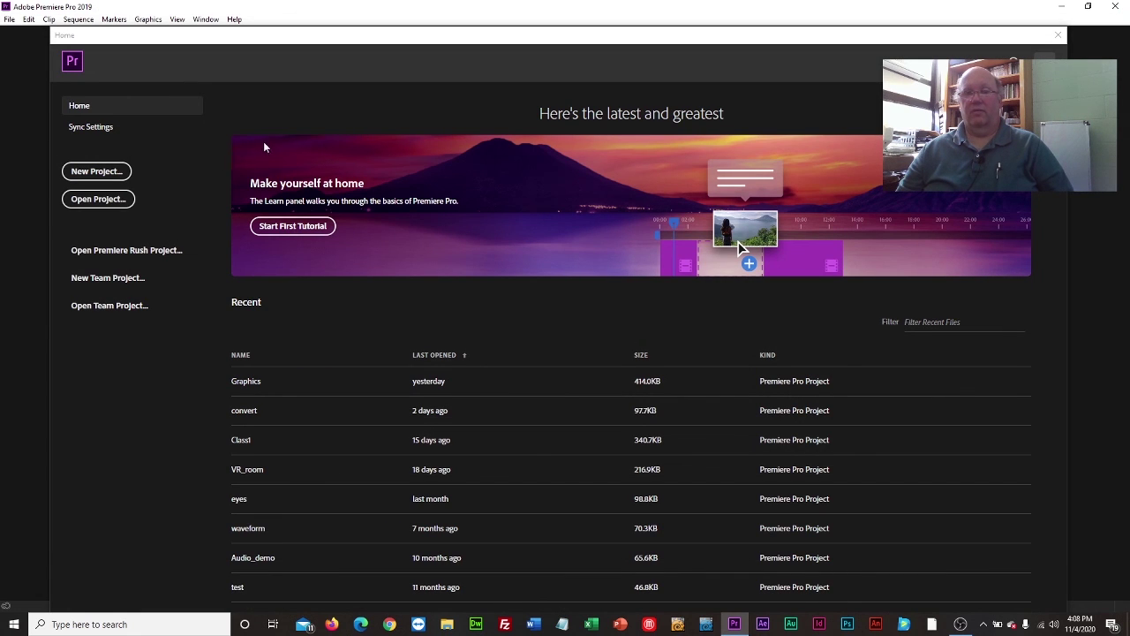
In Adobe Premiere Pro, create a new project named dynamics stored in the week12\b folder
{"action": "left_click", "coordinate": [97, 172]}
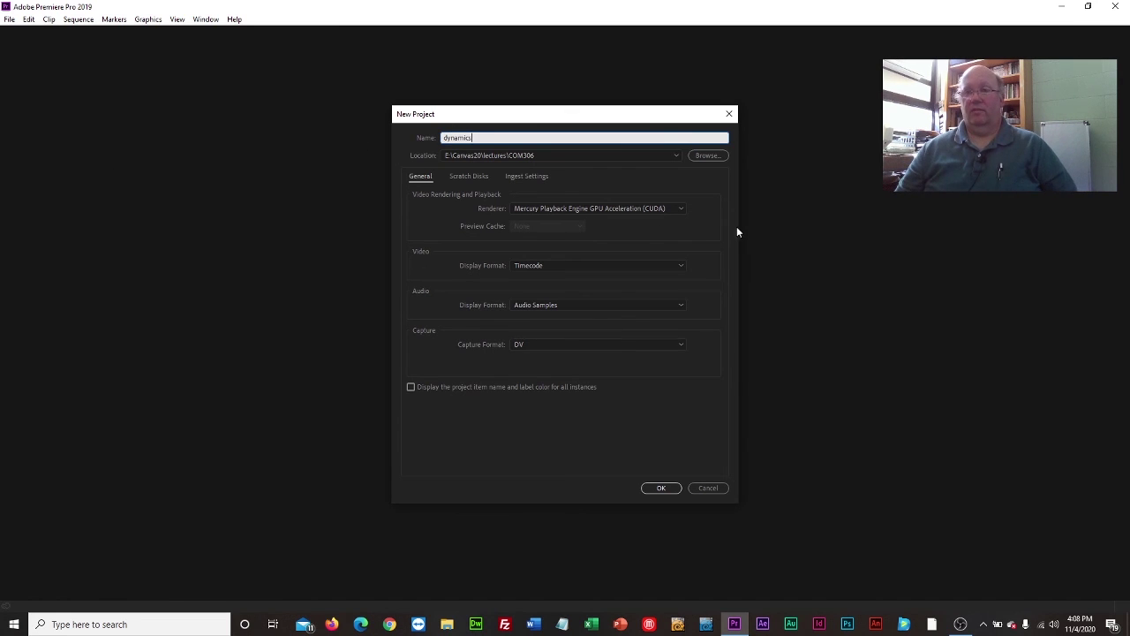
{"action": "left_click", "coordinate": [707, 155]}
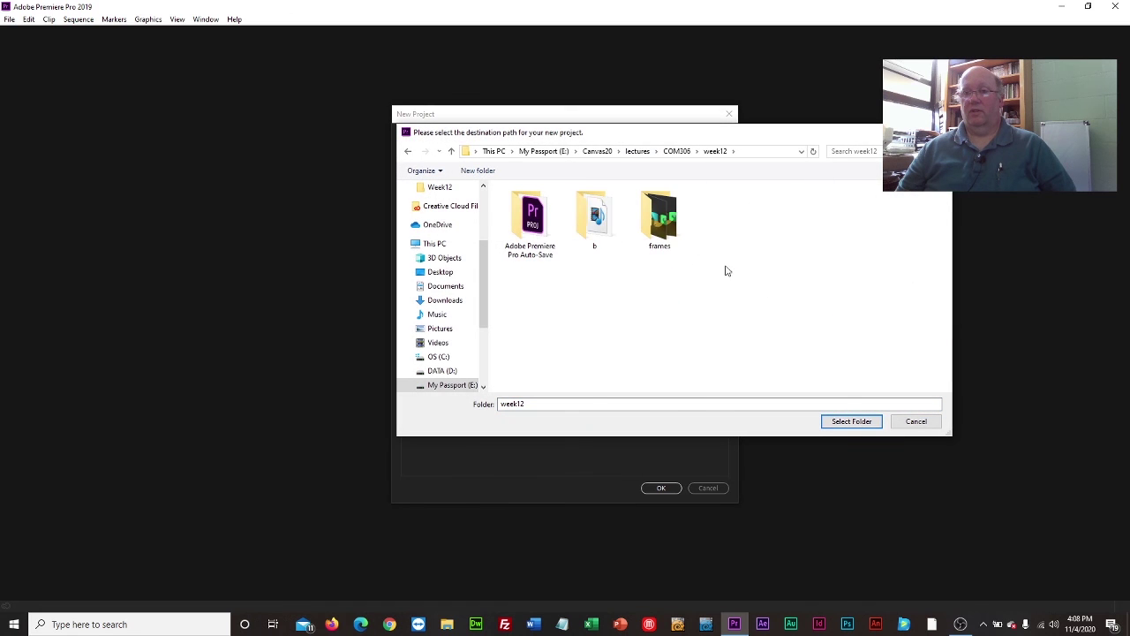
{"action": "double_click", "coordinate": [595, 221]}
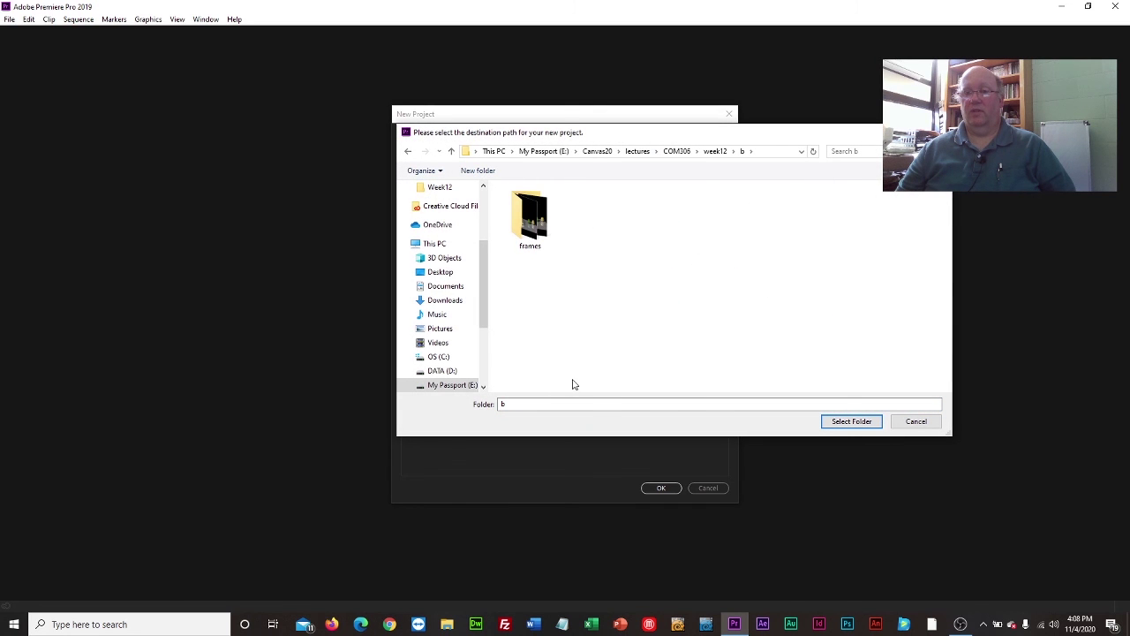
{"action": "left_click", "coordinate": [851, 422]}
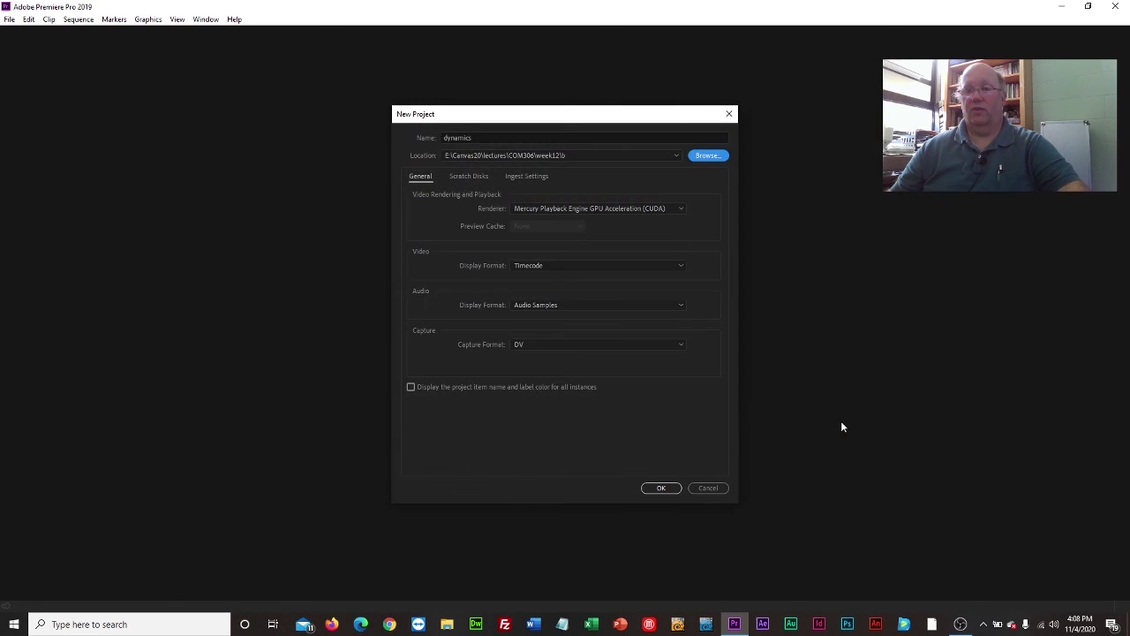
{"action": "left_click", "coordinate": [661, 488]}
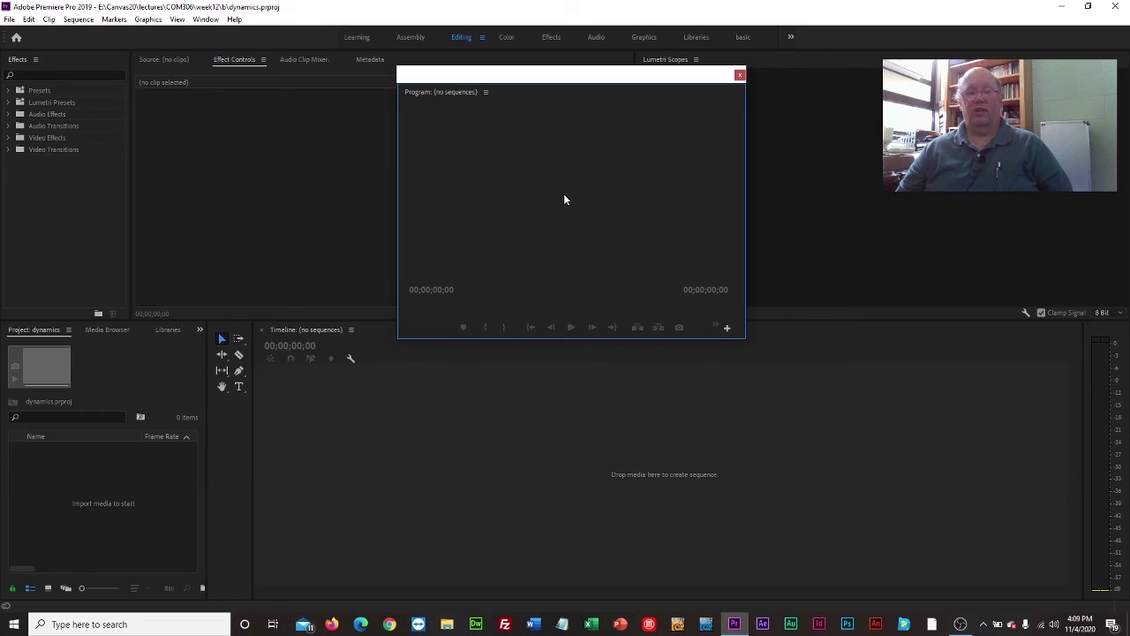
Import the rendered frames from the frames folder as an image sequence starting at dynamicA_001.png
{"action": "left_click", "coordinate": [9, 20]}
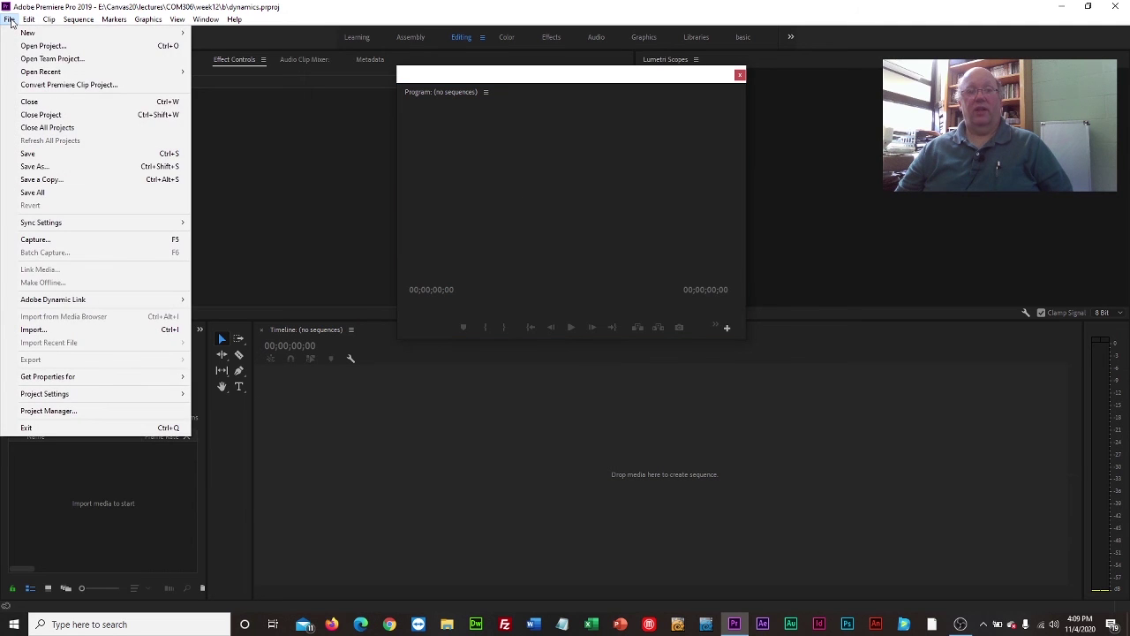
{"action": "left_click", "coordinate": [48, 331]}
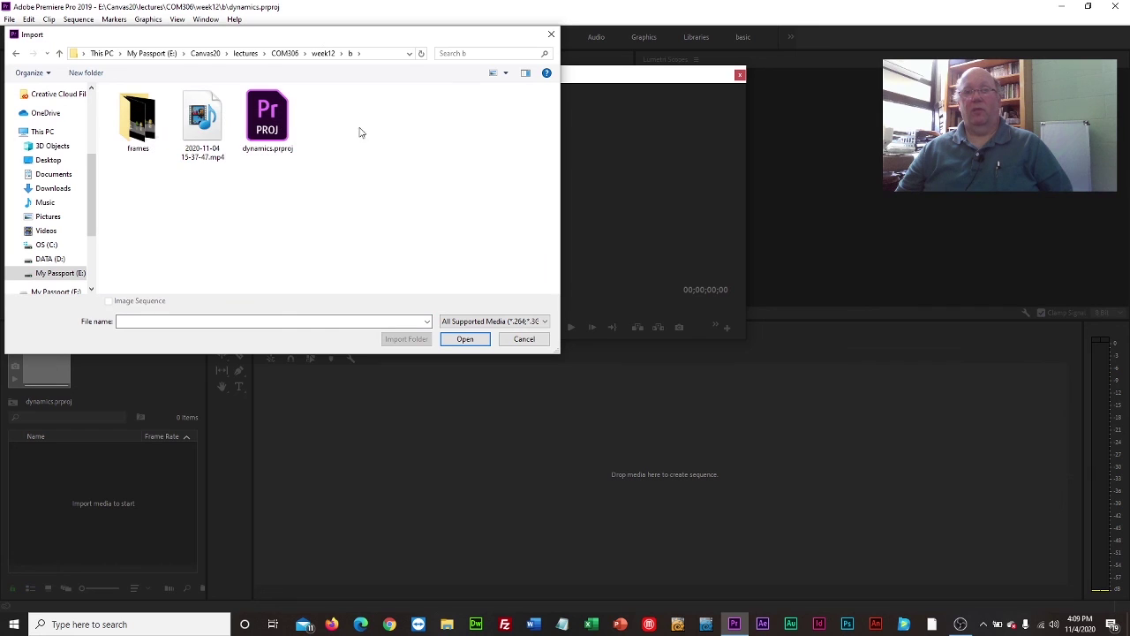
{"action": "double_click", "coordinate": [138, 123]}
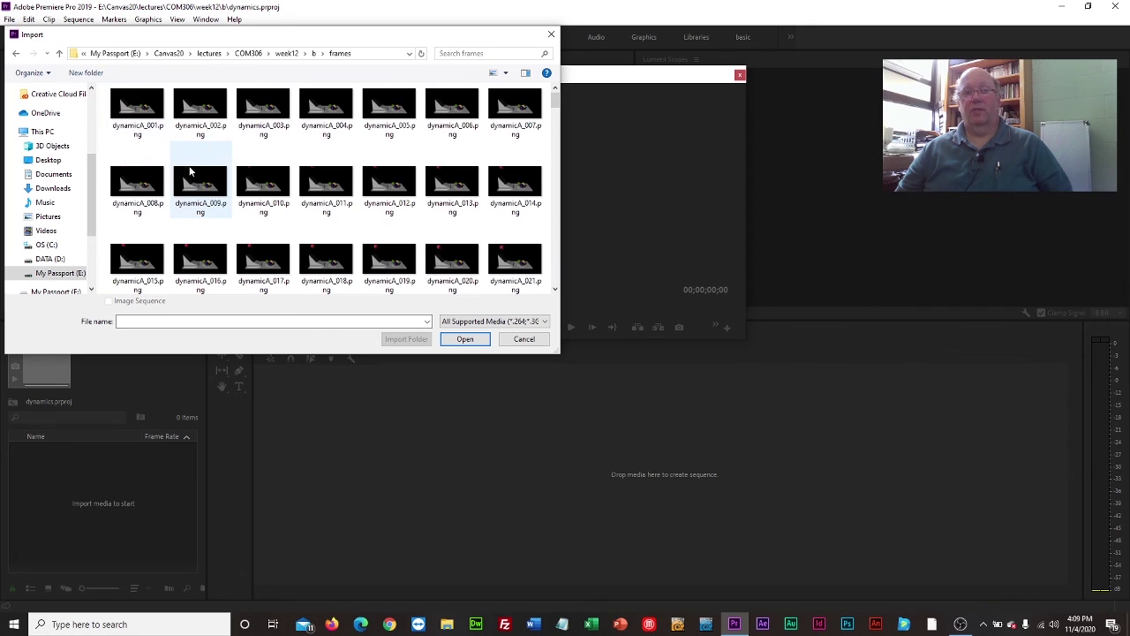
{"action": "left_click", "coordinate": [131, 109]}
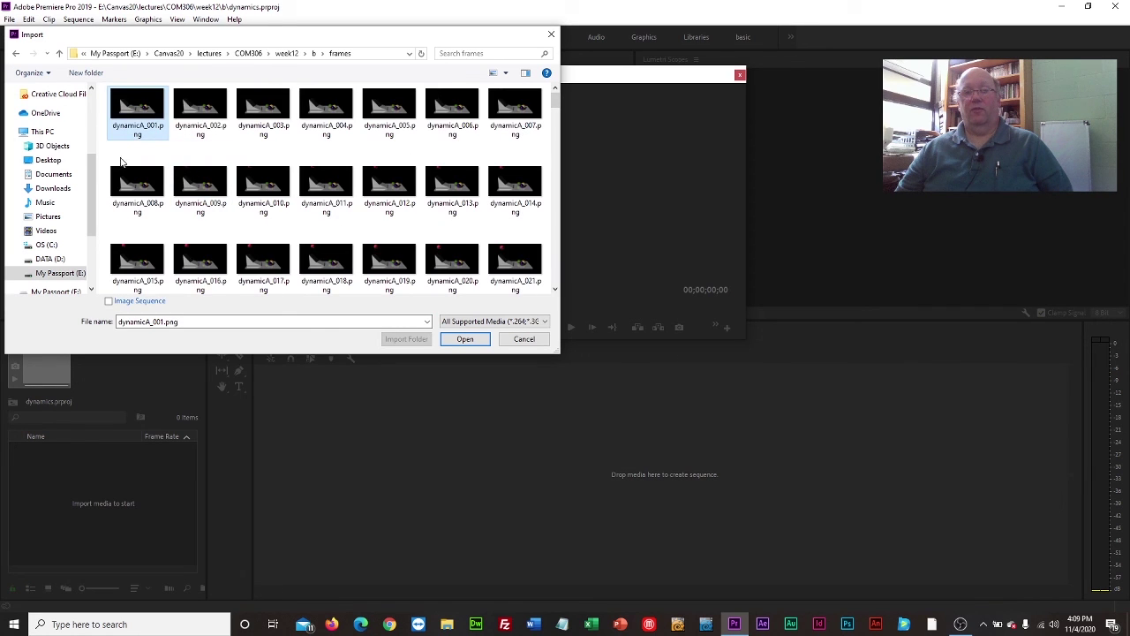
{"action": "left_click", "coordinate": [109, 302]}
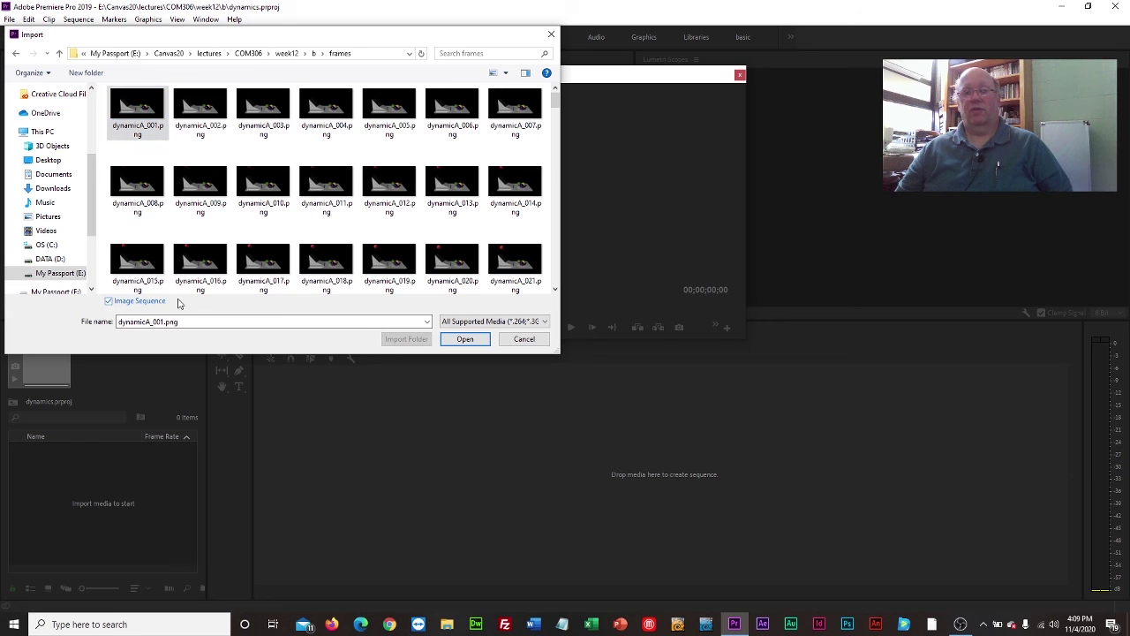
{"action": "left_click", "coordinate": [468, 340]}
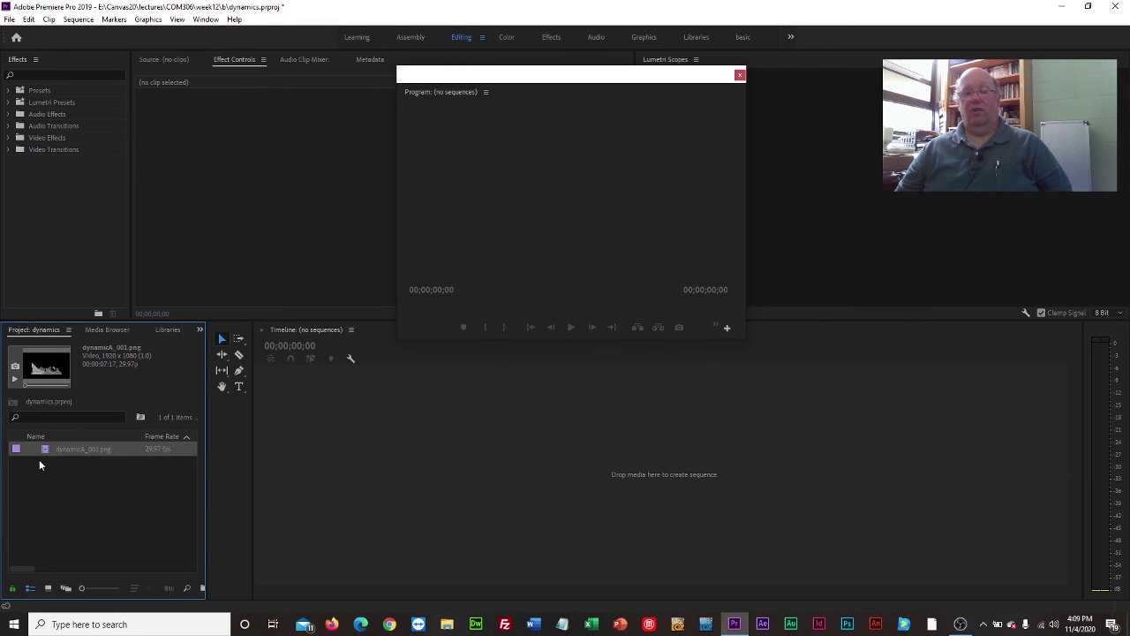
Build a sequence on the timeline from the imported dynamicA_001.png clip and play it back, returning to the start
{"action": "left_click_drag", "start_coordinate": [49, 450], "coordinate": [390, 485]}
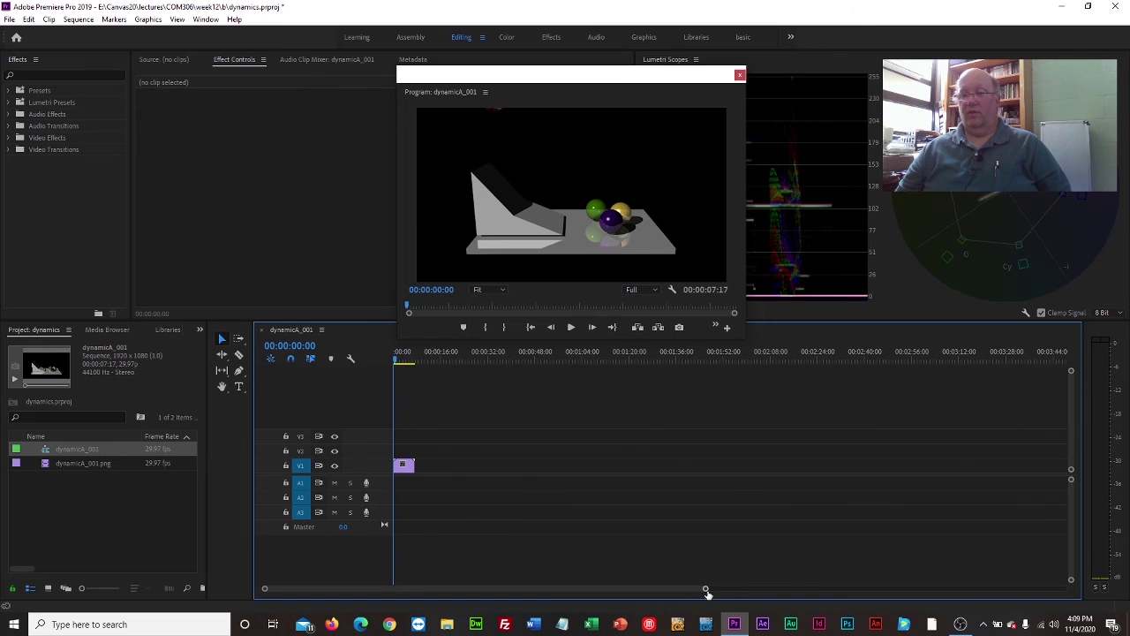
{"action": "left_click_drag", "start_coordinate": [708, 593], "coordinate": [521, 612]}
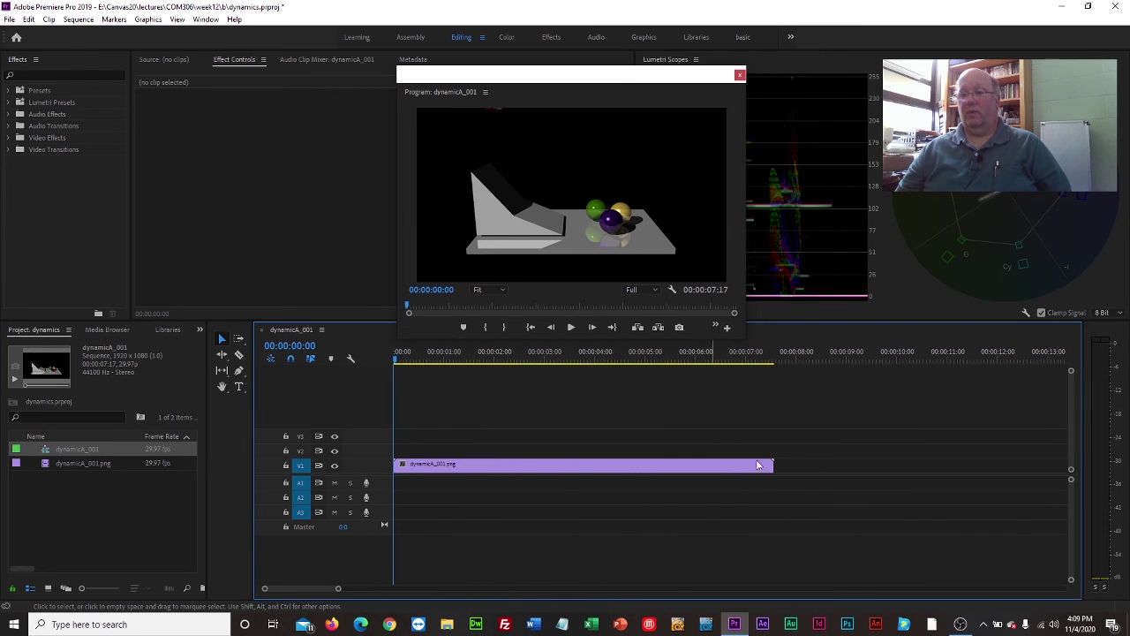
{"action": "left_click", "coordinate": [571, 328]}
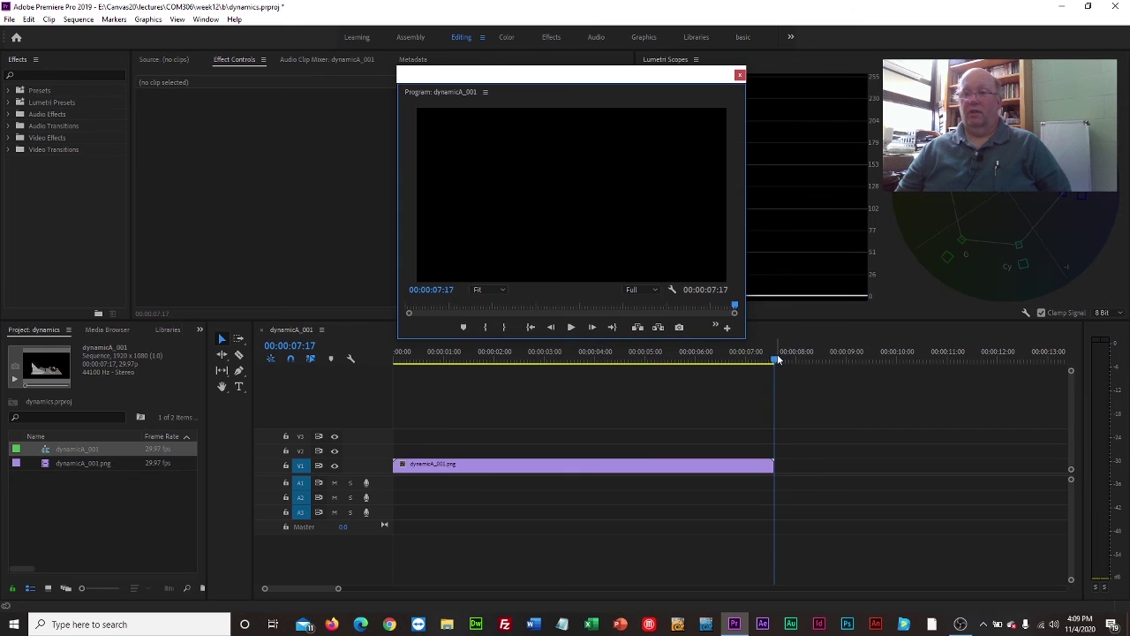
{"action": "left_click_drag", "start_coordinate": [775, 352], "coordinate": [574, 355]}
{"action": "key", "text": "Home"}
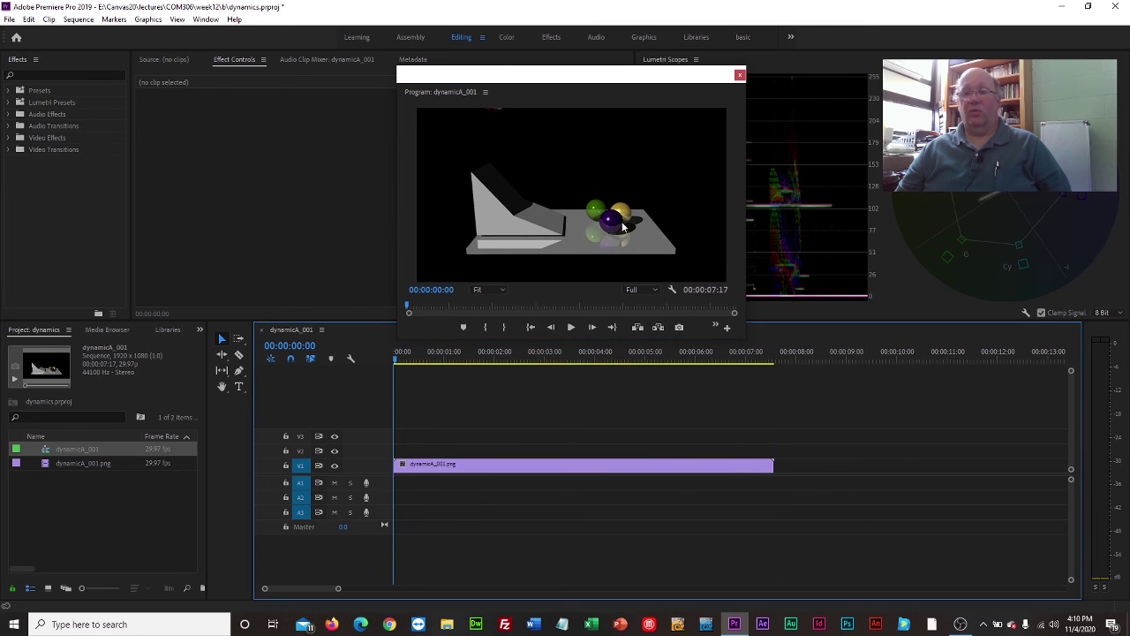
Import the last rendered frame, dynamicA_227.png, from the frames folder as a single still instead of an image sequence
{"action": "left_click", "coordinate": [9, 20]}
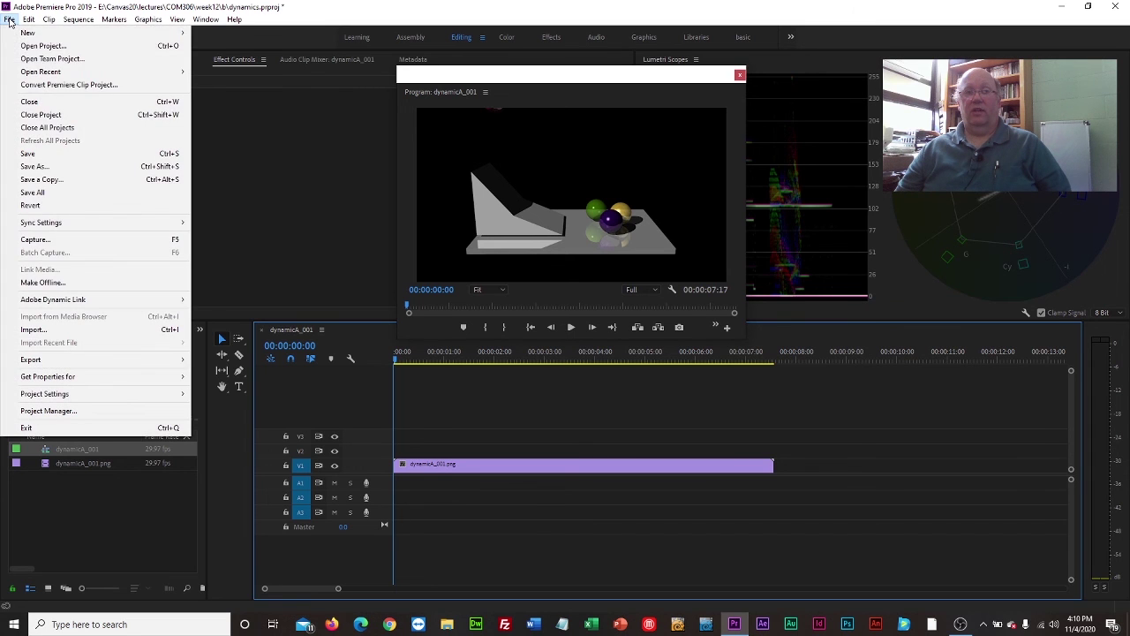
{"action": "left_click", "coordinate": [83, 332]}
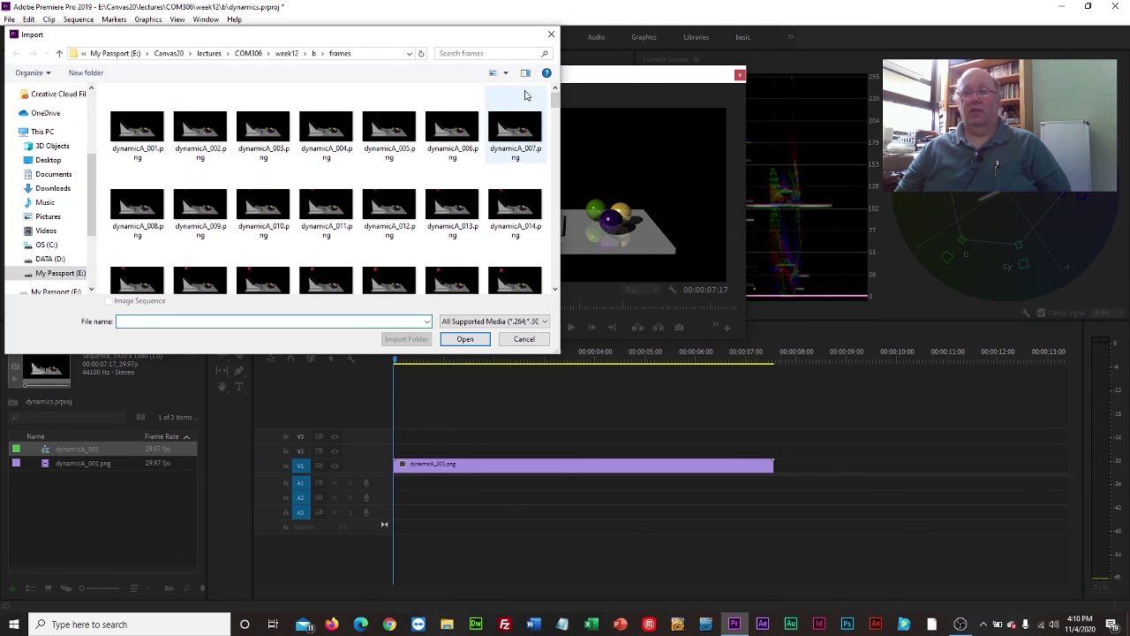
{"action": "left_click_drag", "start_coordinate": [554, 106], "coordinate": [555, 276]}
{"action": "left_click", "coordinate": [268, 265]}
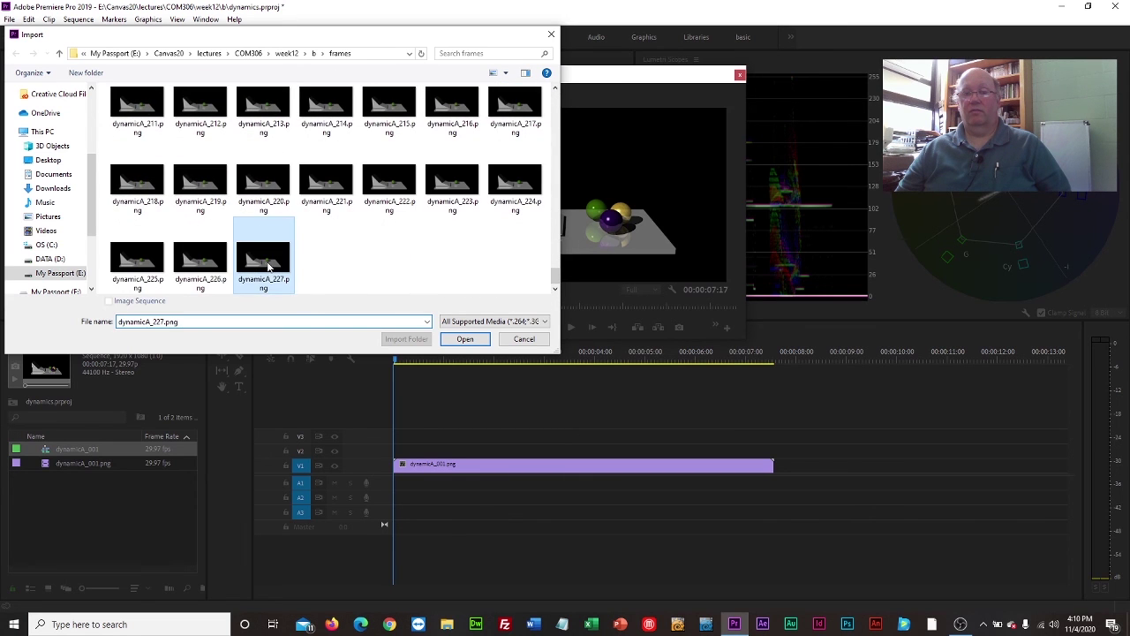
{"action": "left_click", "coordinate": [108, 302]}
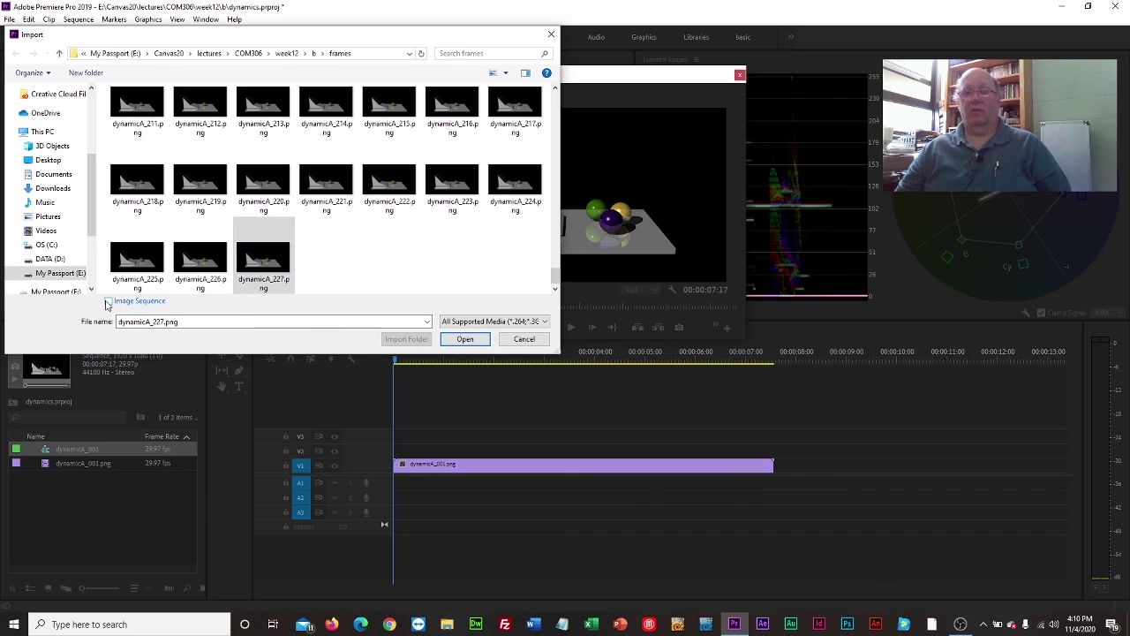
{"action": "left_click", "coordinate": [466, 339]}
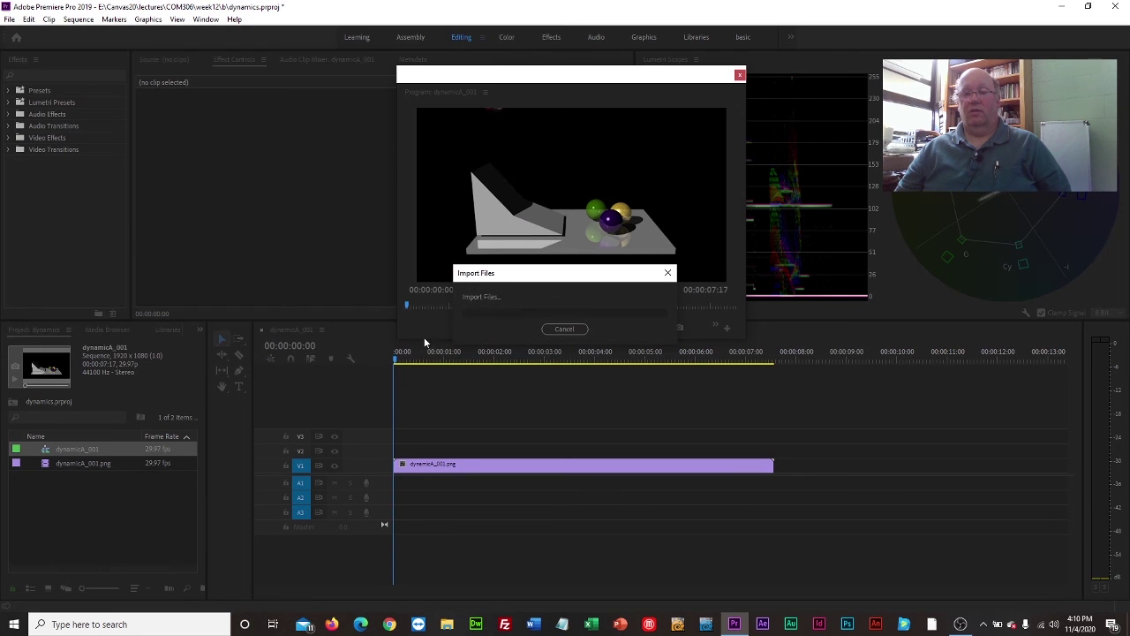
Place the dynamicA_227.png still directly after the animation clip on V1, trim it to end at about 00:00:09:04, and play the sequence
{"action": "left_click_drag", "start_coordinate": [49, 449], "coordinate": [782, 469]}
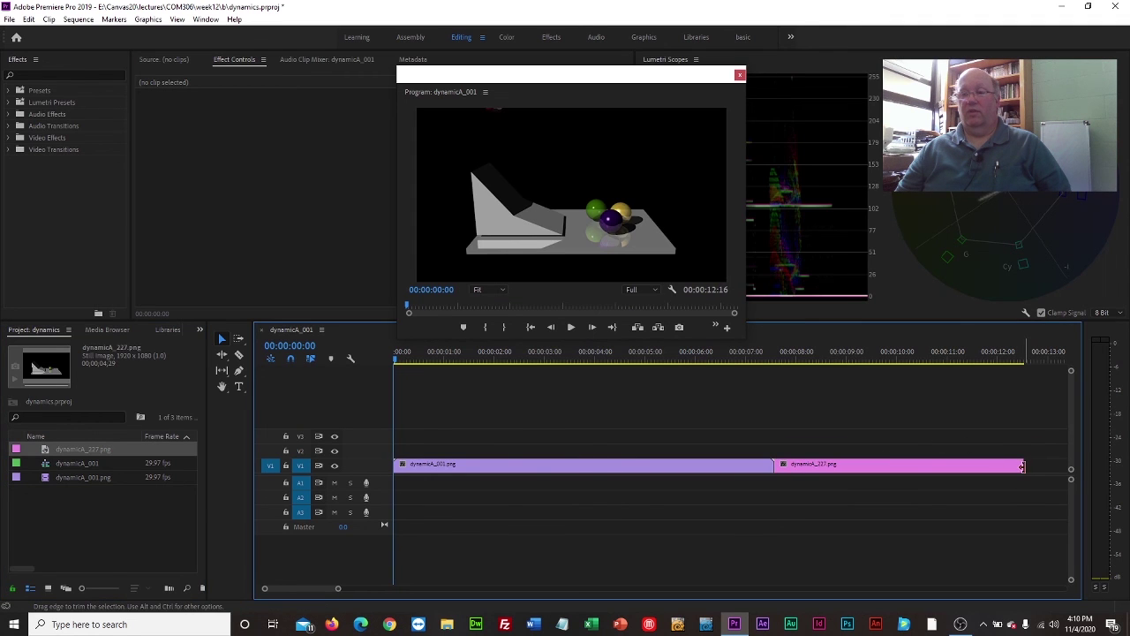
{"action": "left_click_drag", "start_coordinate": [1023, 466], "coordinate": [852, 467]}
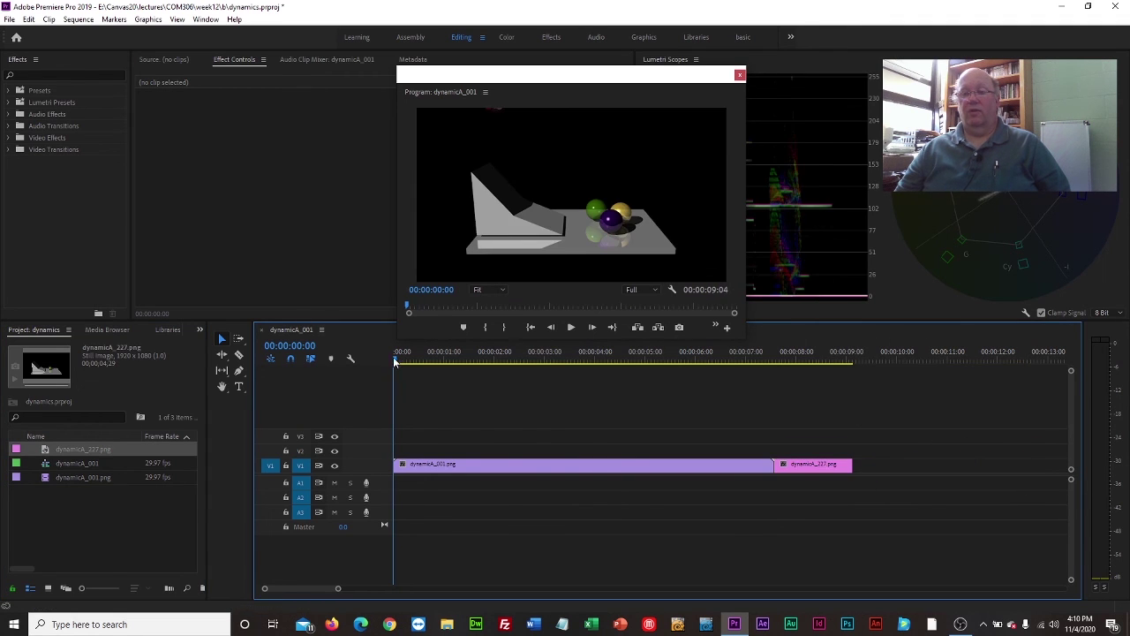
{"action": "left_click", "coordinate": [576, 328]}
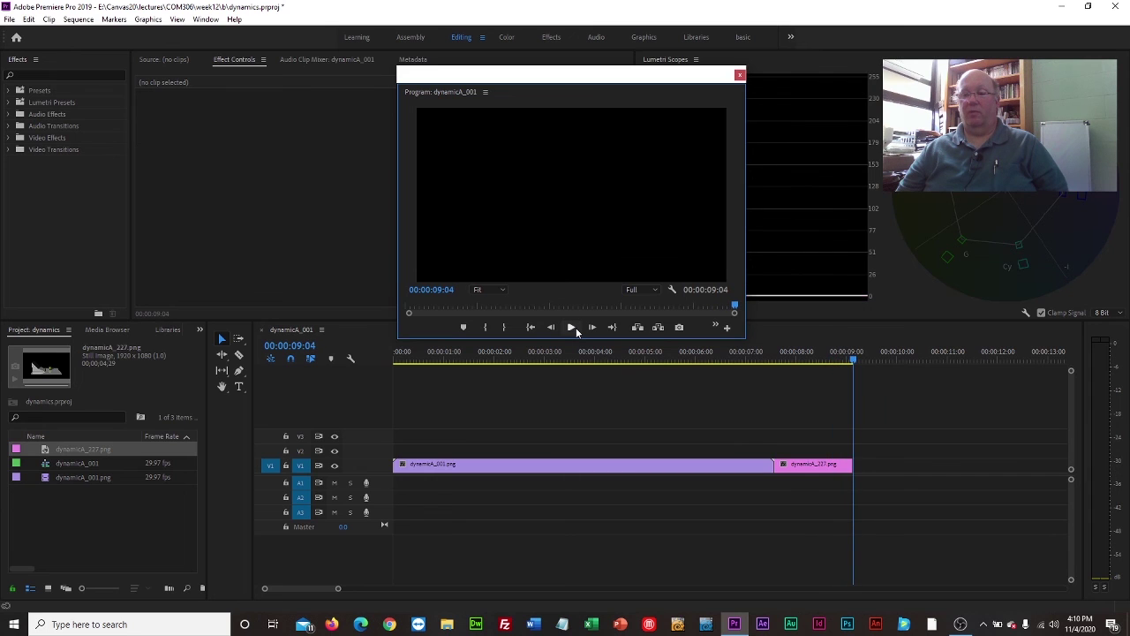
Set up a media export of the sequence with the output file named dynamic_demo in the week12\b folder
{"action": "left_click", "coordinate": [8, 19]}
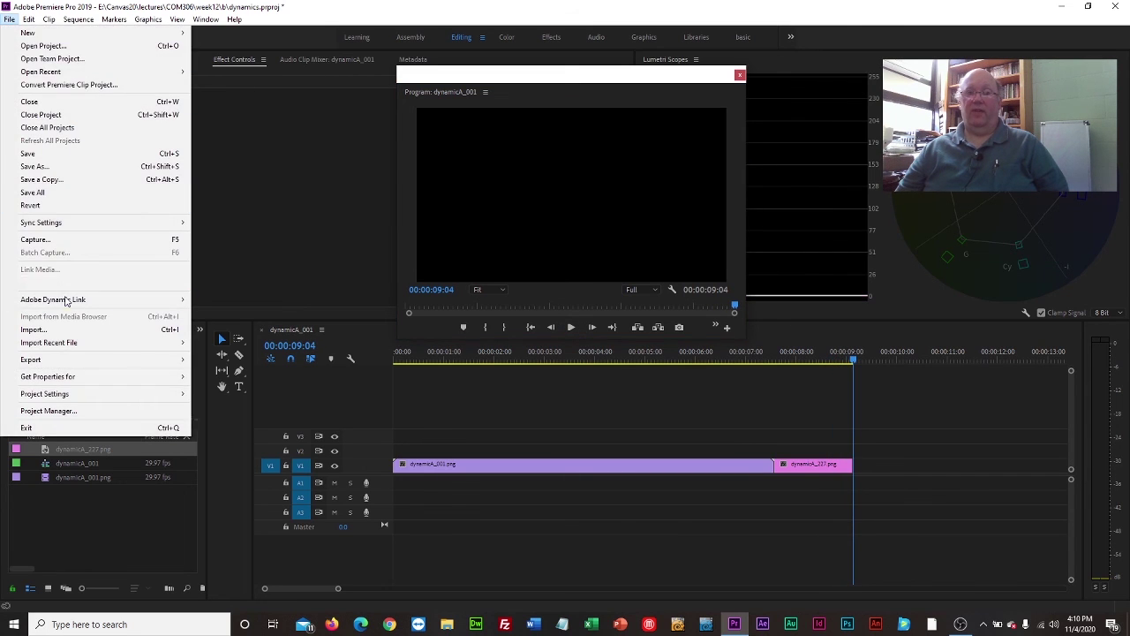
{"action": "mouse_move", "coordinate": [55, 364]}
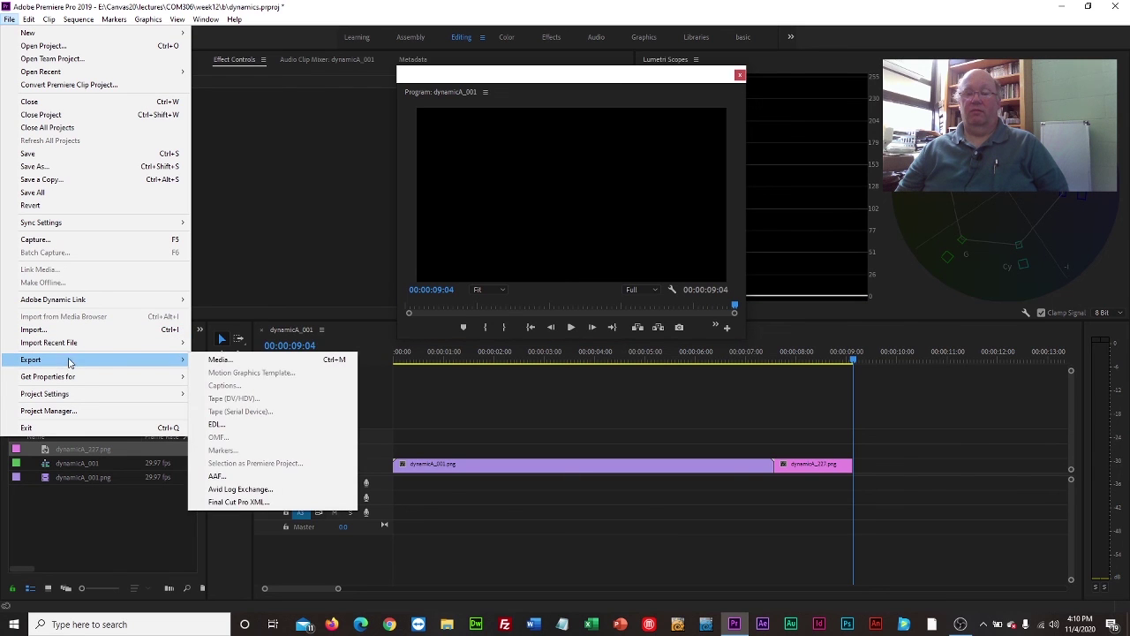
{"action": "left_click", "coordinate": [219, 368]}
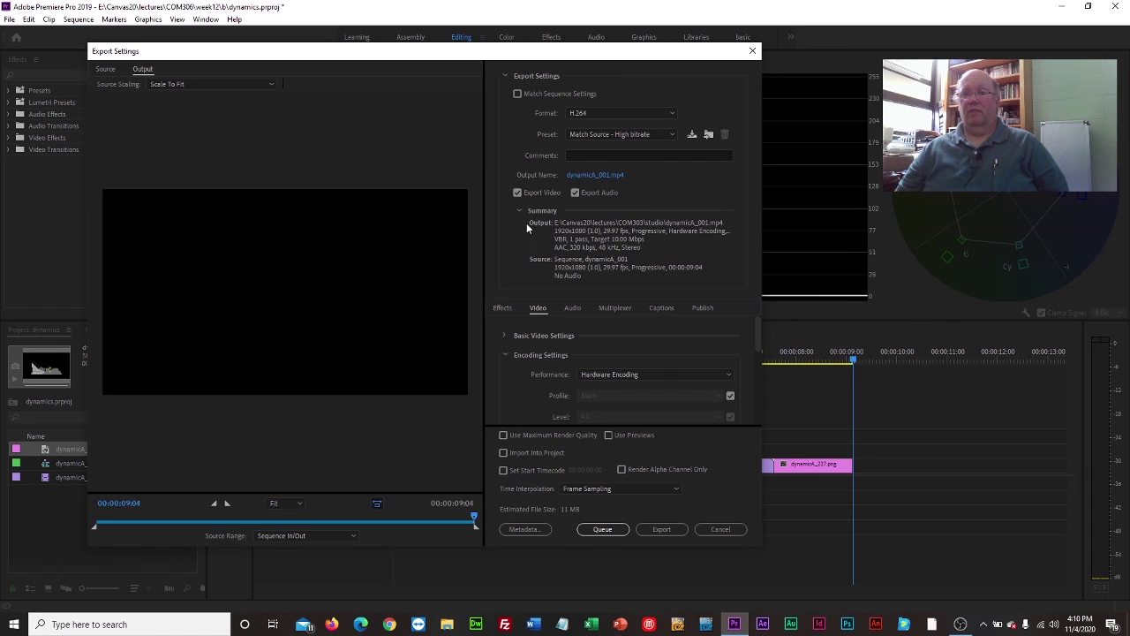
{"action": "left_click", "coordinate": [593, 176]}
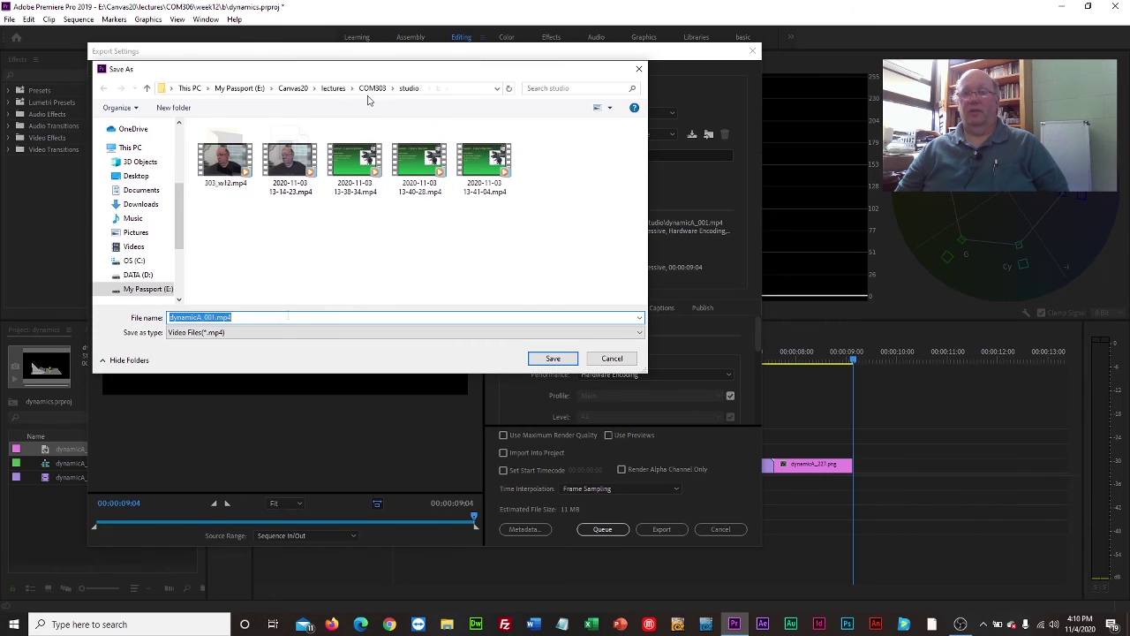
{"action": "left_click", "coordinate": [245, 320]}
{"action": "double_click", "coordinate": [261, 319]}
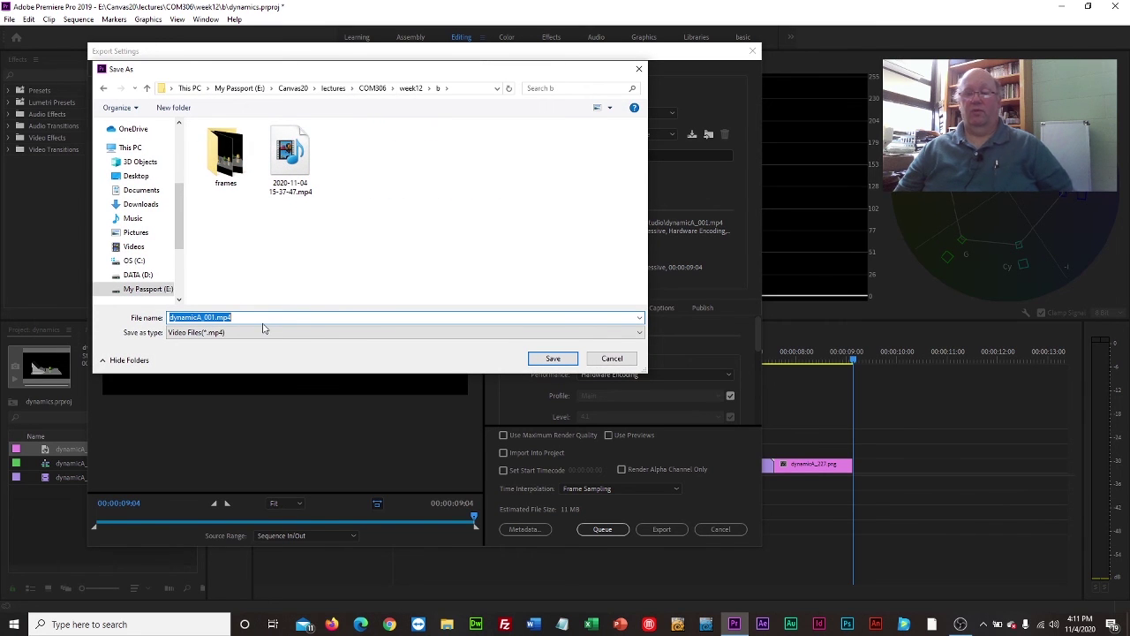
{"action": "type", "text": "d"}
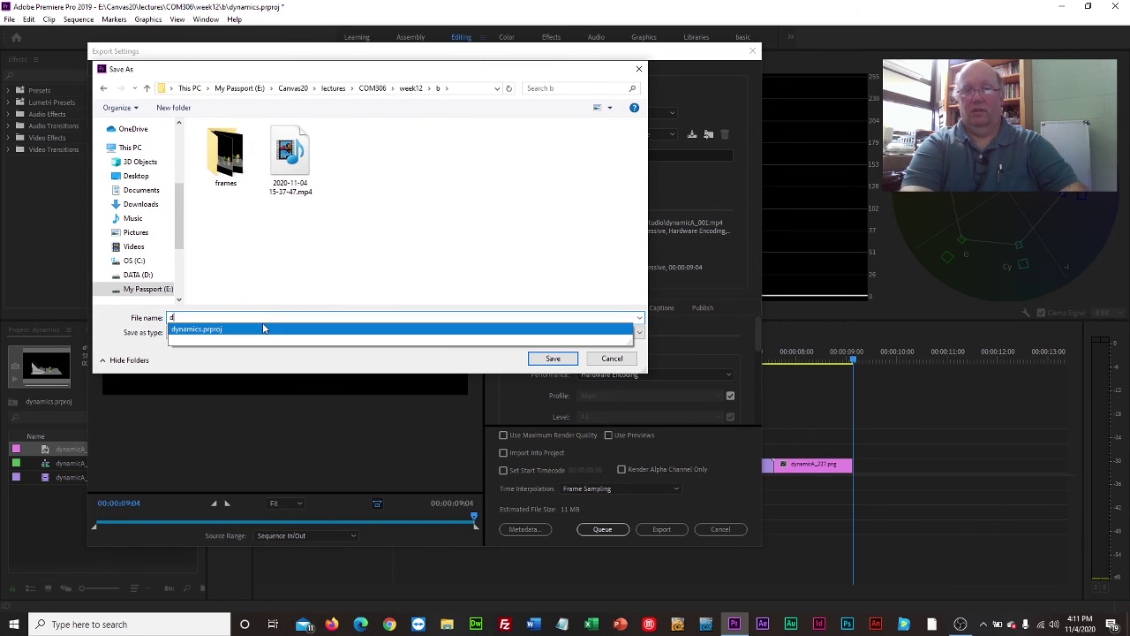
{"action": "type", "text": "ynamic"}
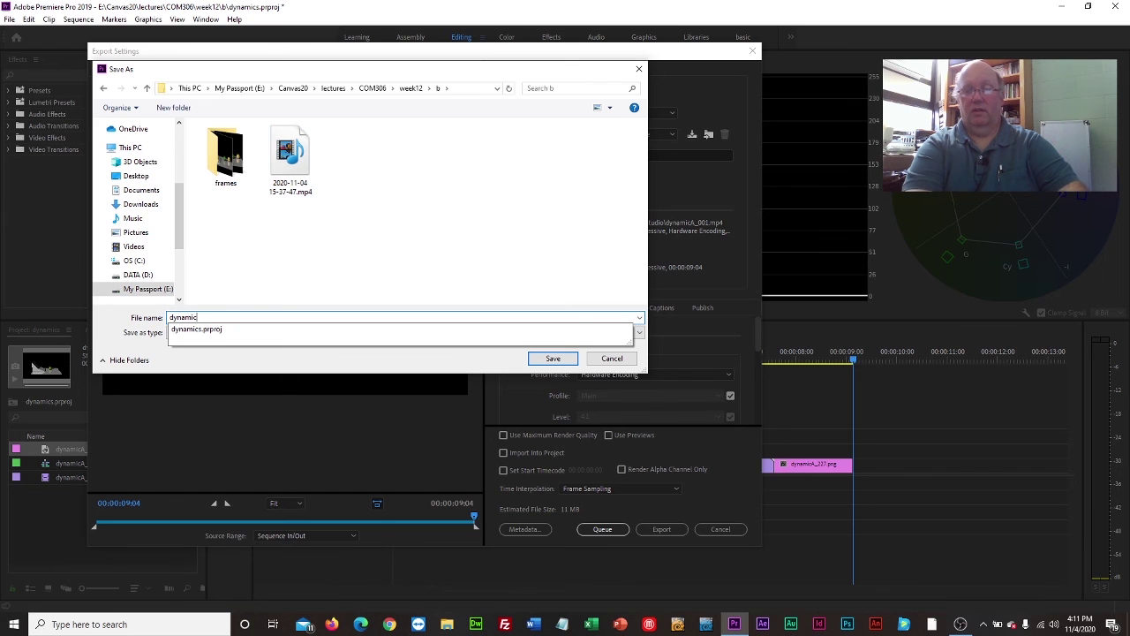
{"action": "type", "text": "_demo"}
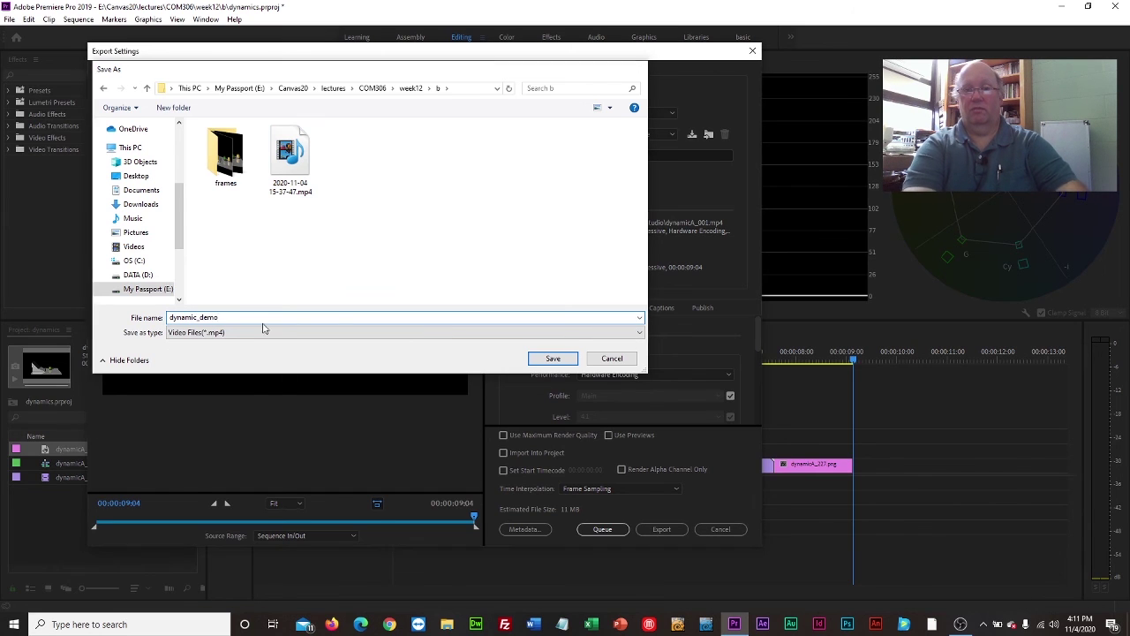
{"action": "key", "text": "Return"}
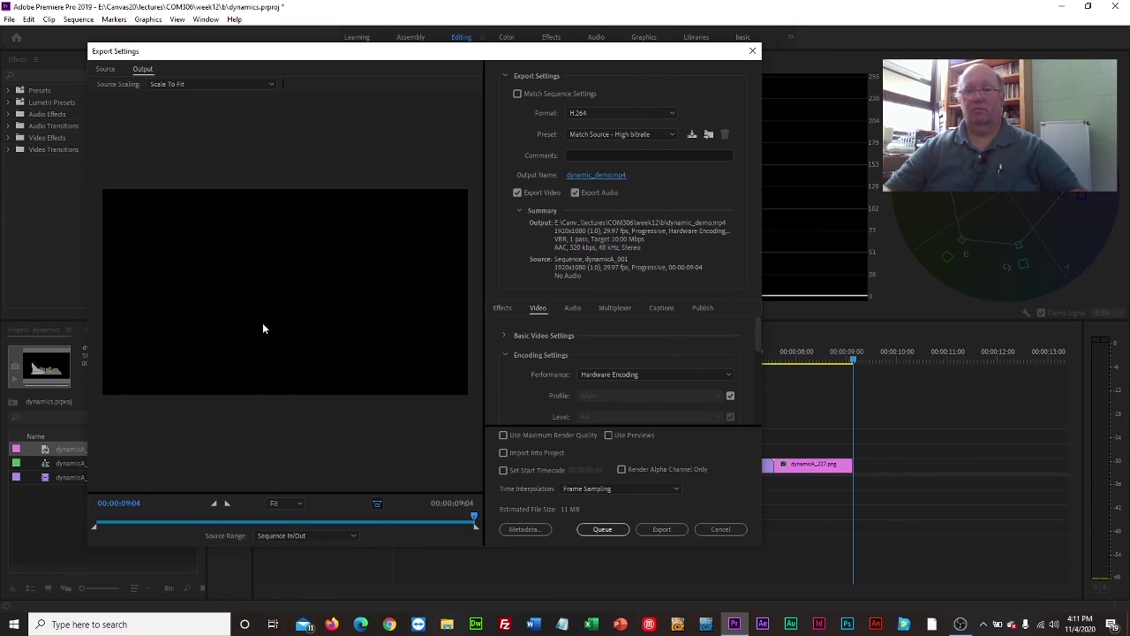
Run the export, then switch to File Explorer and open dynamic_demo.mp4 from the week12\b folder for playback
{"action": "left_click", "coordinate": [661, 529]}
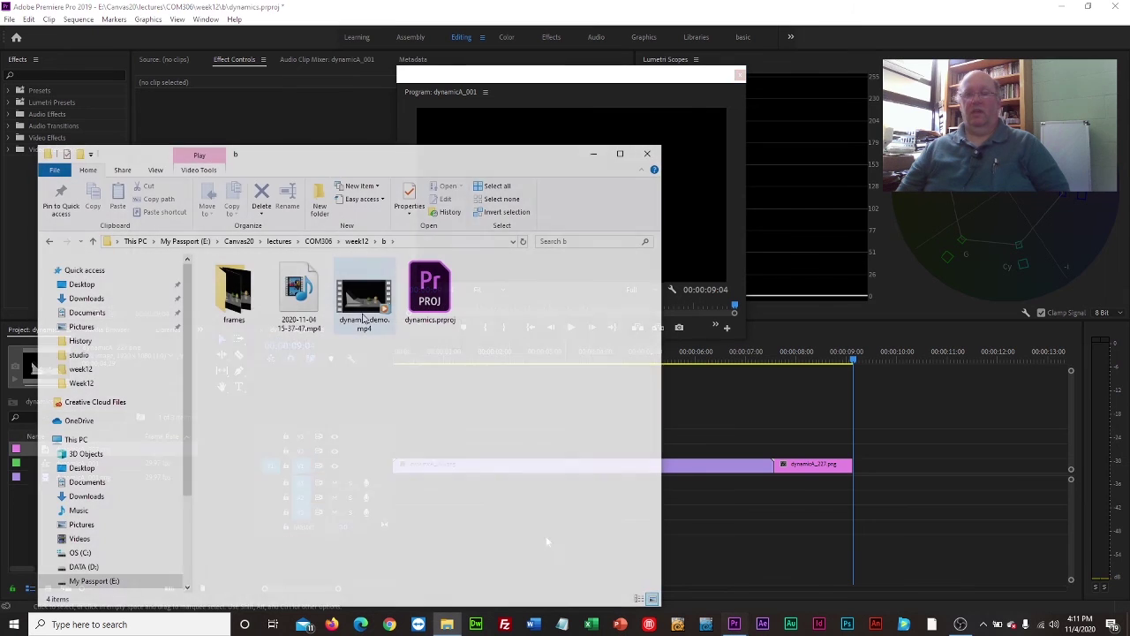
{"action": "left_click", "coordinate": [359, 306]}
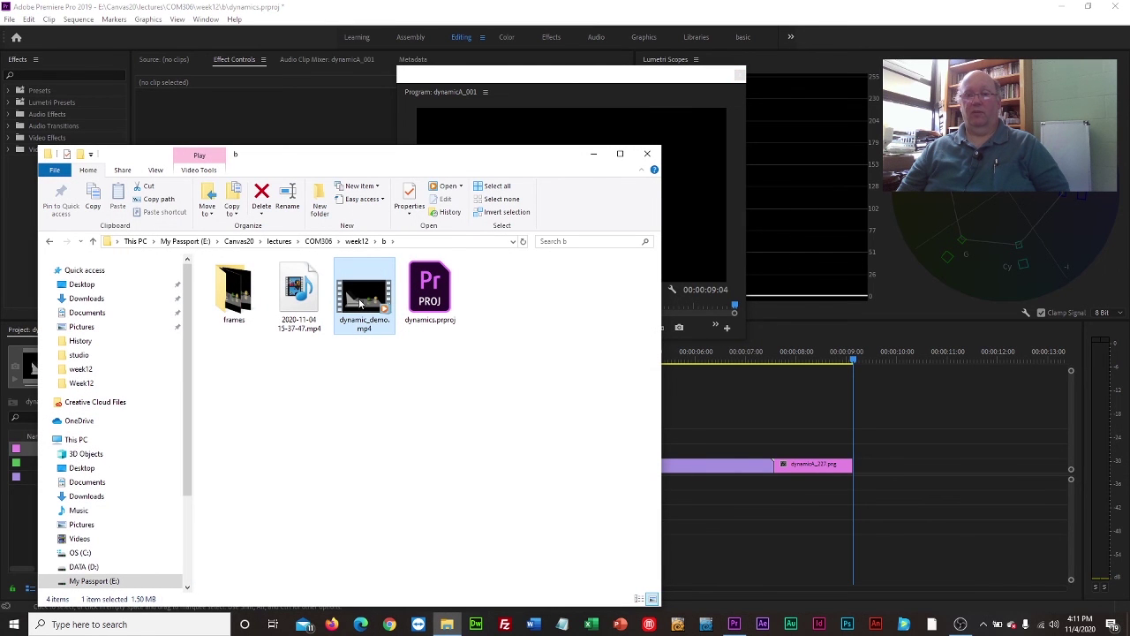
{"action": "double_click", "coordinate": [359, 302]}
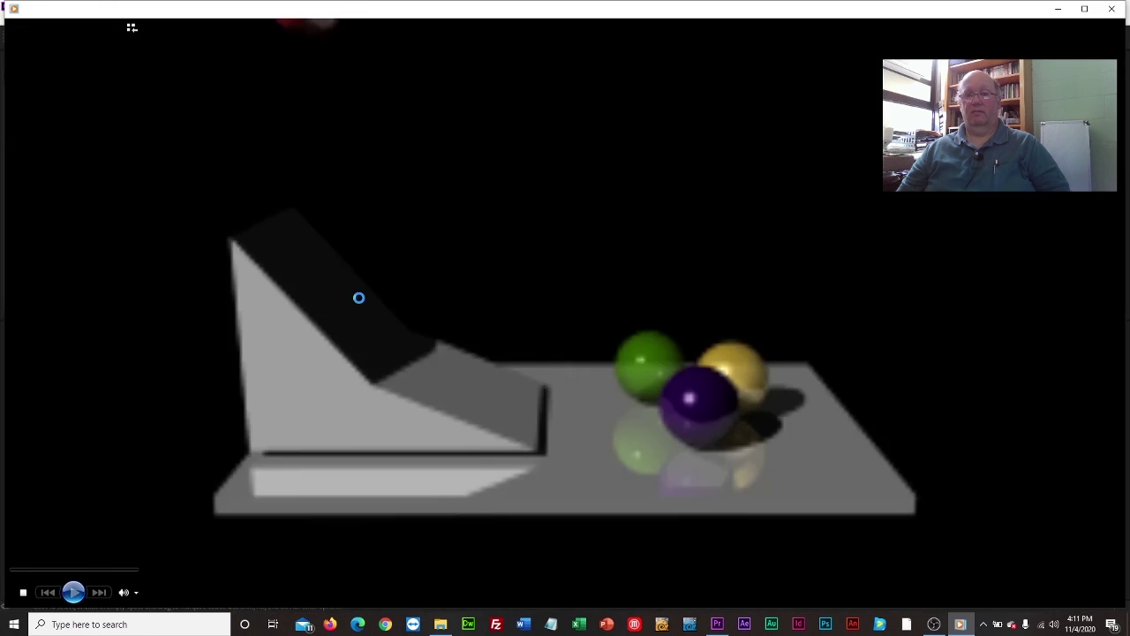